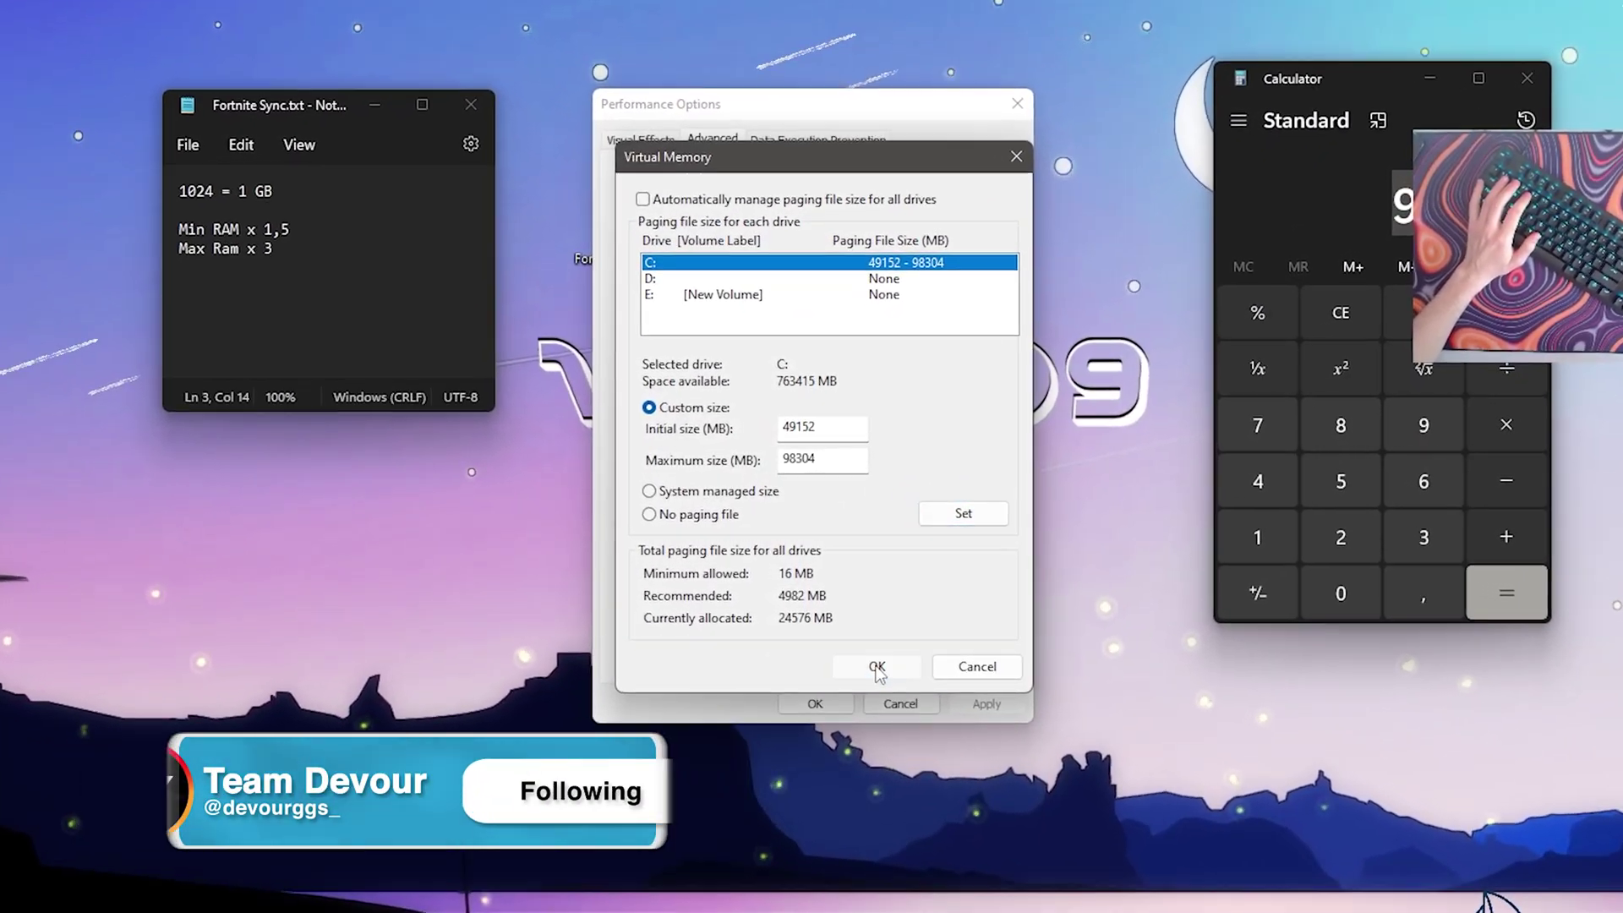
# Step: Accept the custom paging file sizes of 49152 to 98304 MB for drive C
pyautogui.click(877, 667)
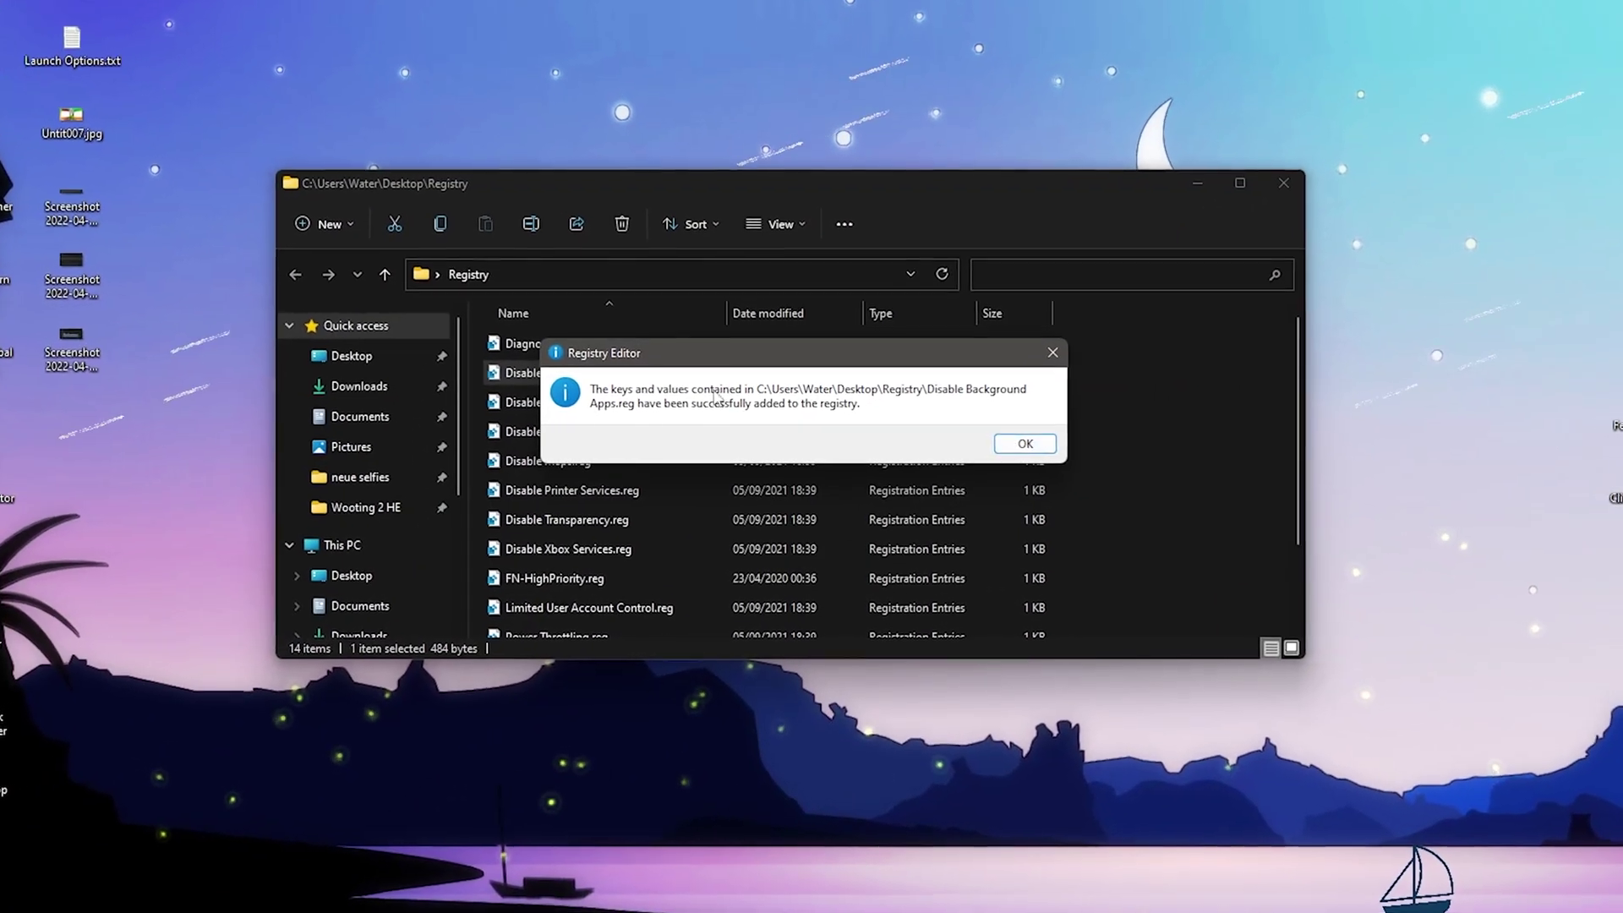
# Step: Finish importing Disable Background Apps.reg and add Disable Maps.reg to the registry
pyautogui.click(1021, 446)
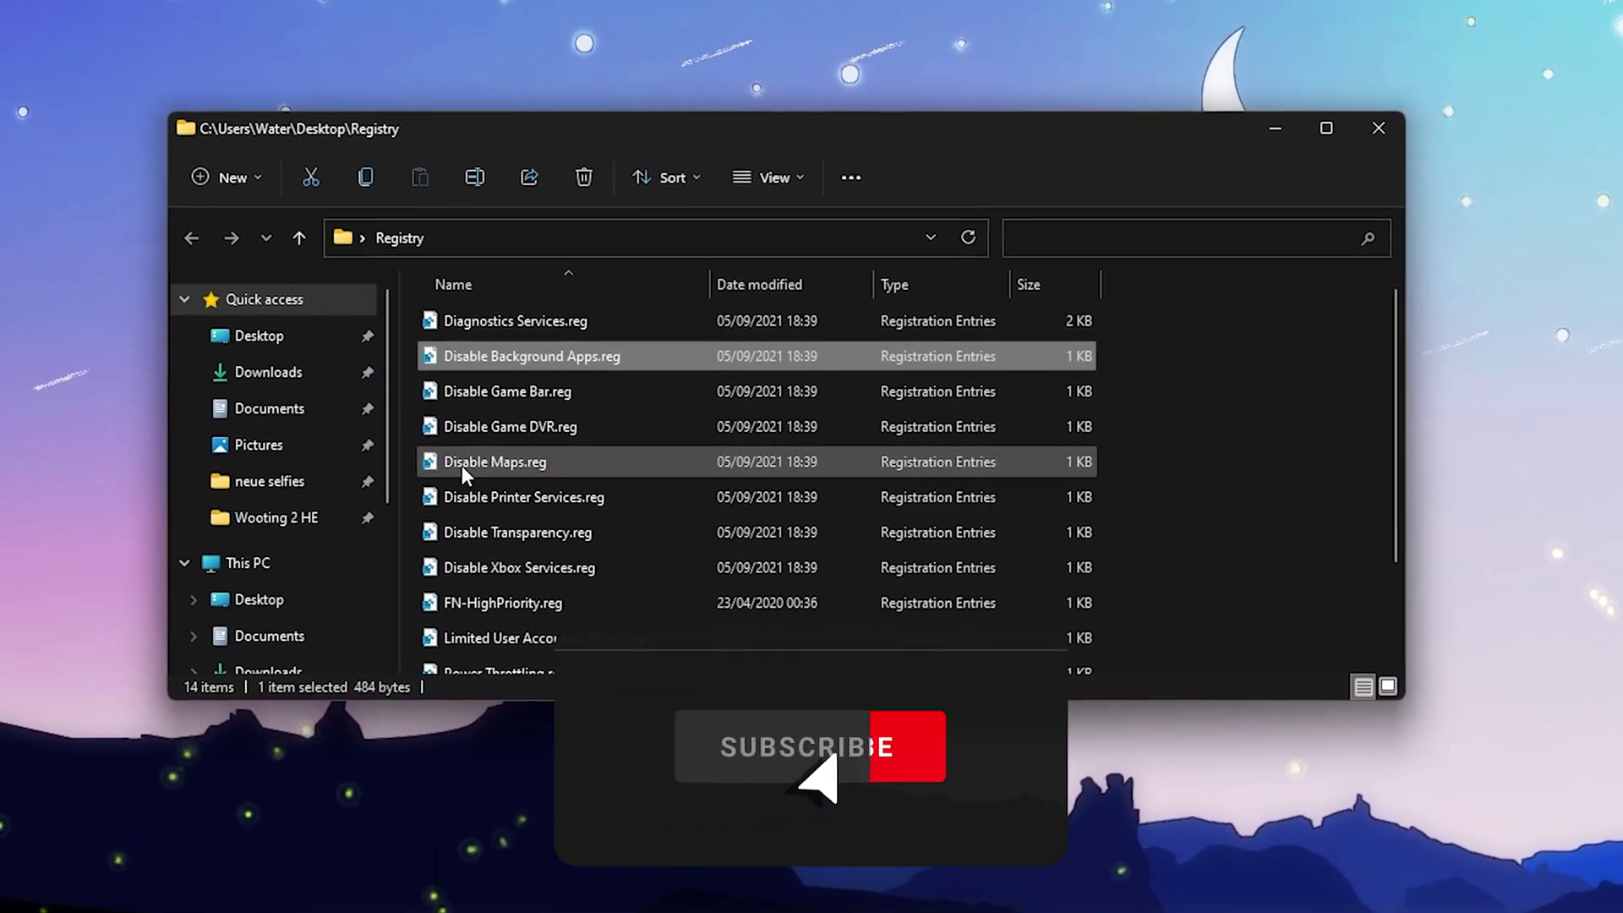
pyautogui.doubleClick(462, 465)
pyautogui.click(985, 468)
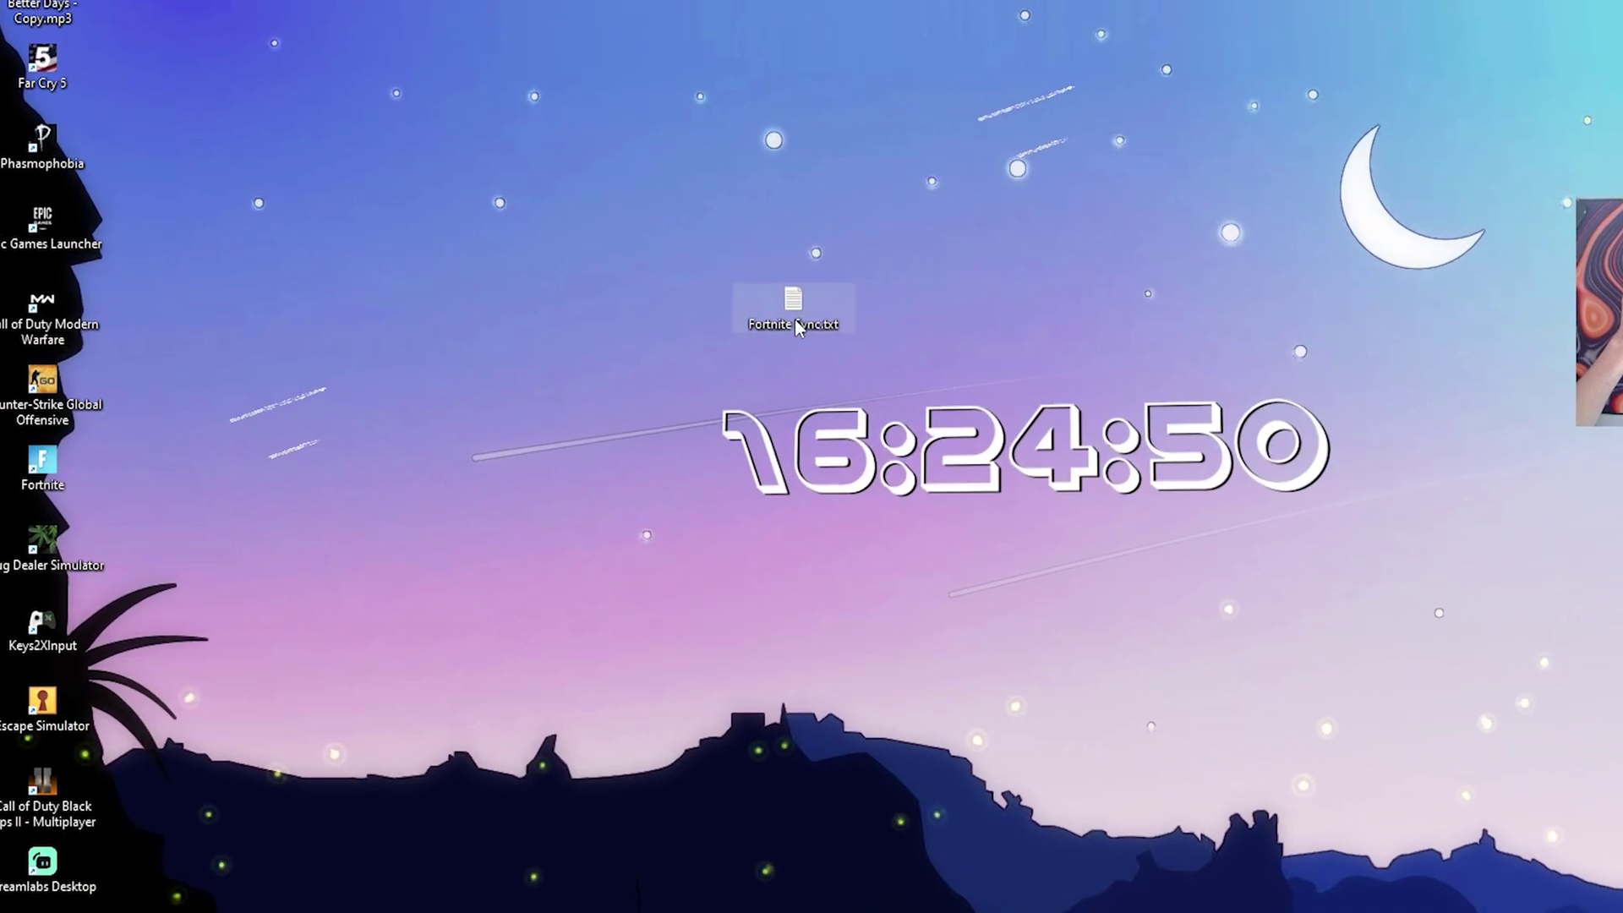
# Step: Open the Fortnite Sync.txt note from the desktop
pyautogui.doubleClick(703, 294)
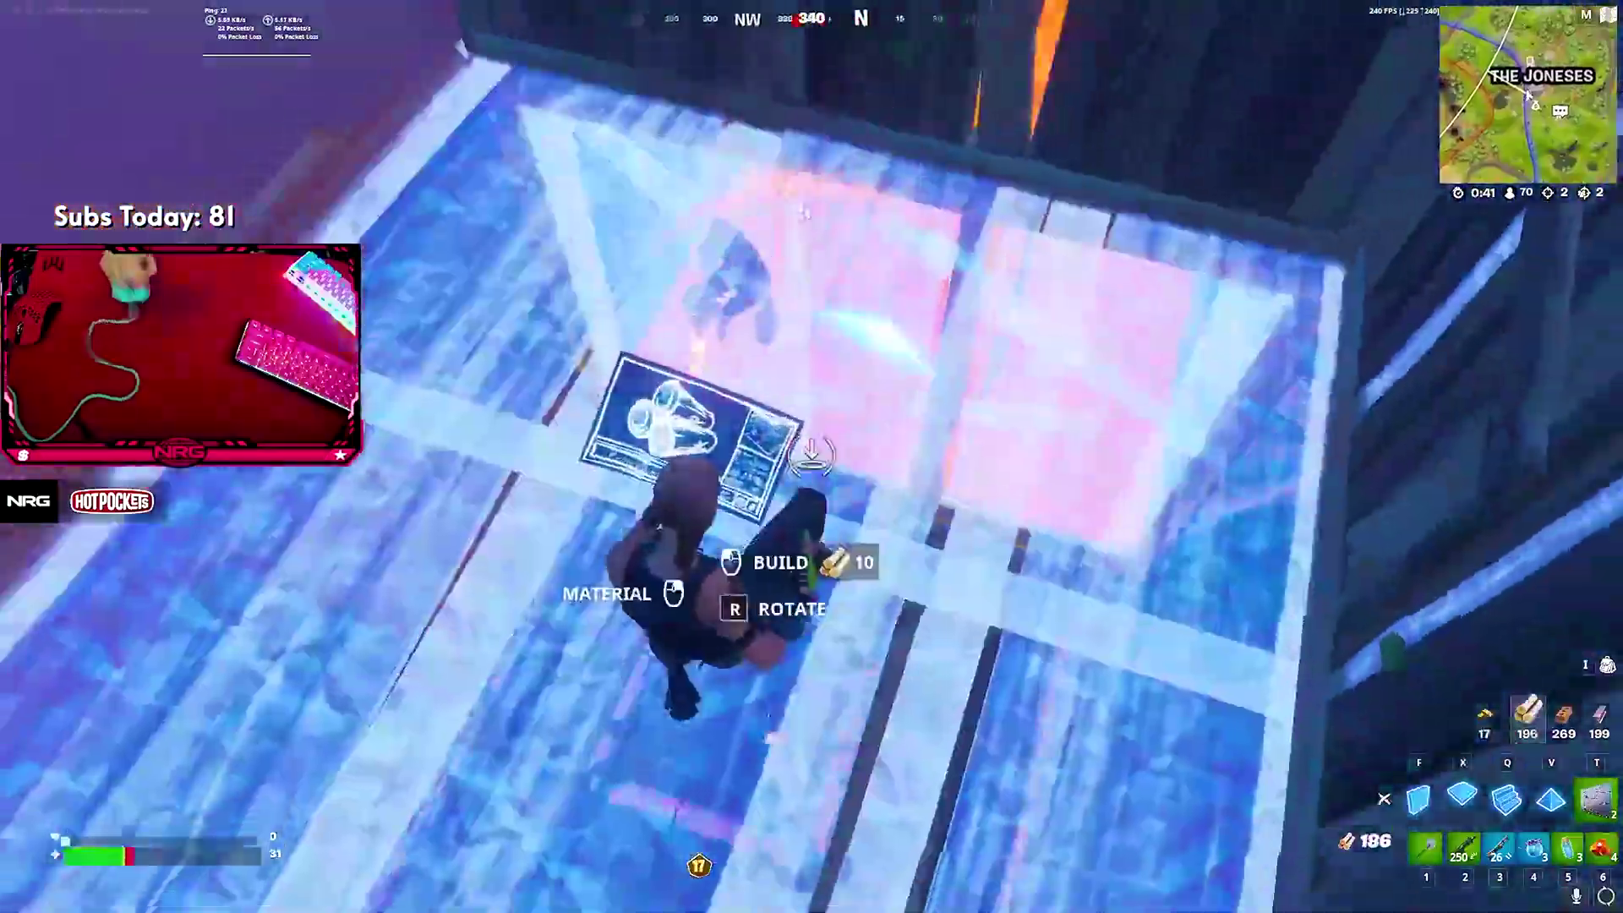
pyautogui.press('v')
pyautogui.click(811, 456)
pyautogui.press('x')
pyautogui.click(812, 457)
pyautogui.press('f')
pyautogui.click(811, 456)
pyautogui.press('6')
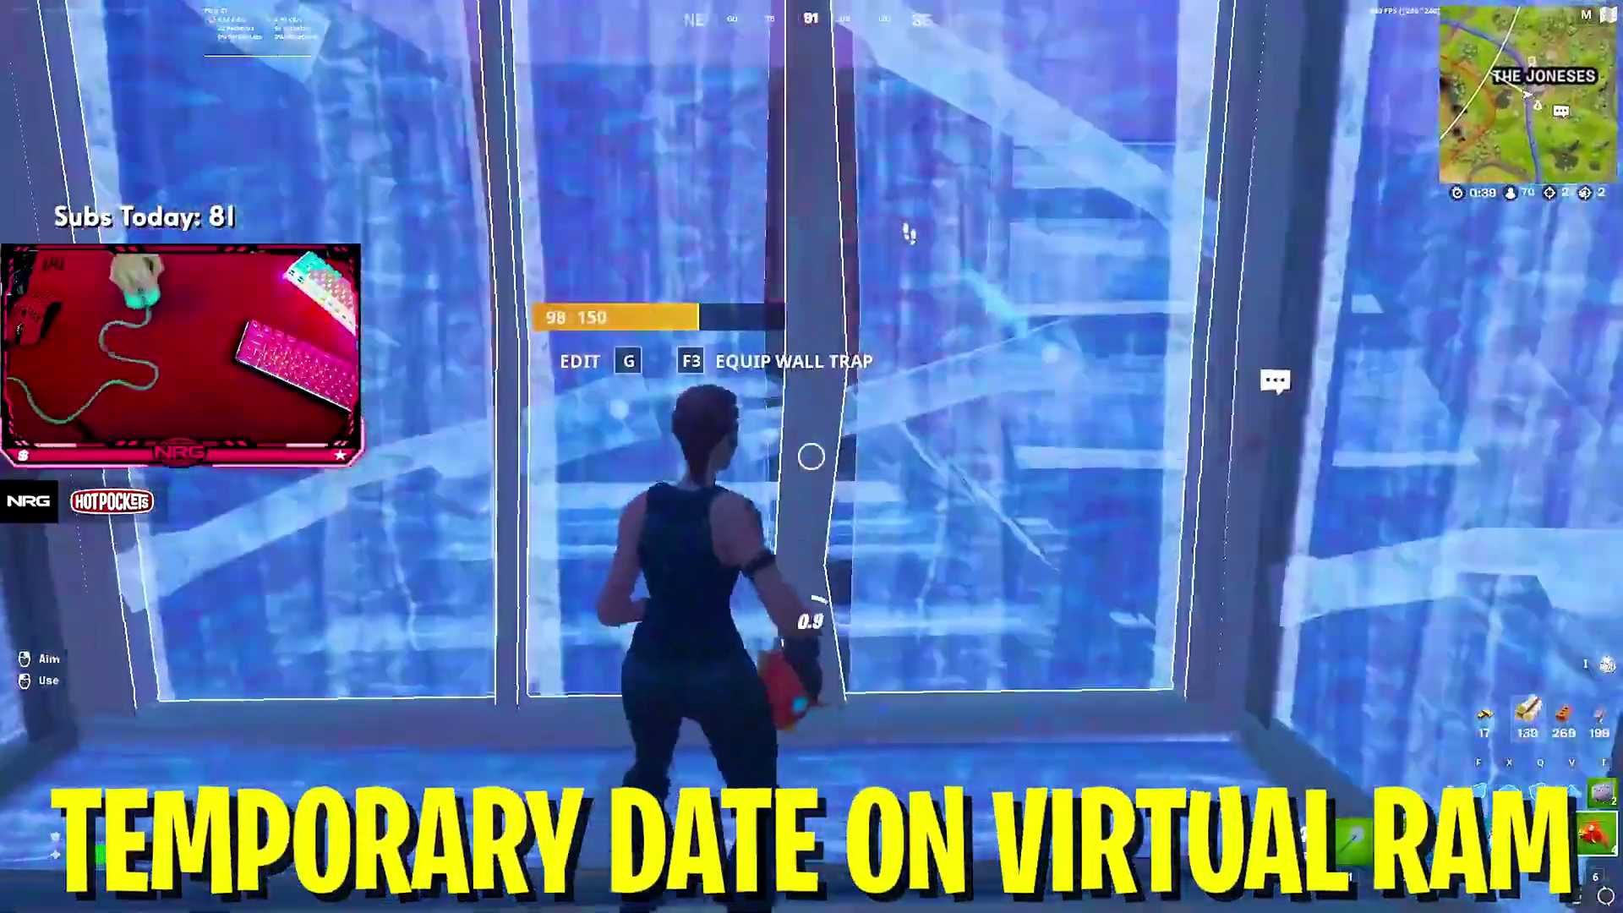
pyautogui.click(812, 456)
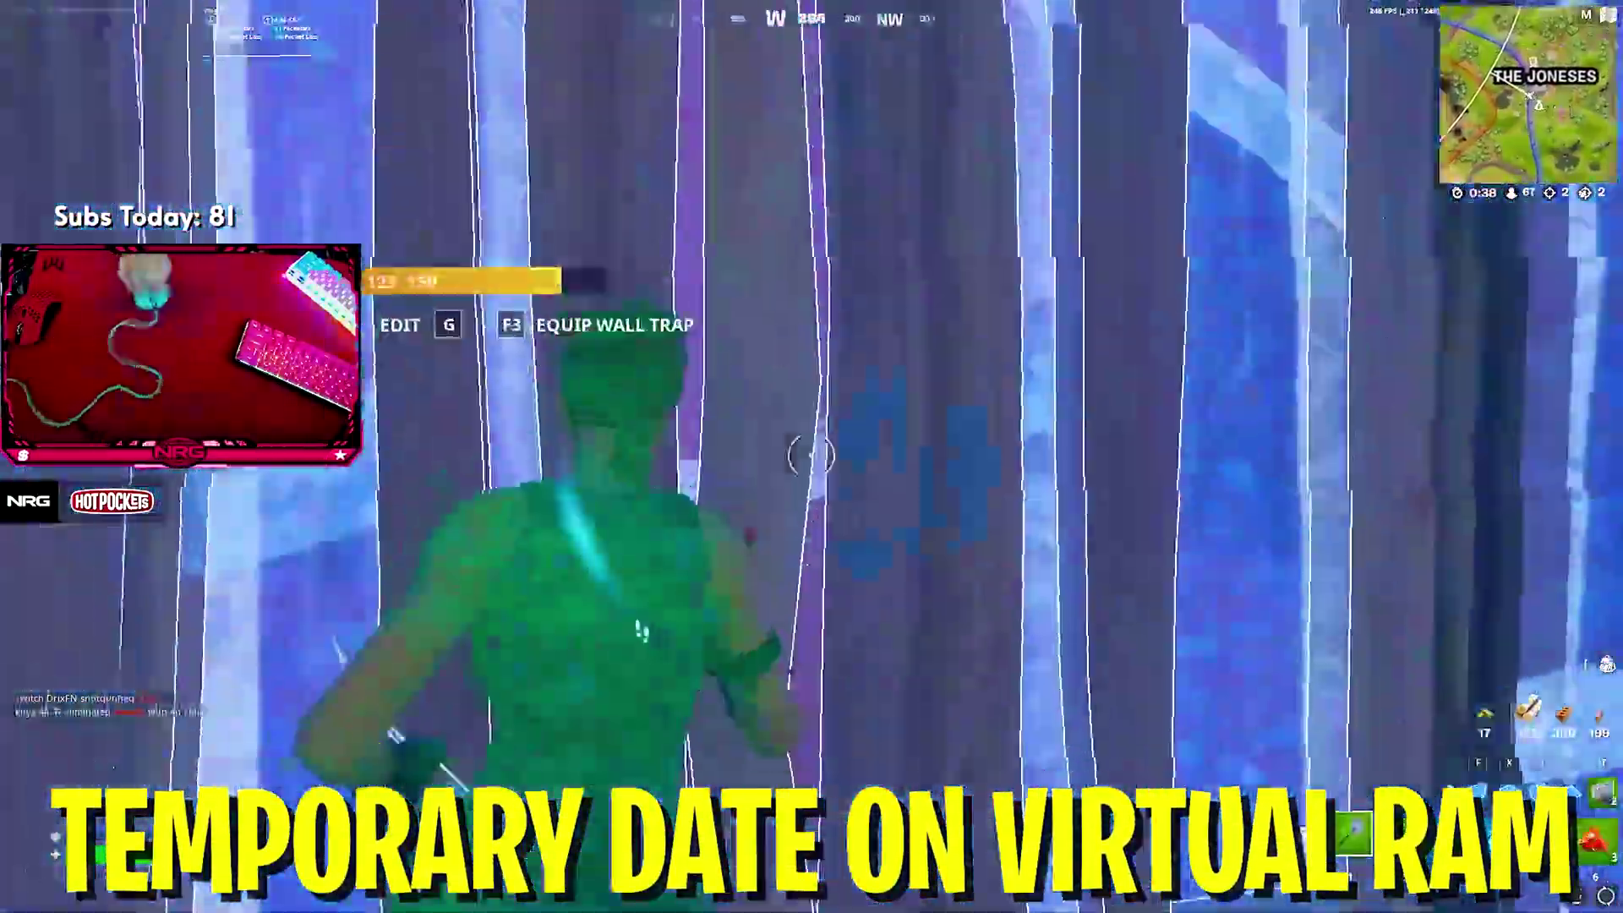
pyautogui.press('q')
pyautogui.click(812, 457)
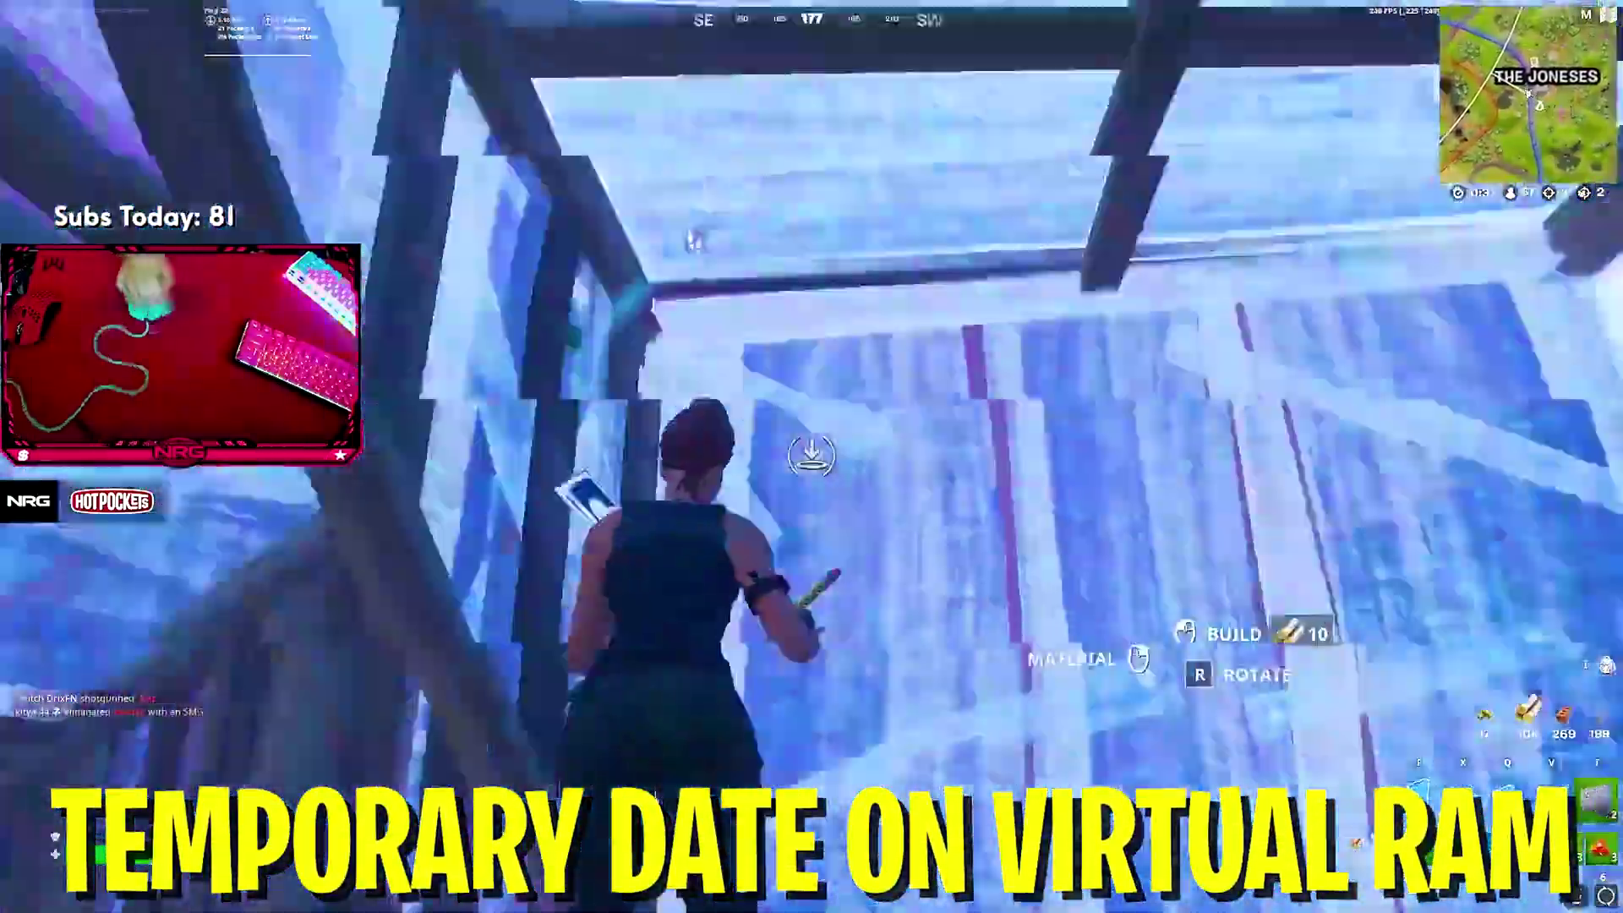
pyautogui.press('6')
pyautogui.click(811, 457)
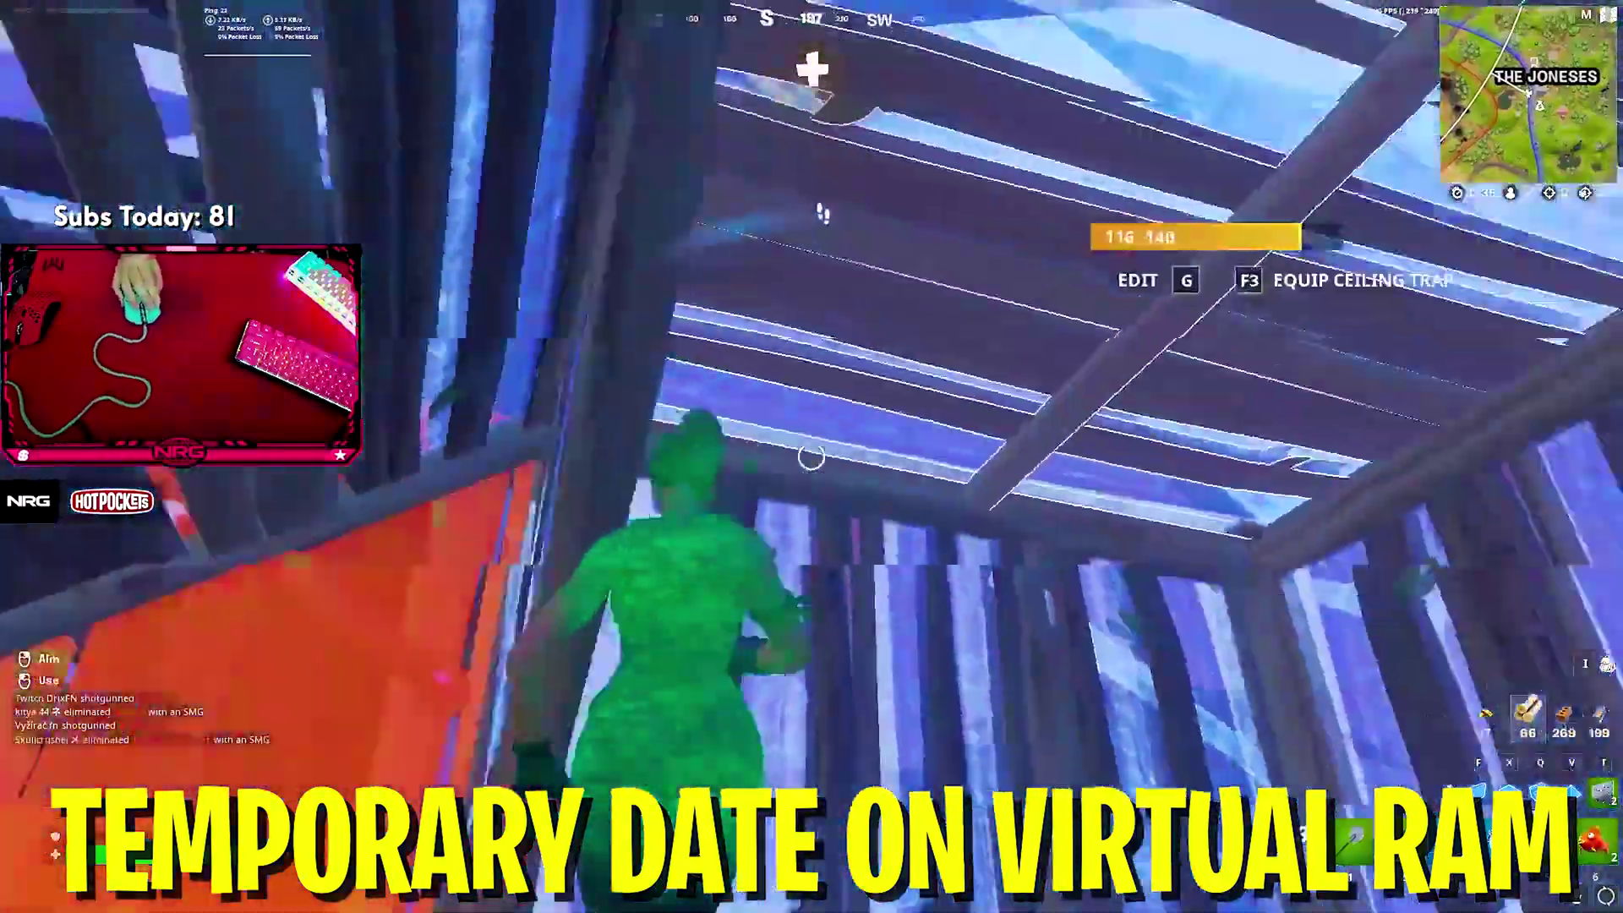
pyautogui.click(811, 457)
pyautogui.press('f')
pyautogui.click(811, 457)
pyautogui.press('g')
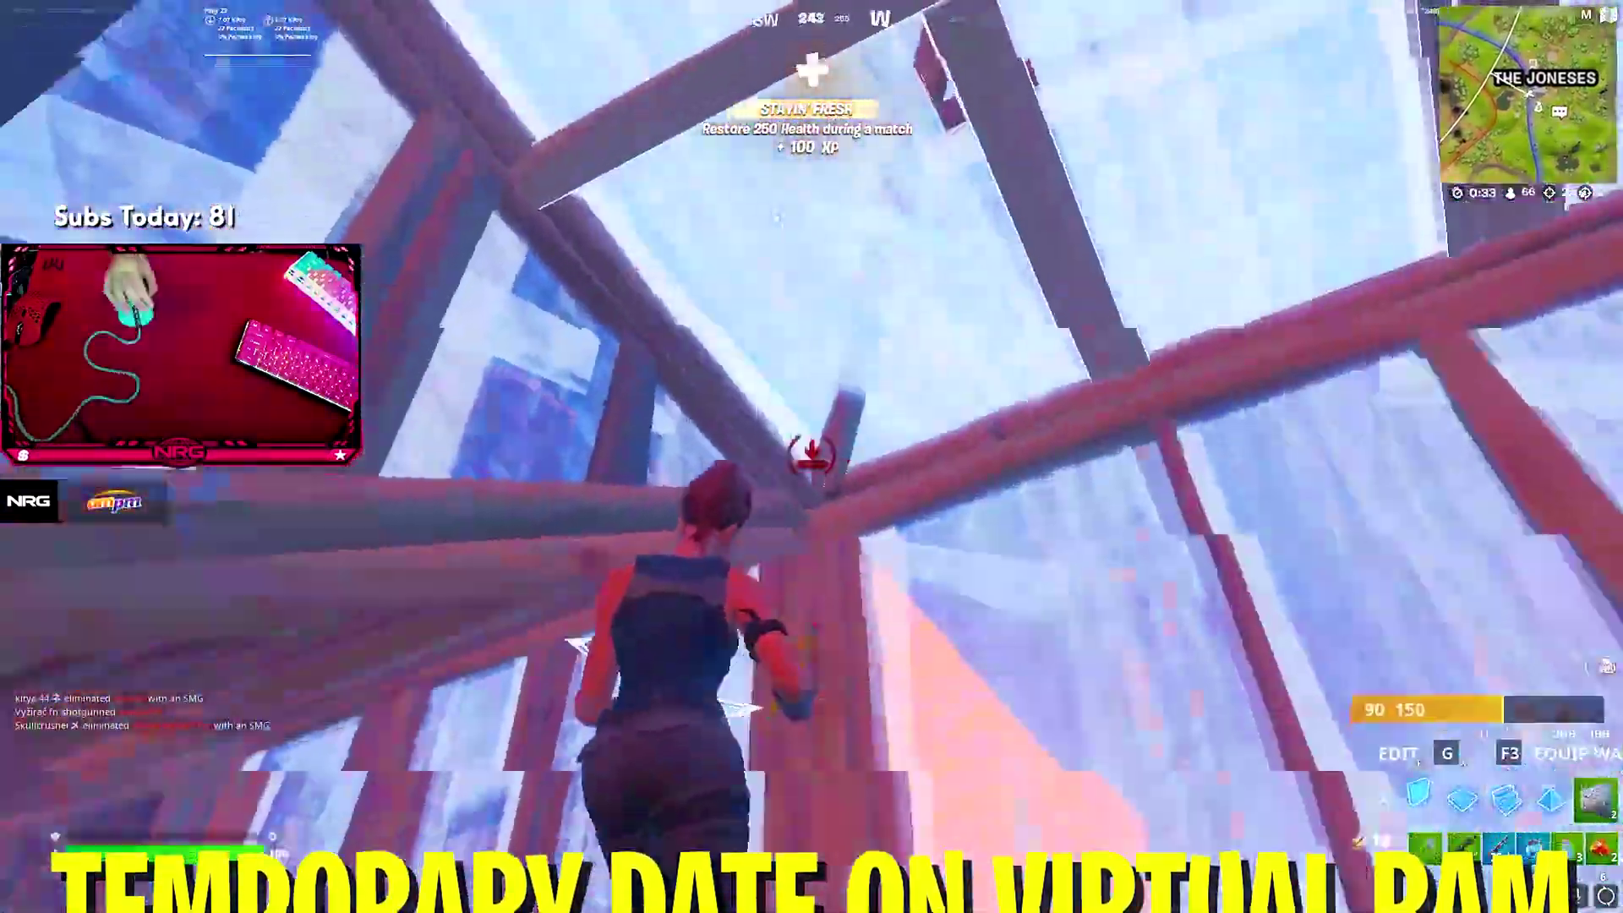
pyautogui.press('5')
pyautogui.click(812, 456)
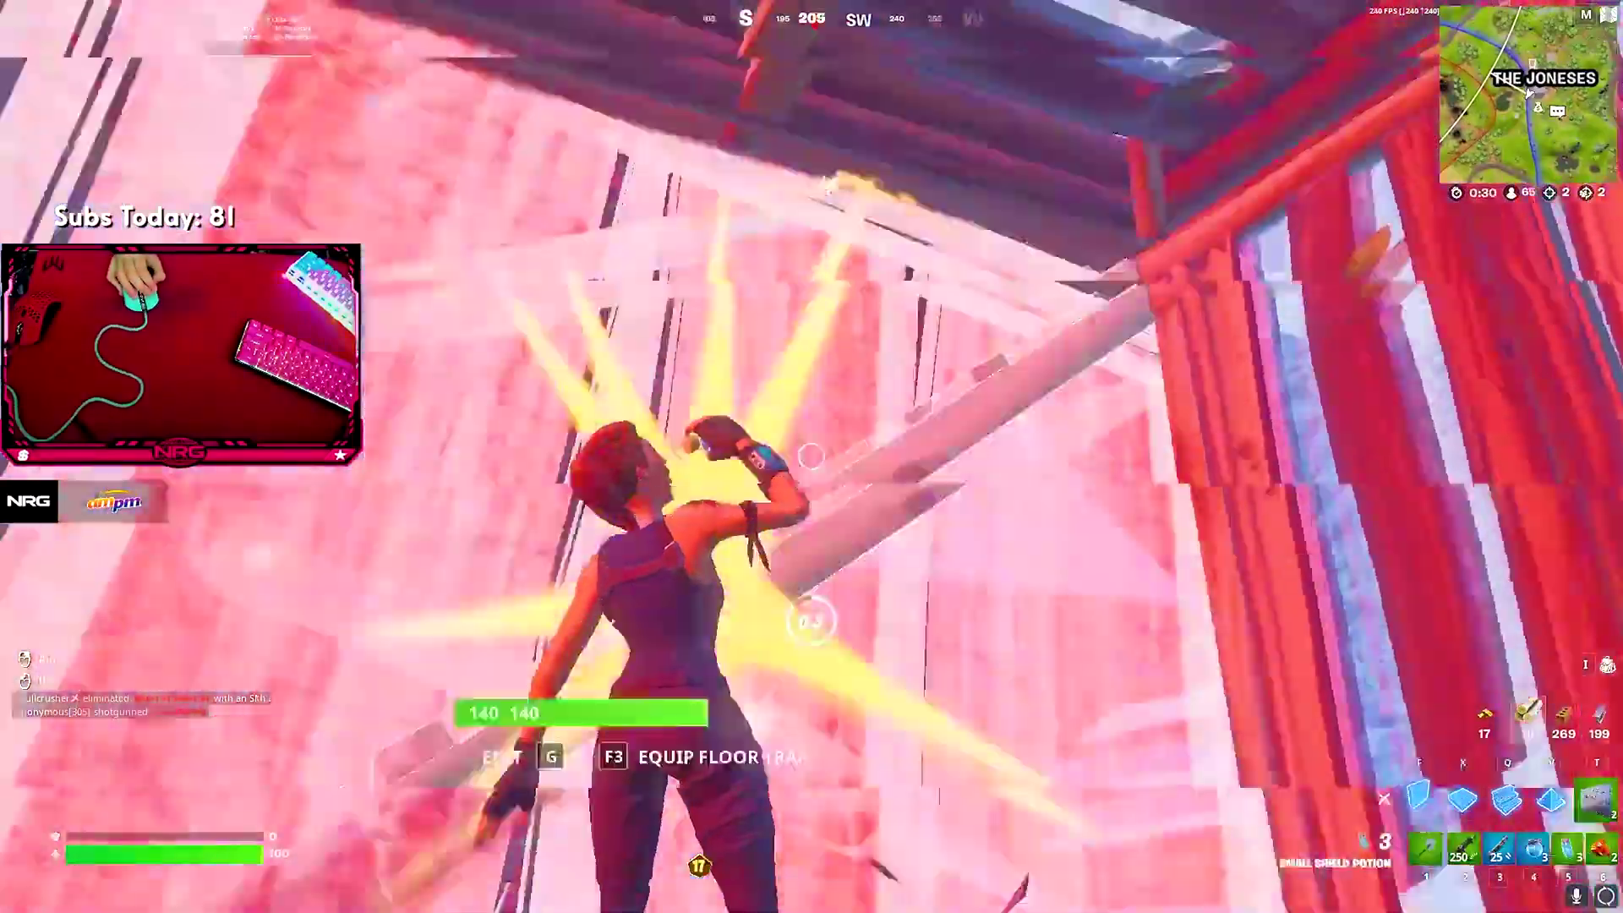
pyautogui.press('t')
pyautogui.click(812, 457)
pyautogui.press('v')
pyautogui.click(812, 457)
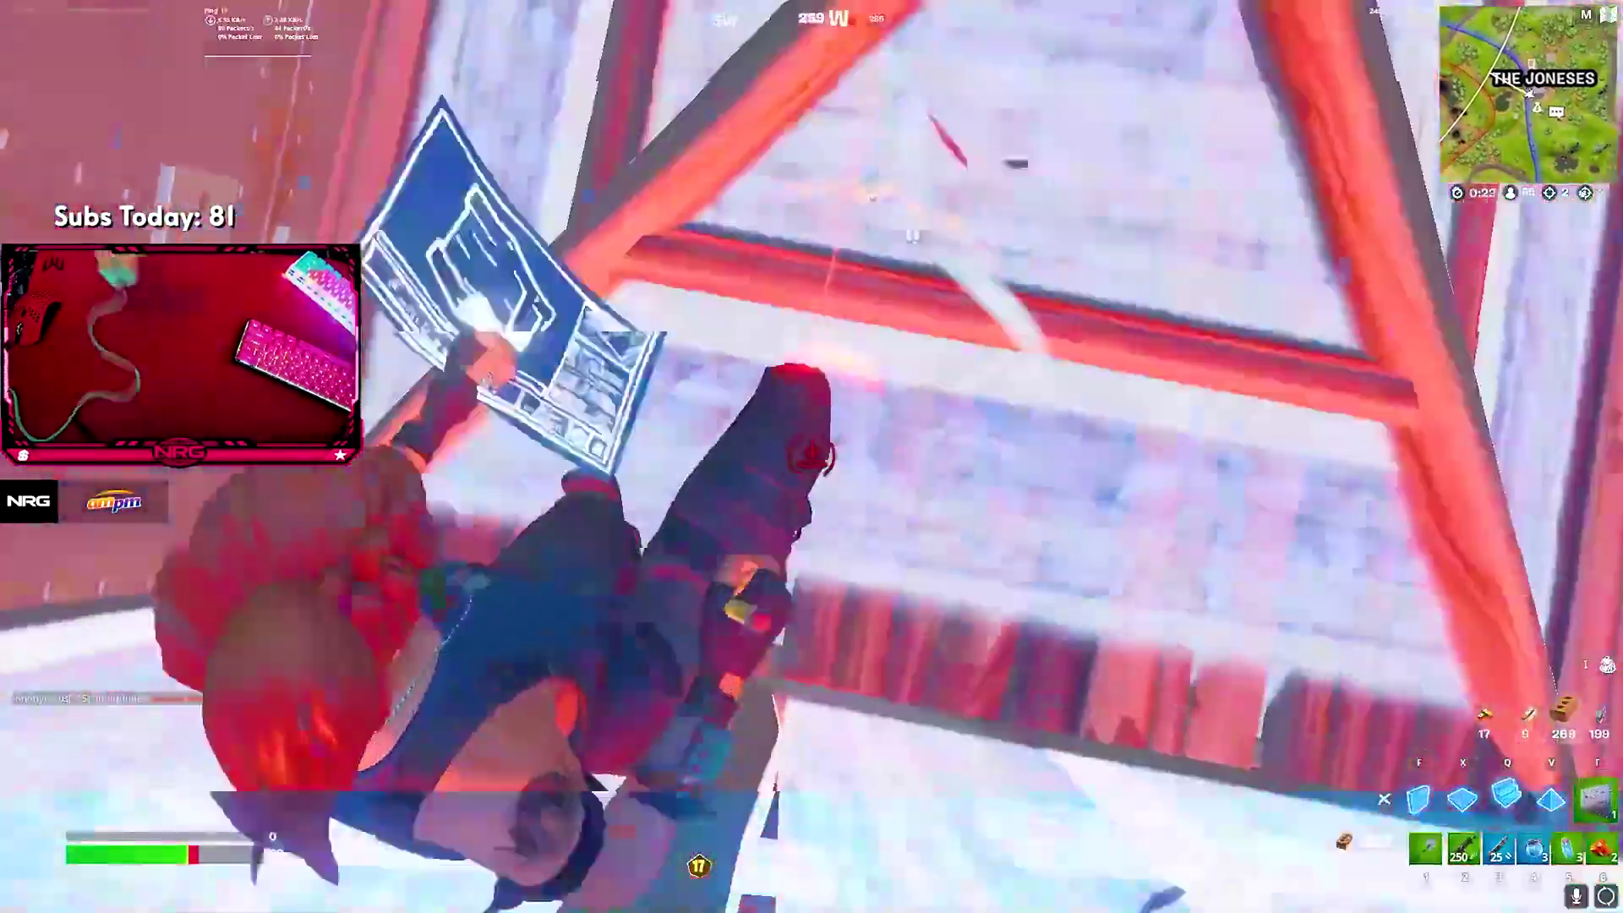
pyautogui.press('3')
pyautogui.press('g')
pyautogui.press('Escape')
pyautogui.click(422, 253)
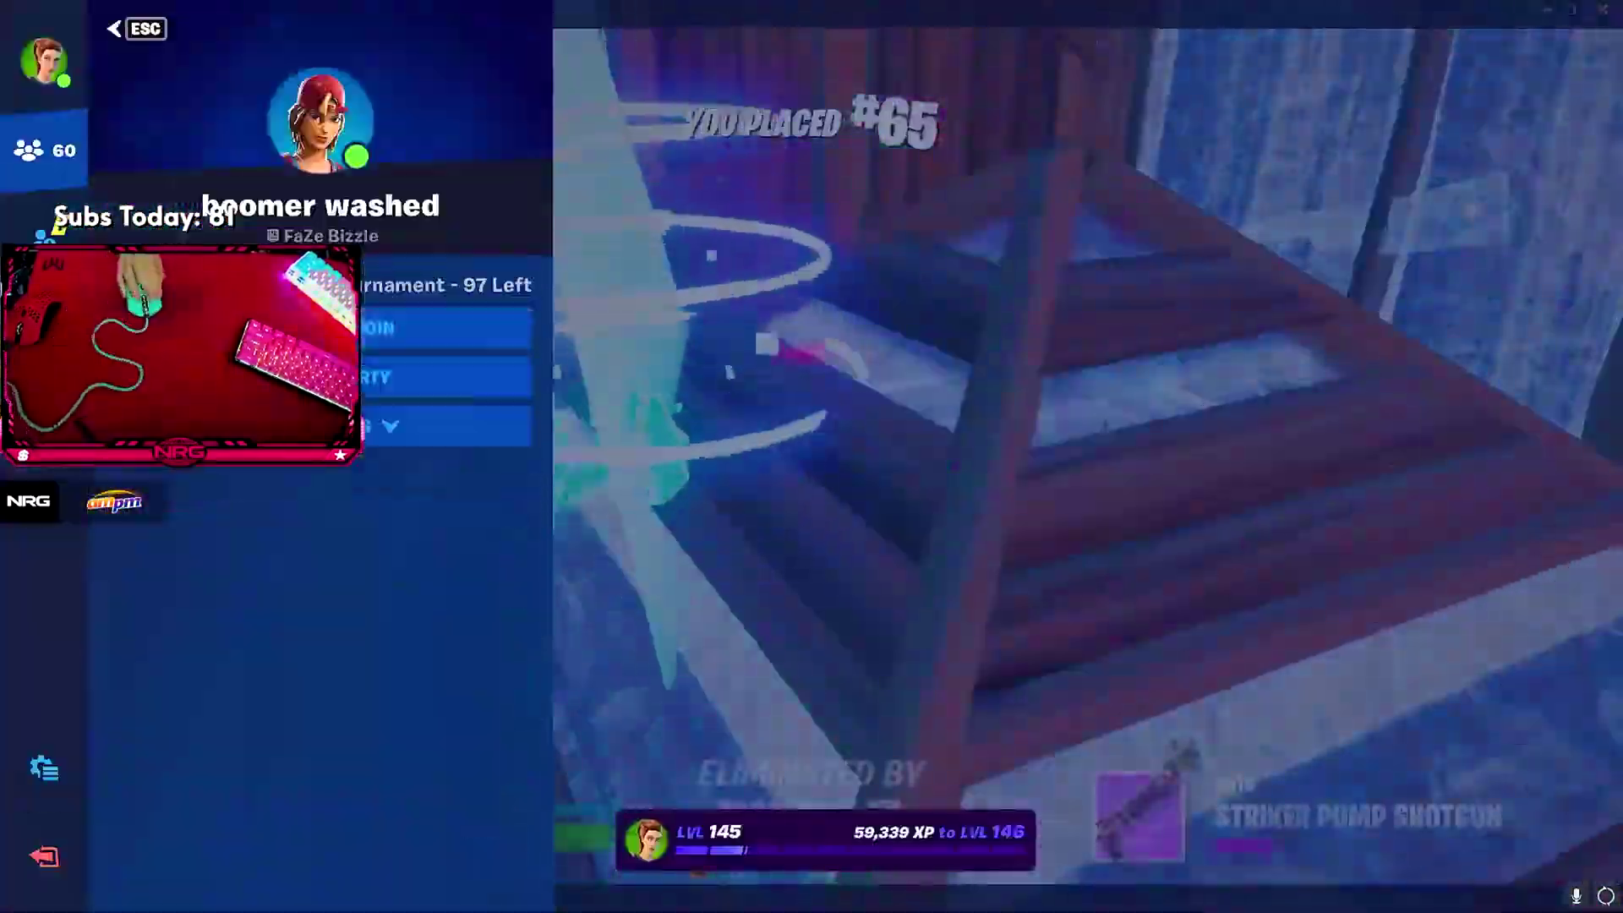
pyautogui.click(10, 855)
pyautogui.click(191, 150)
pyautogui.press('Escape')
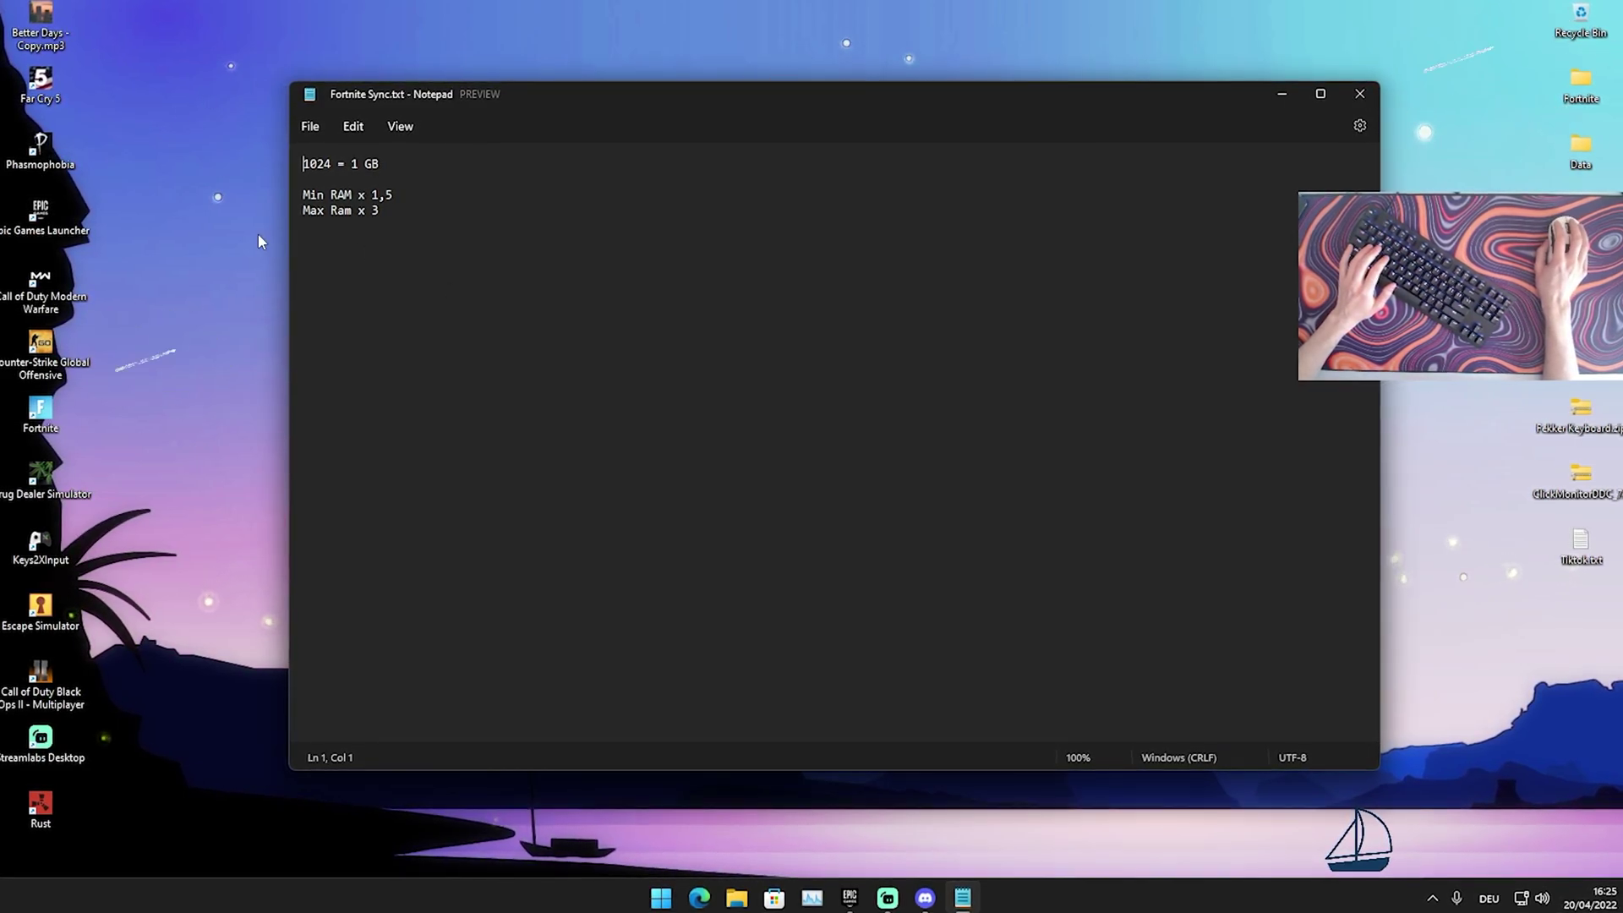
# Step: Search Windows for "performance" and open the settings for adjusting the appearance and performance of Windows
pyautogui.press('super')
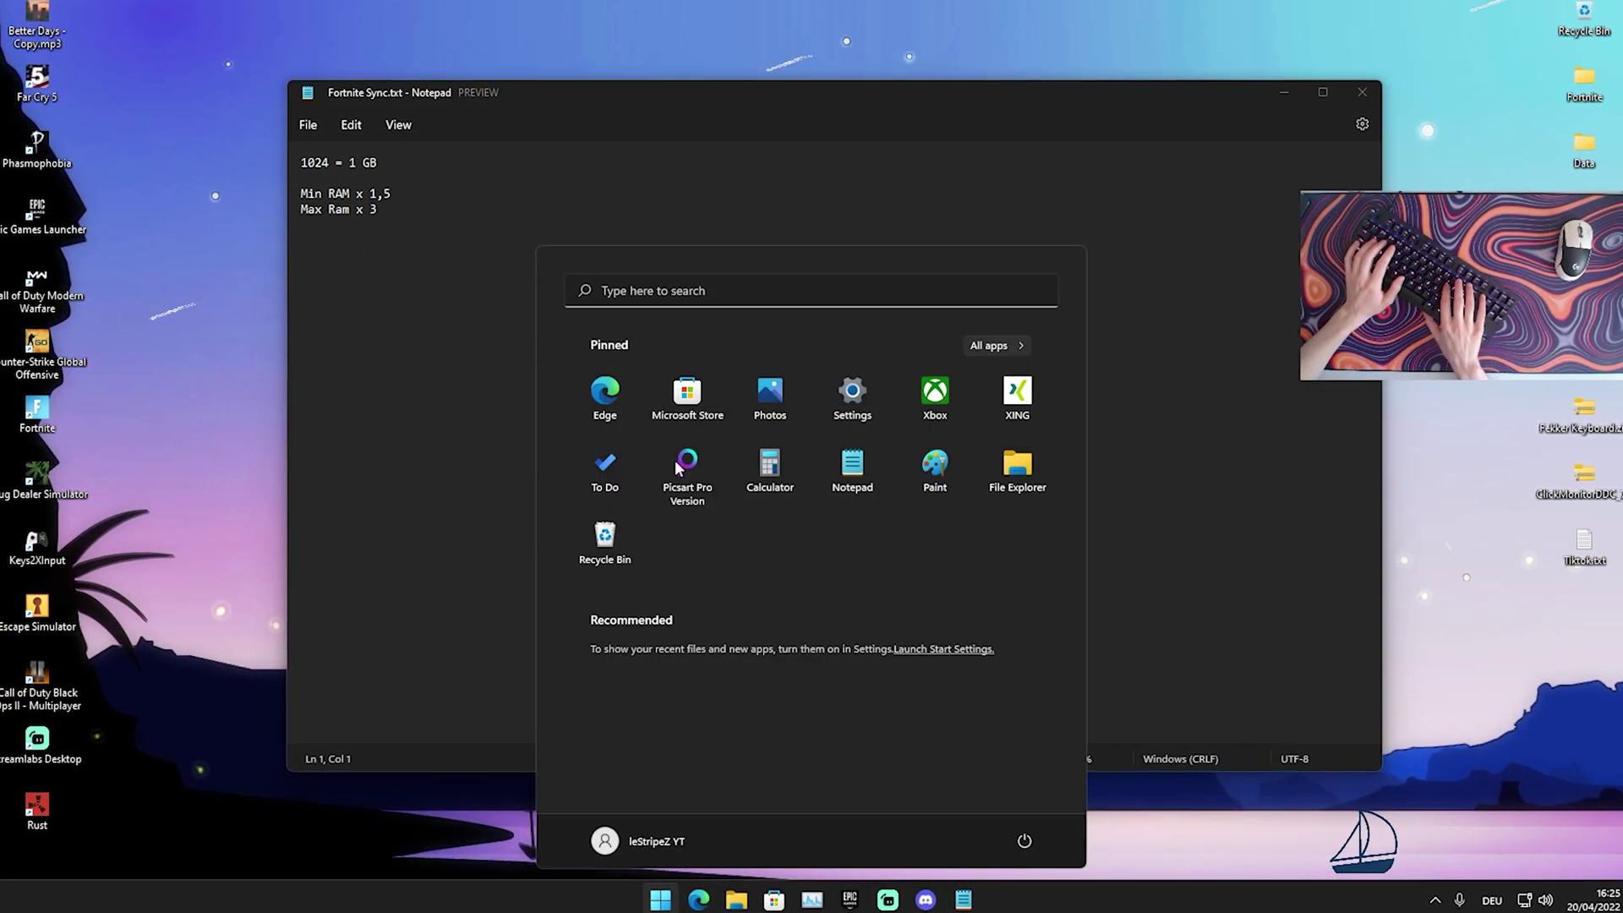
pyautogui.write('perfor')
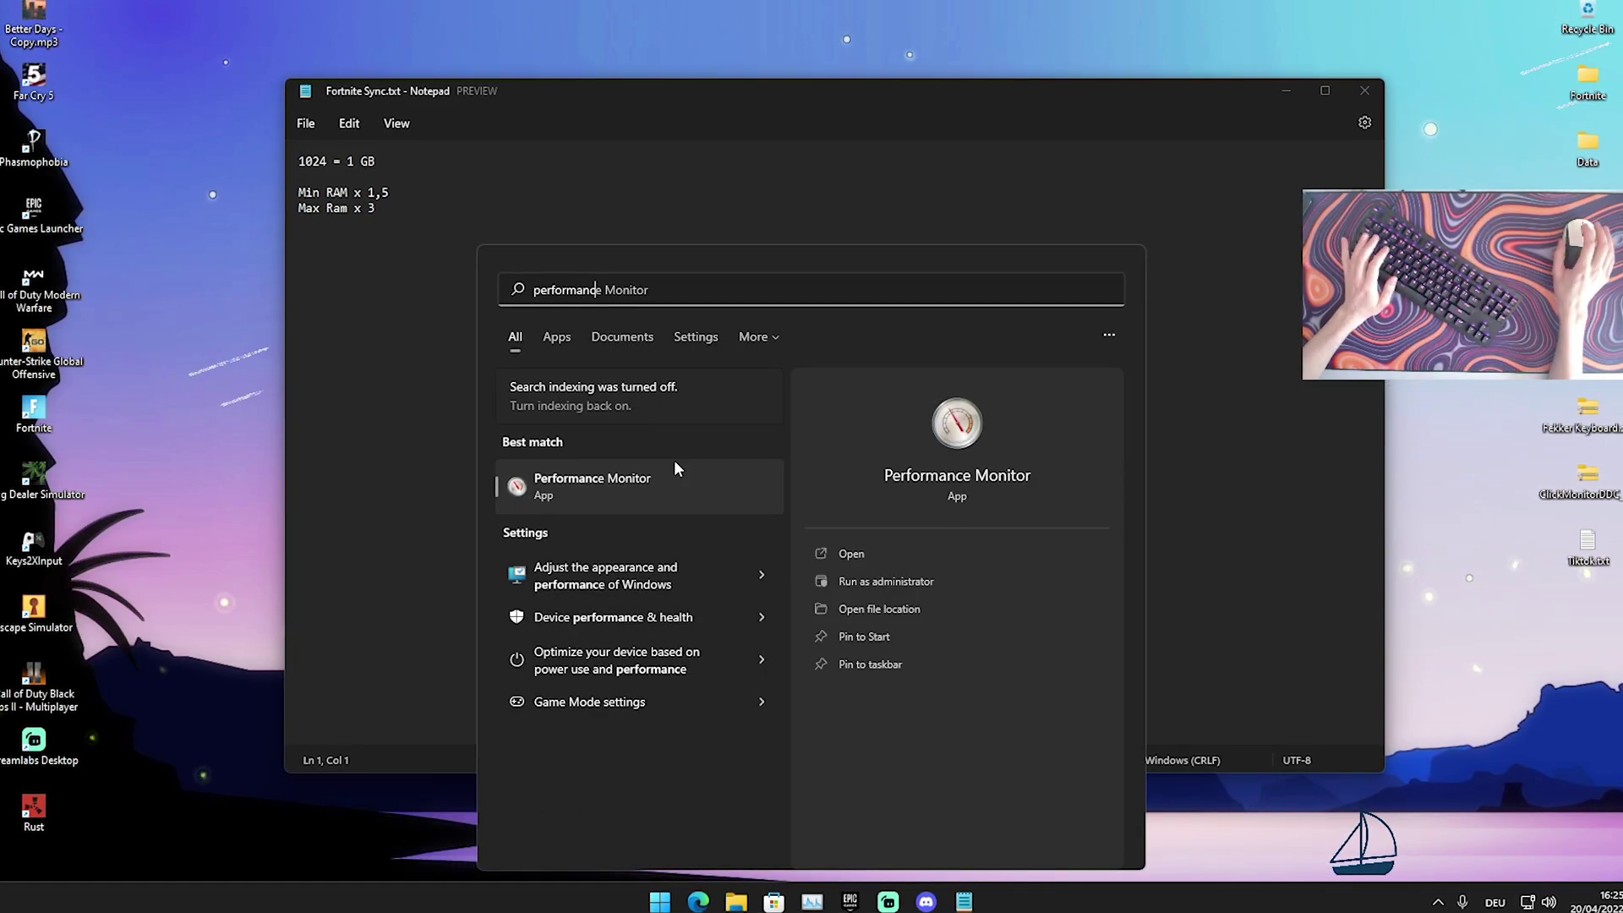
pyautogui.write('mance')
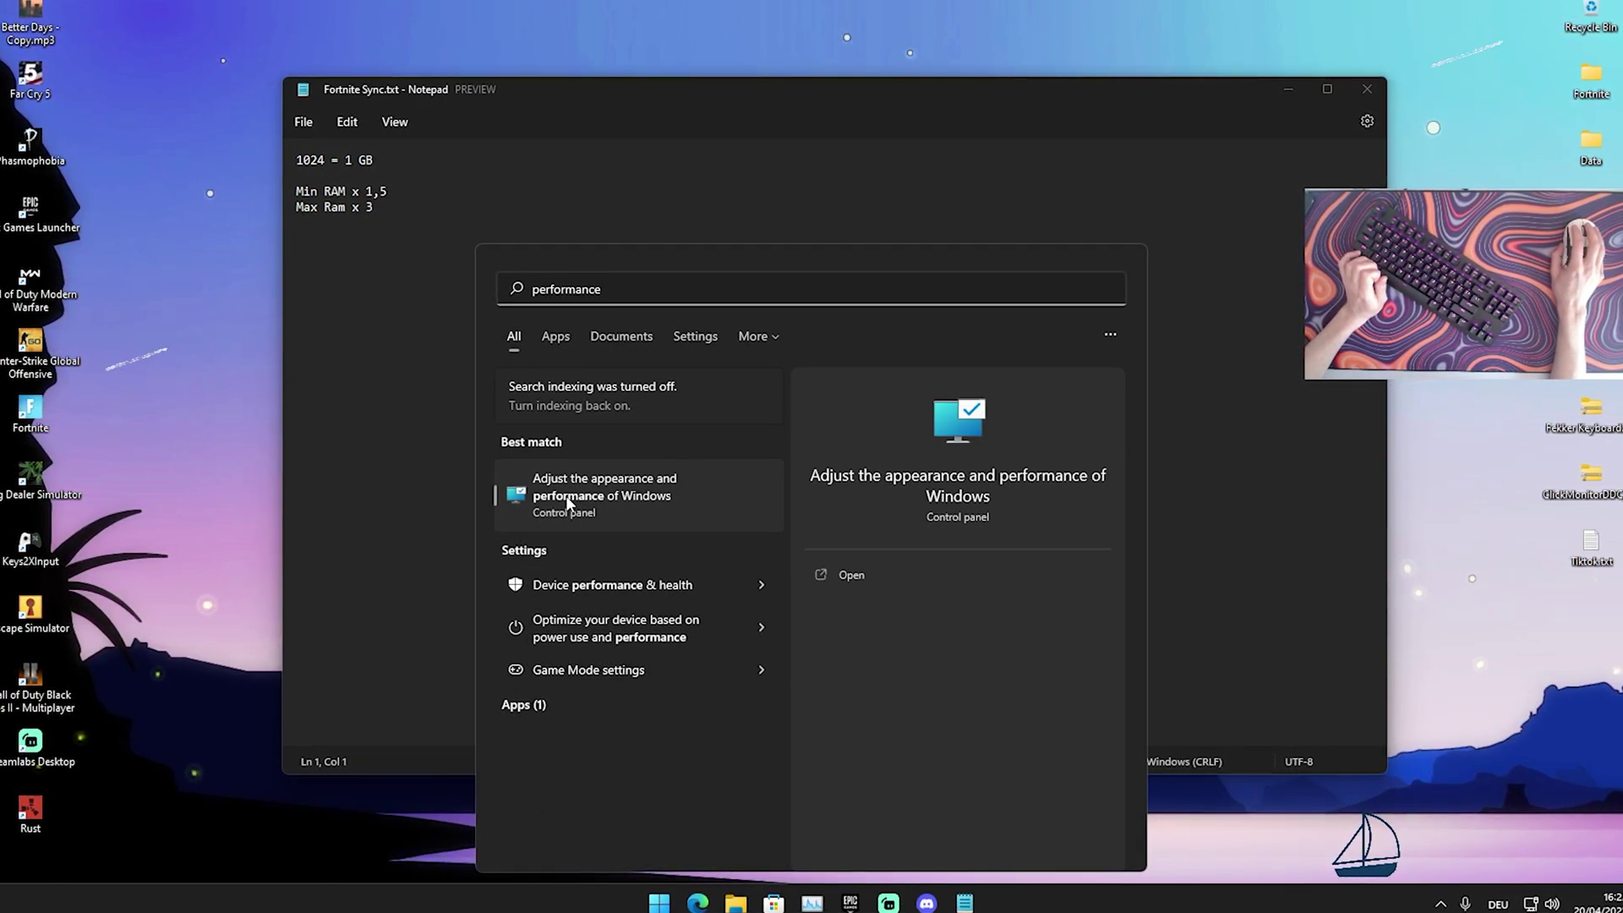
pyautogui.click(617, 501)
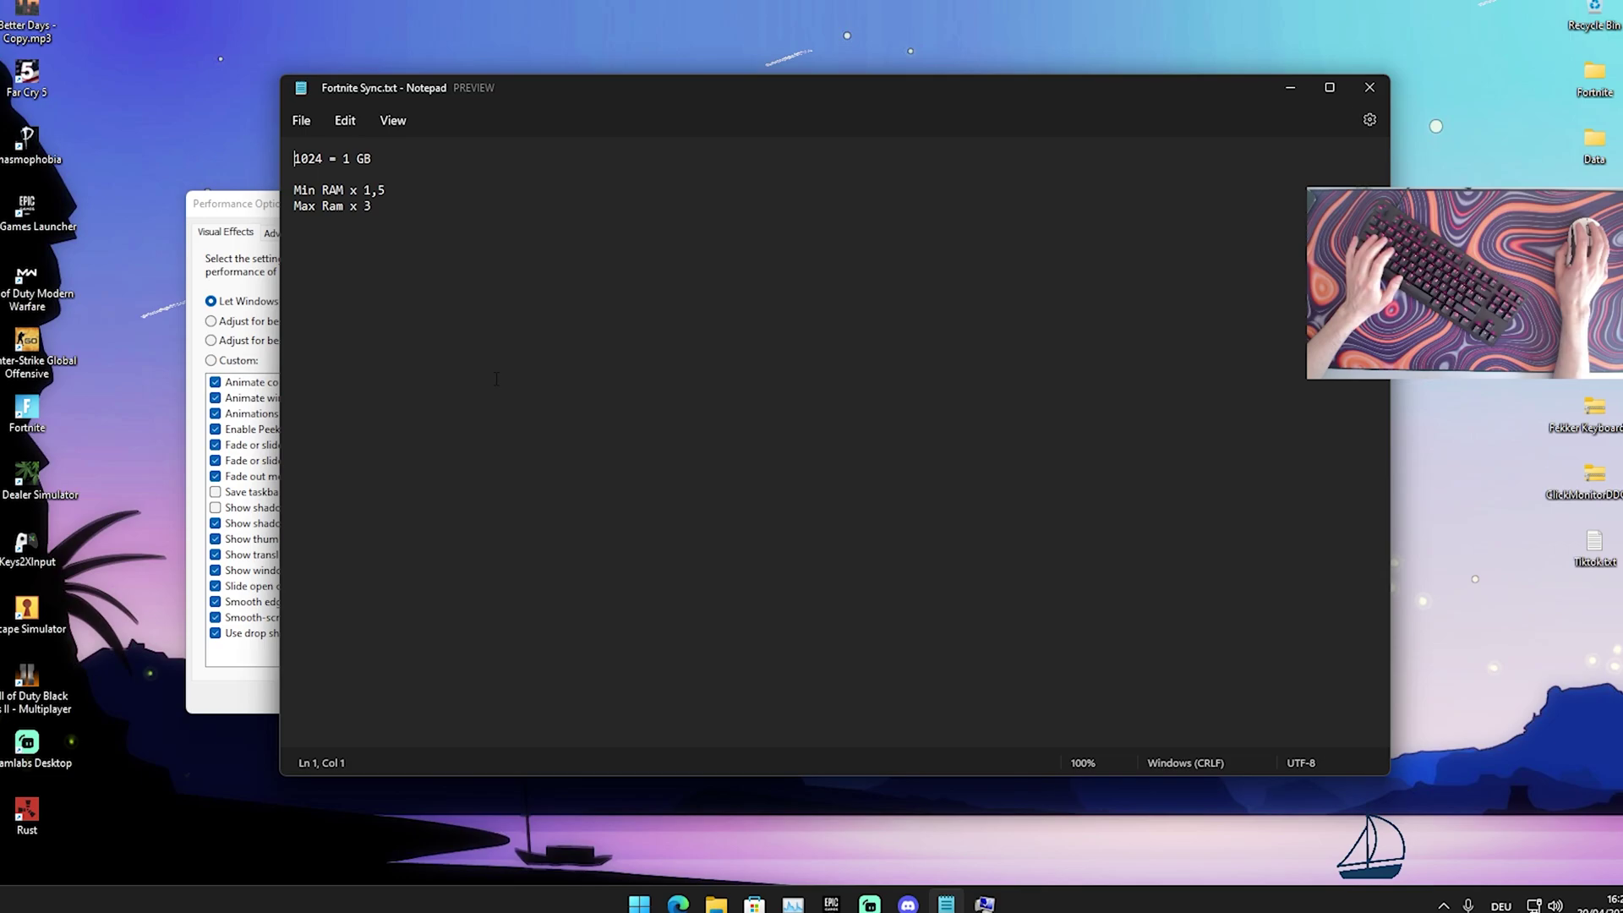
# Step: Bring Performance Options in front of the note and open its advanced virtual memory settings for editing
pyautogui.moveTo(252, 212); pyautogui.dragTo(700, 176)
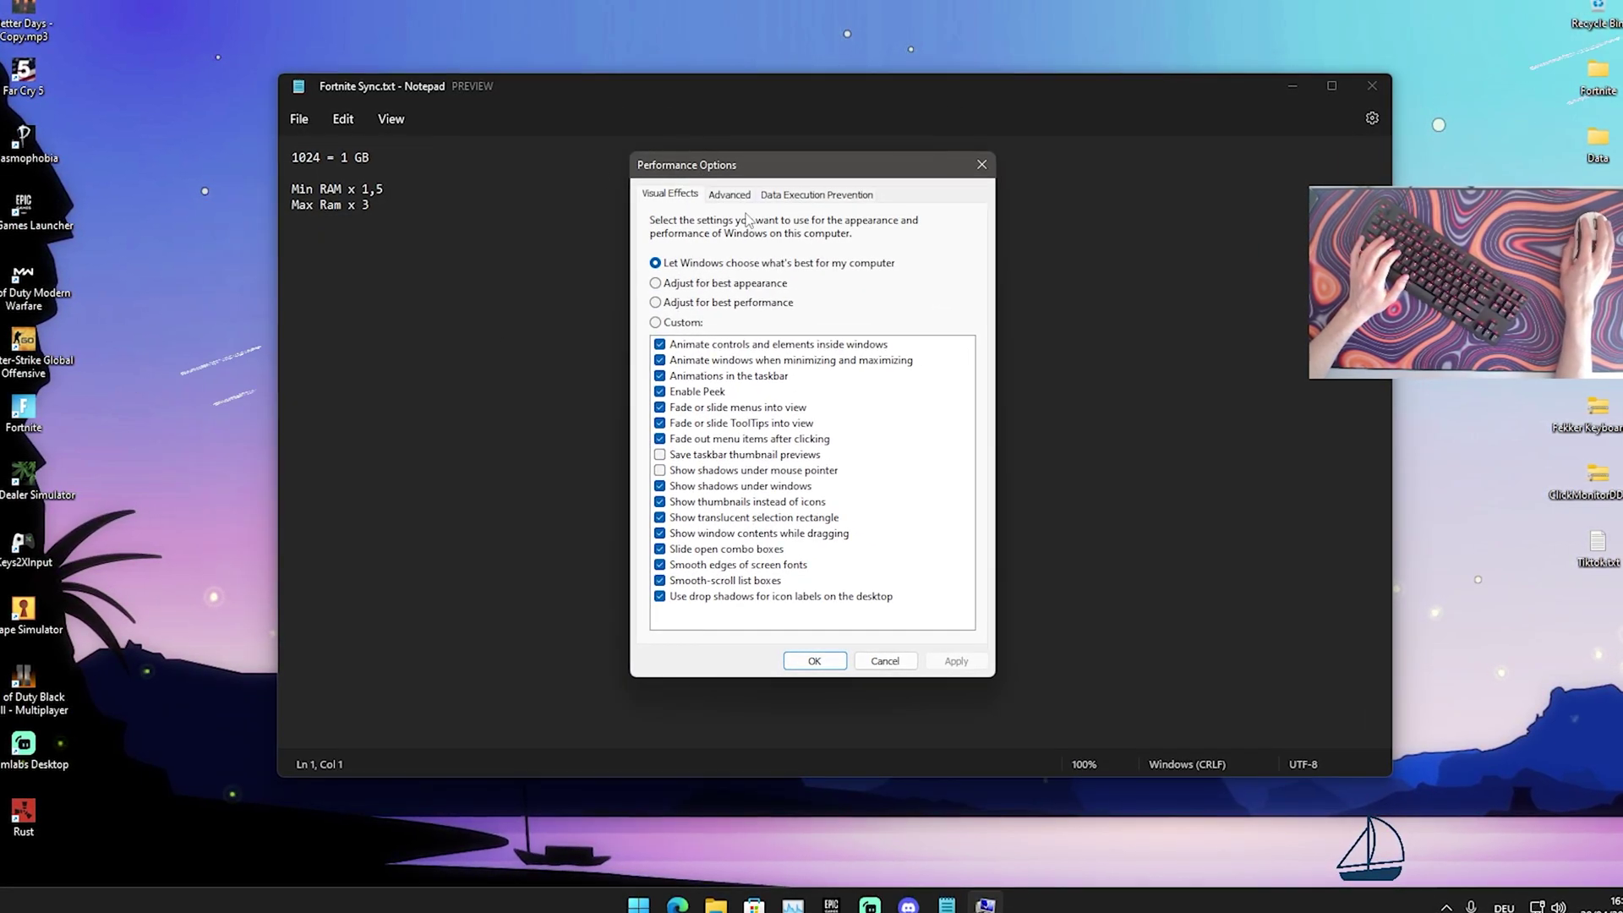
pyautogui.click(729, 194)
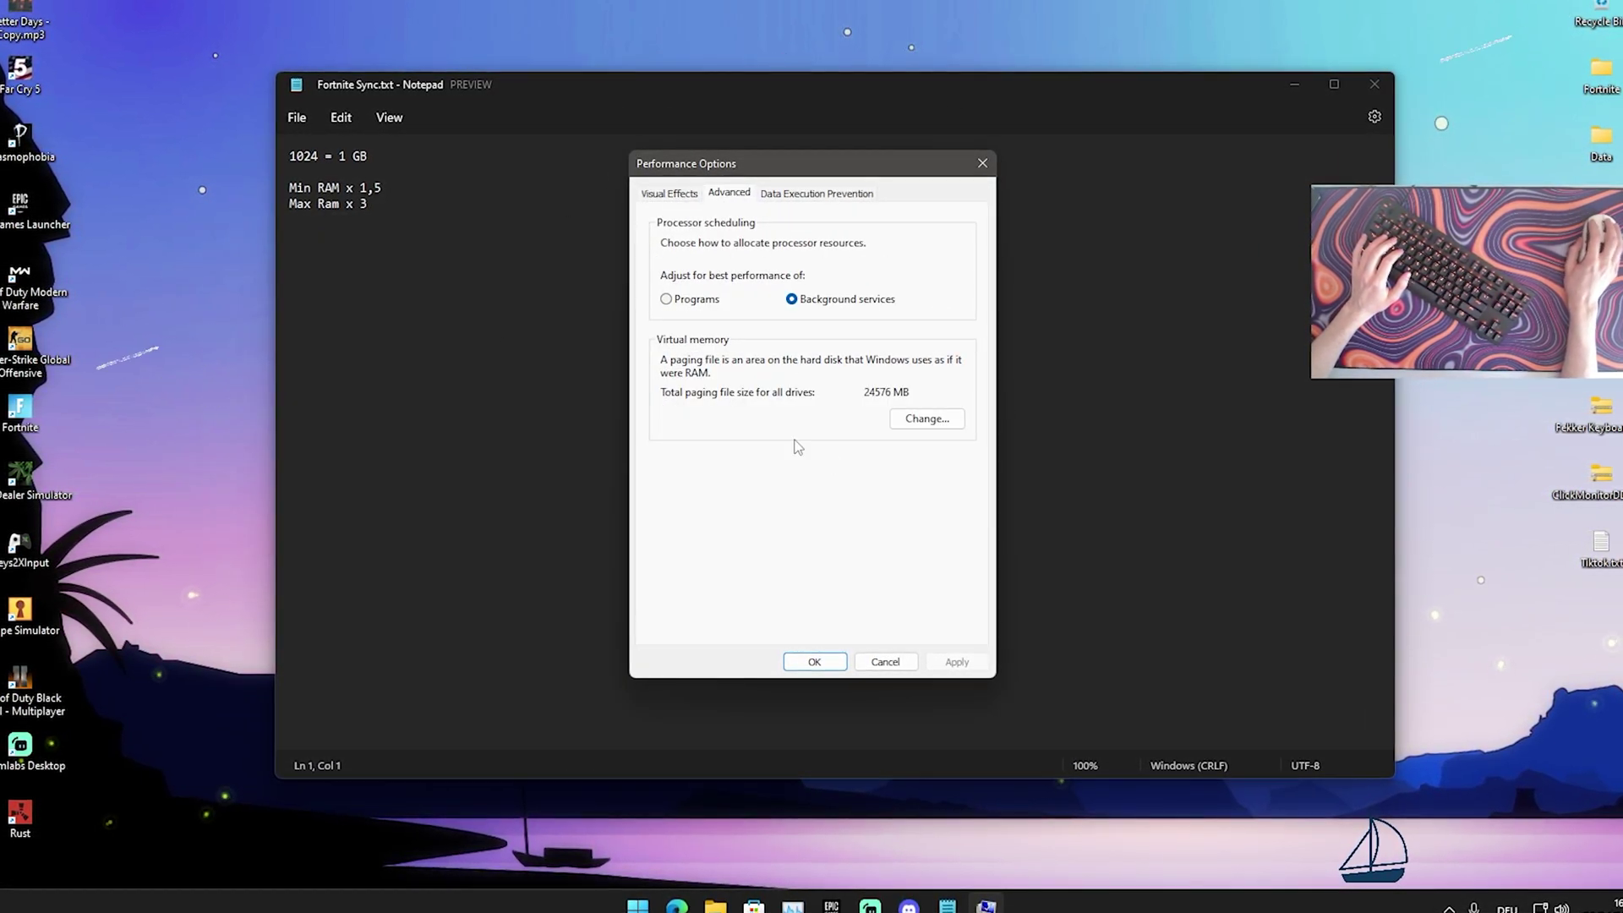
pyautogui.click(931, 420)
pyautogui.moveTo(819, 213)
pyautogui.mouseDown()
pyautogui.moveTo(779, 169)
pyautogui.moveTo(813, 186)
pyautogui.mouseUp()
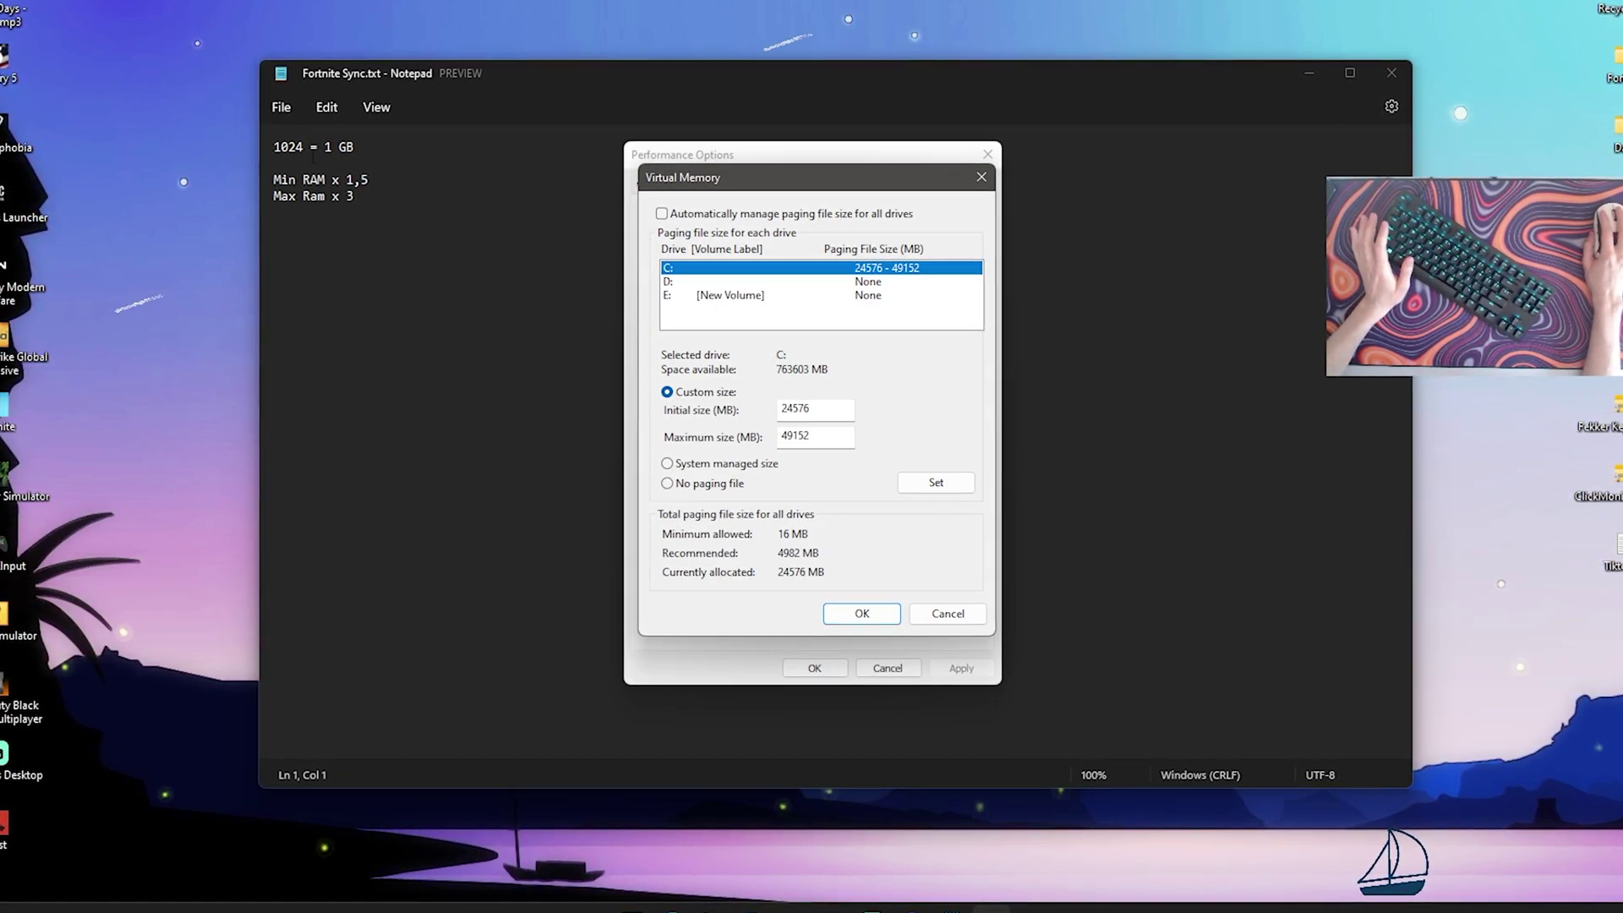
# Step: Arrange the Virtual Memory dialog and a shrunken Fortnite Sync.txt note side by side so both are readable
pyautogui.moveTo(775, 175); pyautogui.dragTo(921, 201)
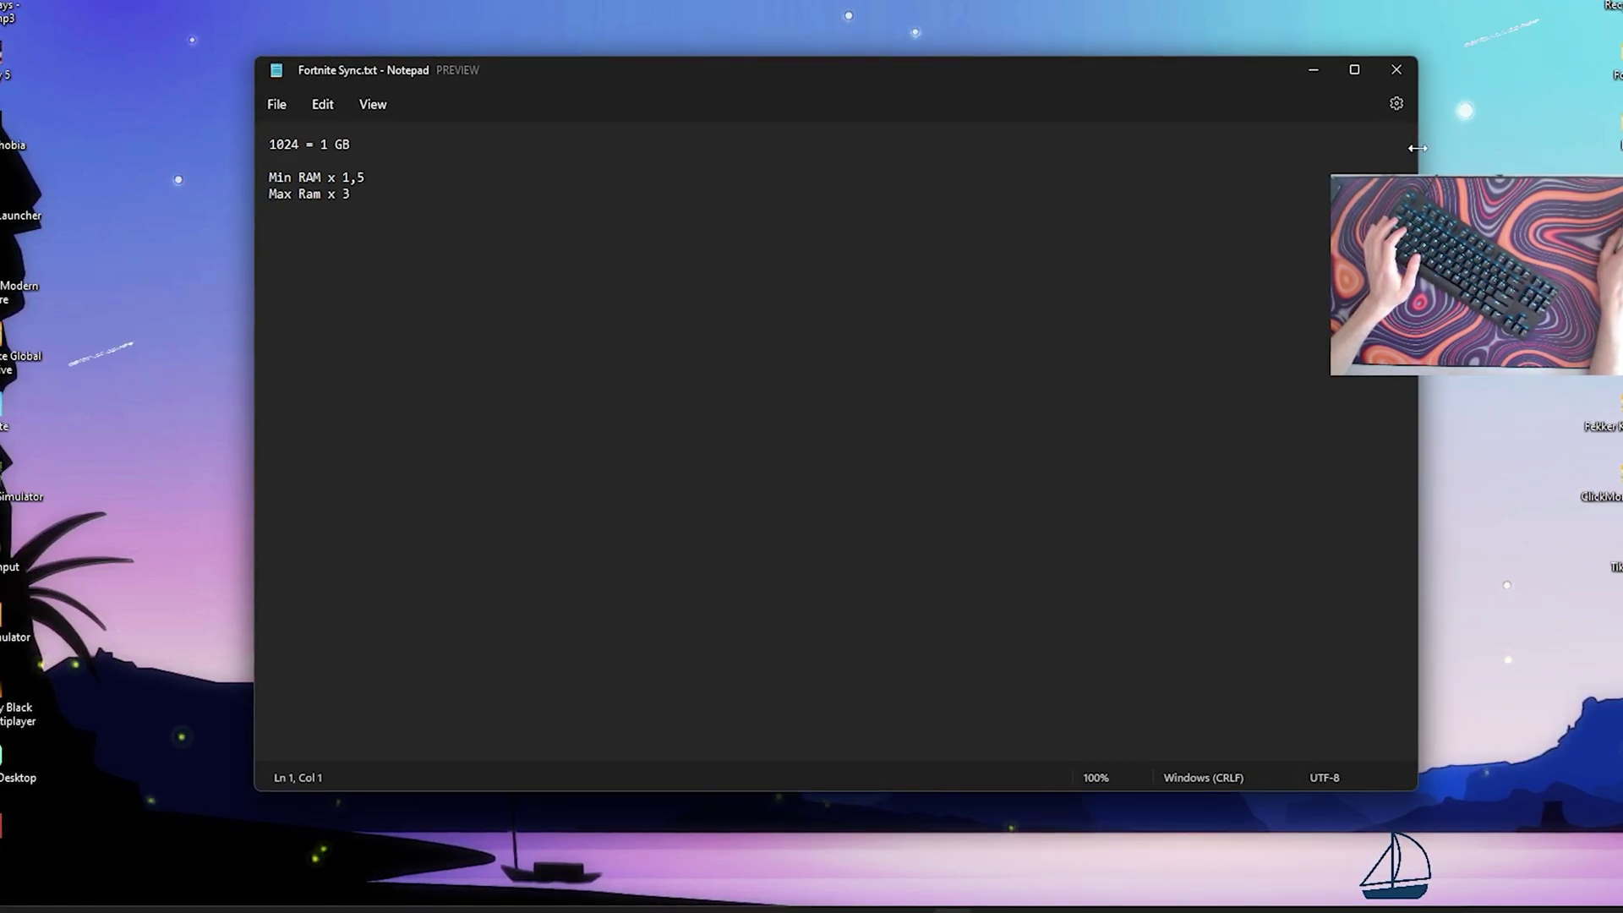
pyautogui.moveTo(1418, 148); pyautogui.dragTo(541, 173)
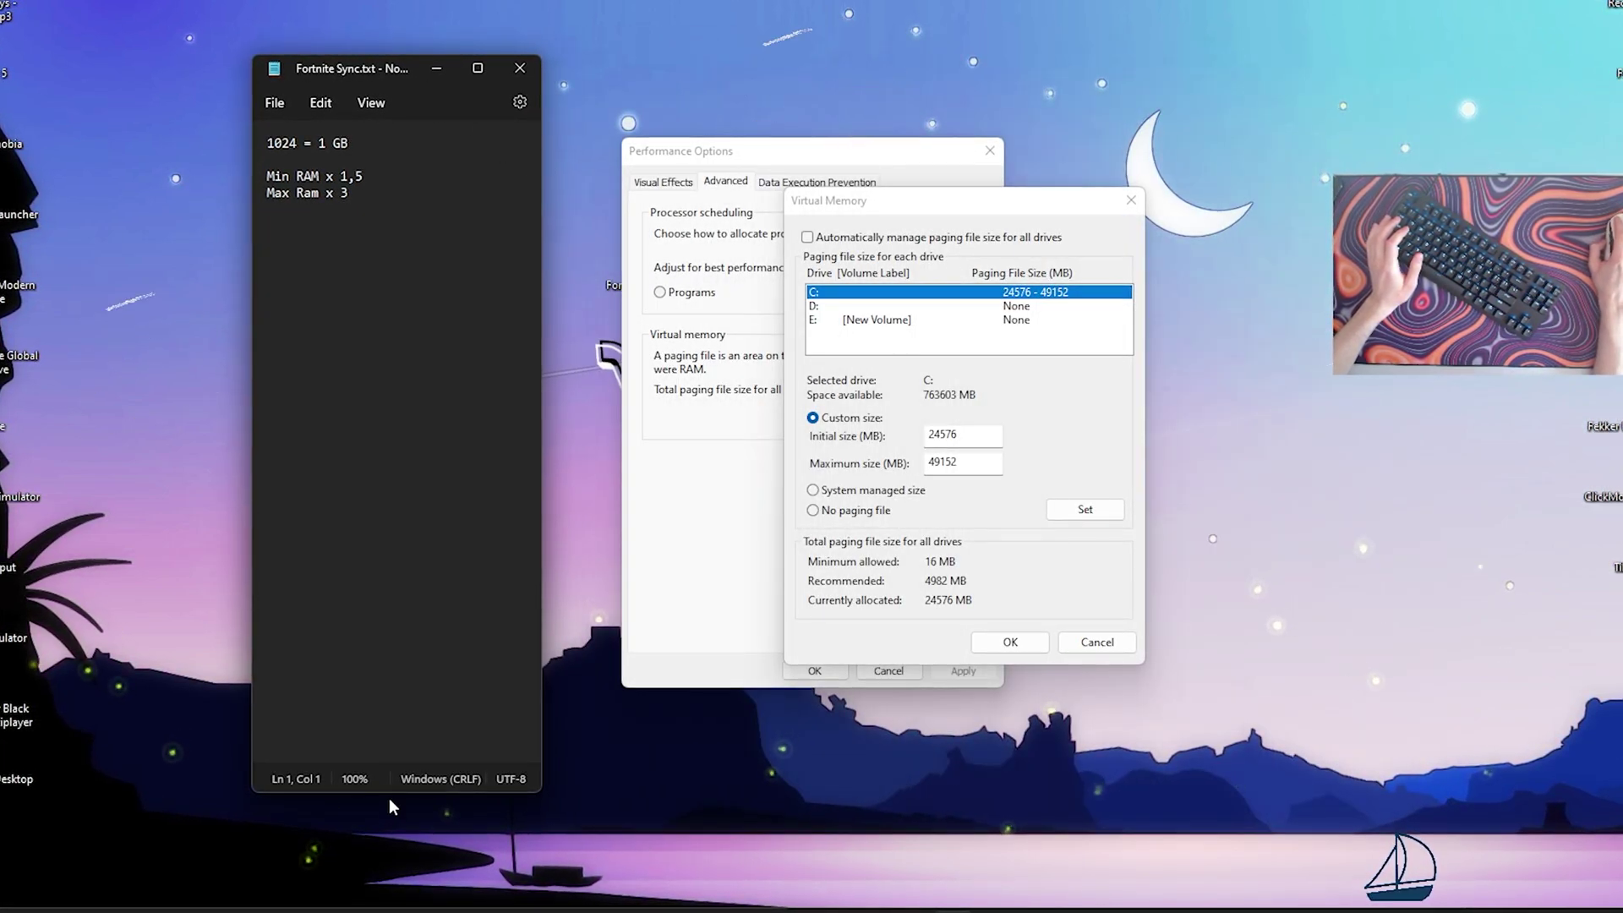
pyautogui.moveTo(389, 799); pyautogui.dragTo(388, 336)
pyautogui.moveTo(366, 74); pyautogui.dragTo(361, 161)
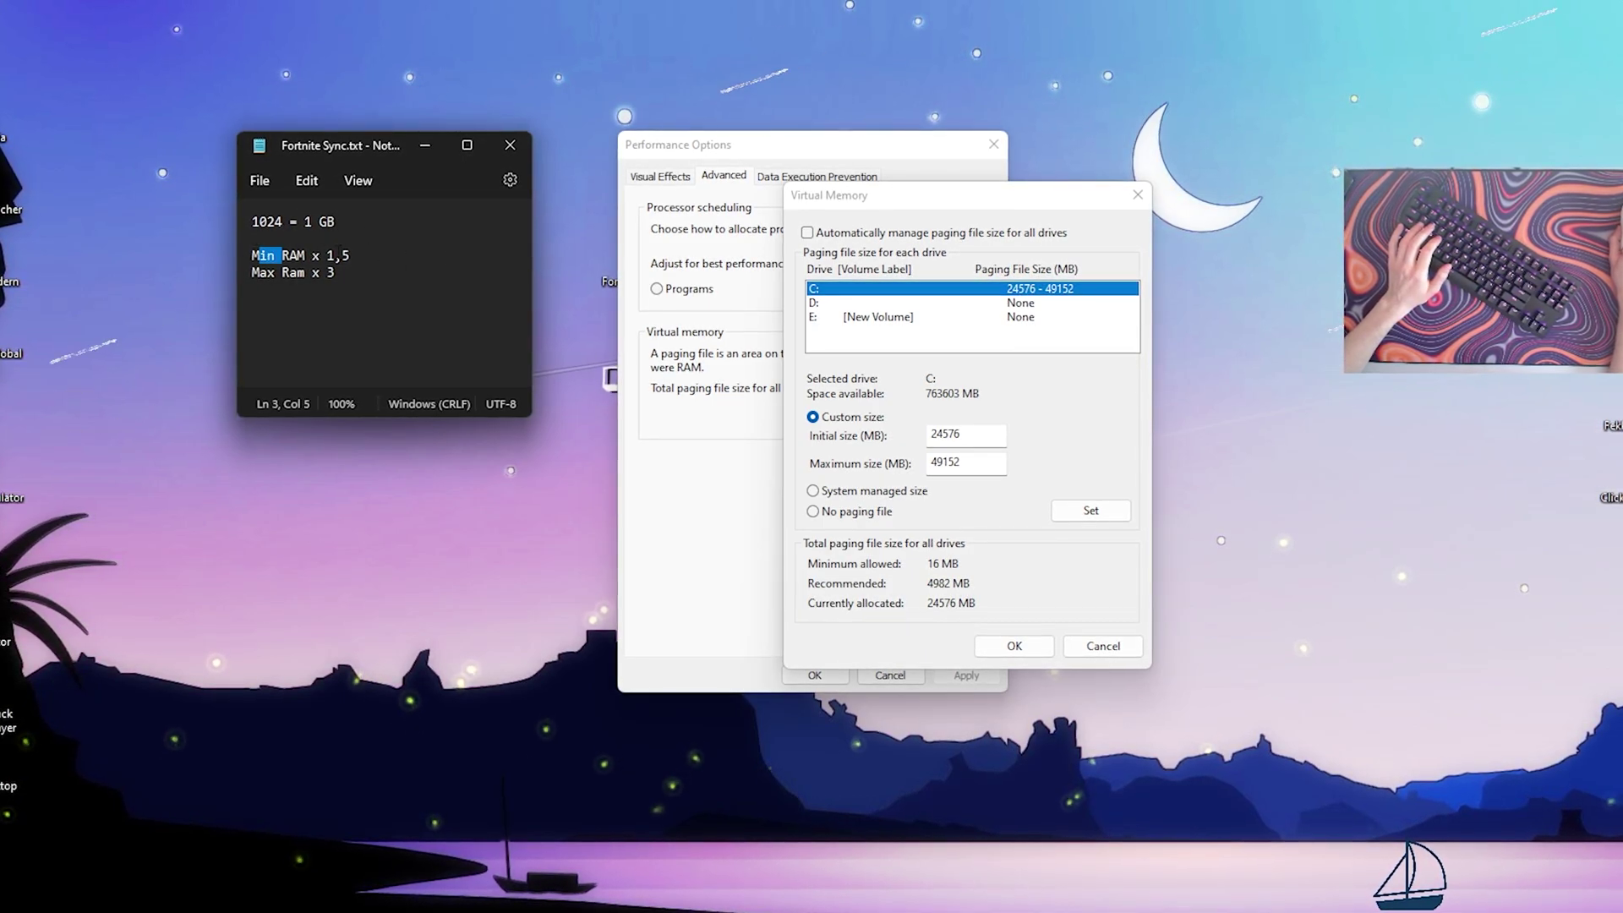
# Step: Open Calculator and place it beside the Virtual Memory dialog
pyautogui.press('super')
pyautogui.write('calculator')
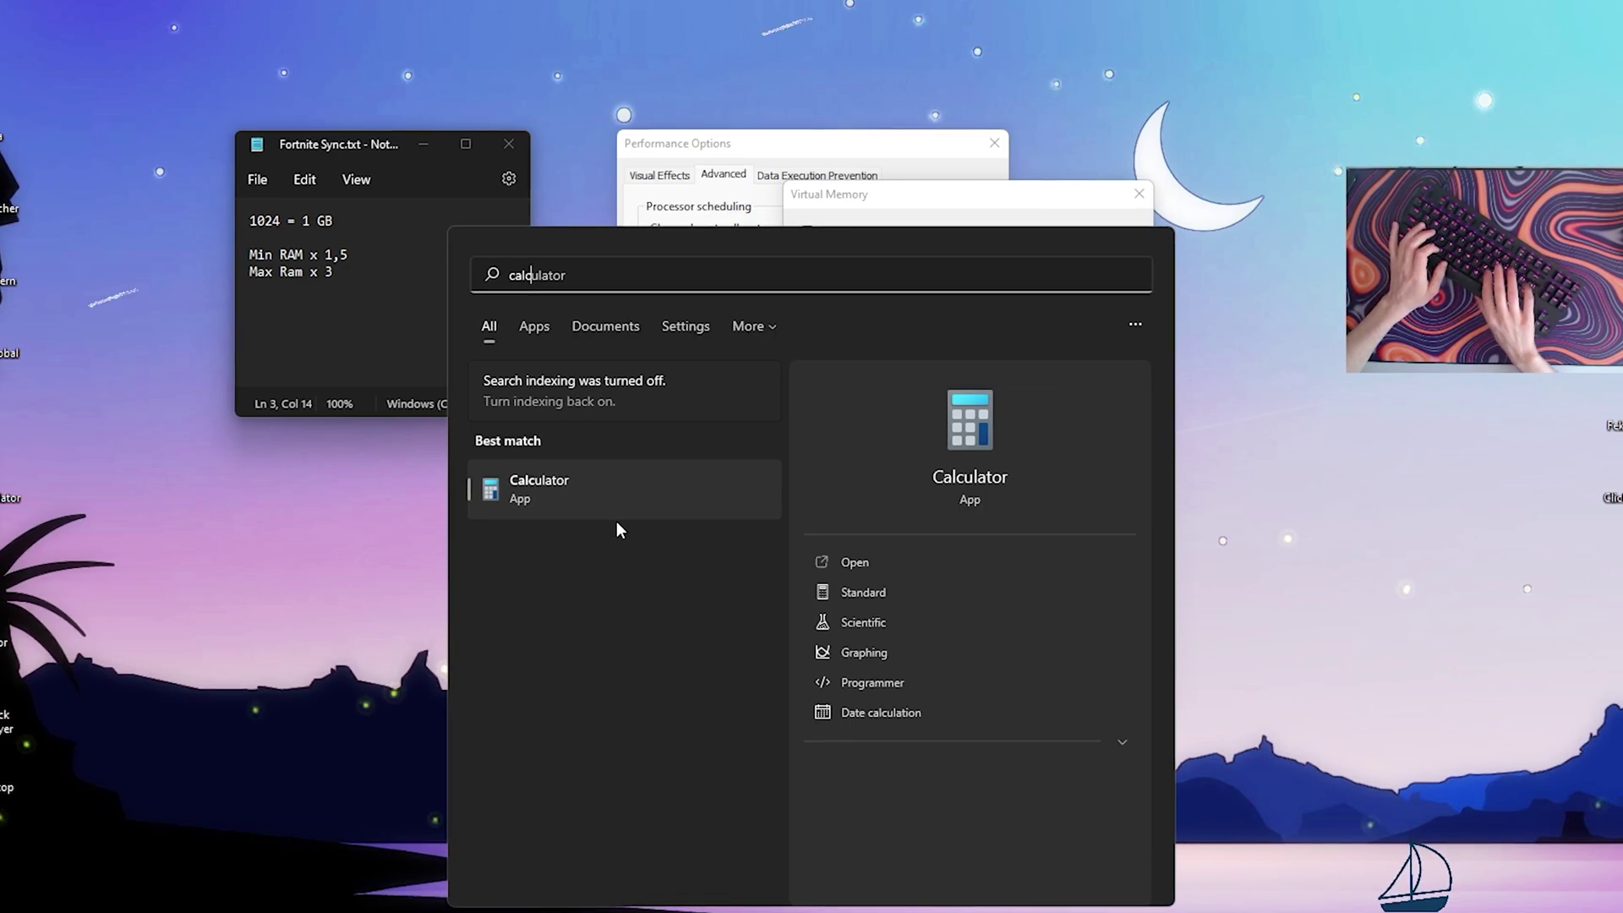
pyautogui.press('Return')
pyautogui.moveTo(975, 192); pyautogui.dragTo(1282, 125)
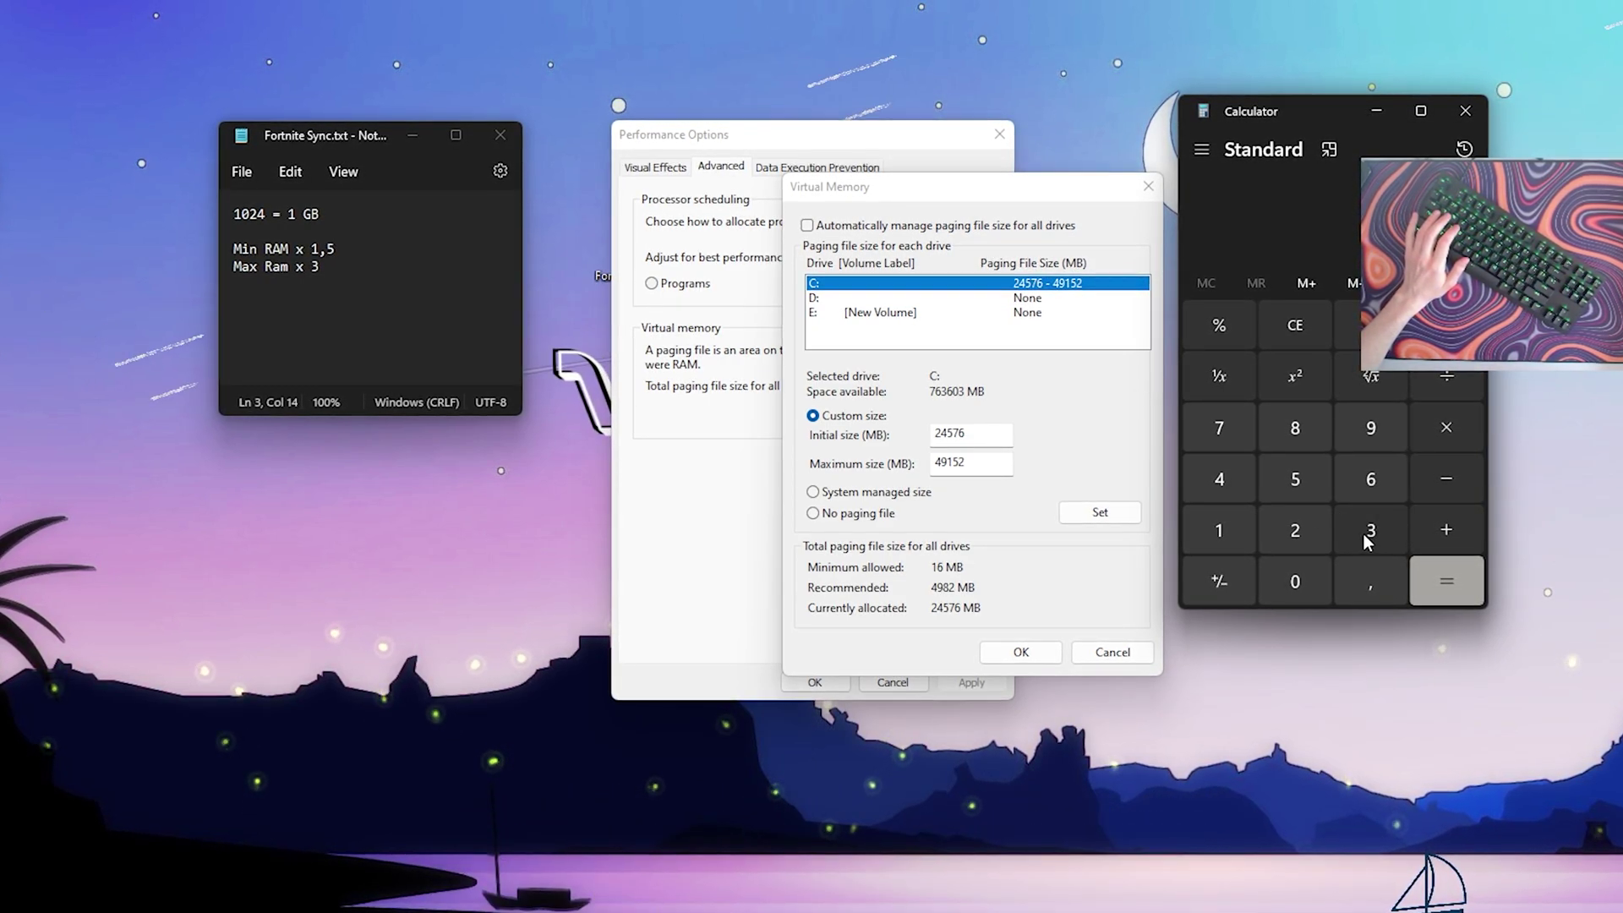
# Step: Calculate the minimum paging file size by converting the RAM to MB at 1024 per GB and multiplying by 1.5
pyautogui.click(1432, 582)
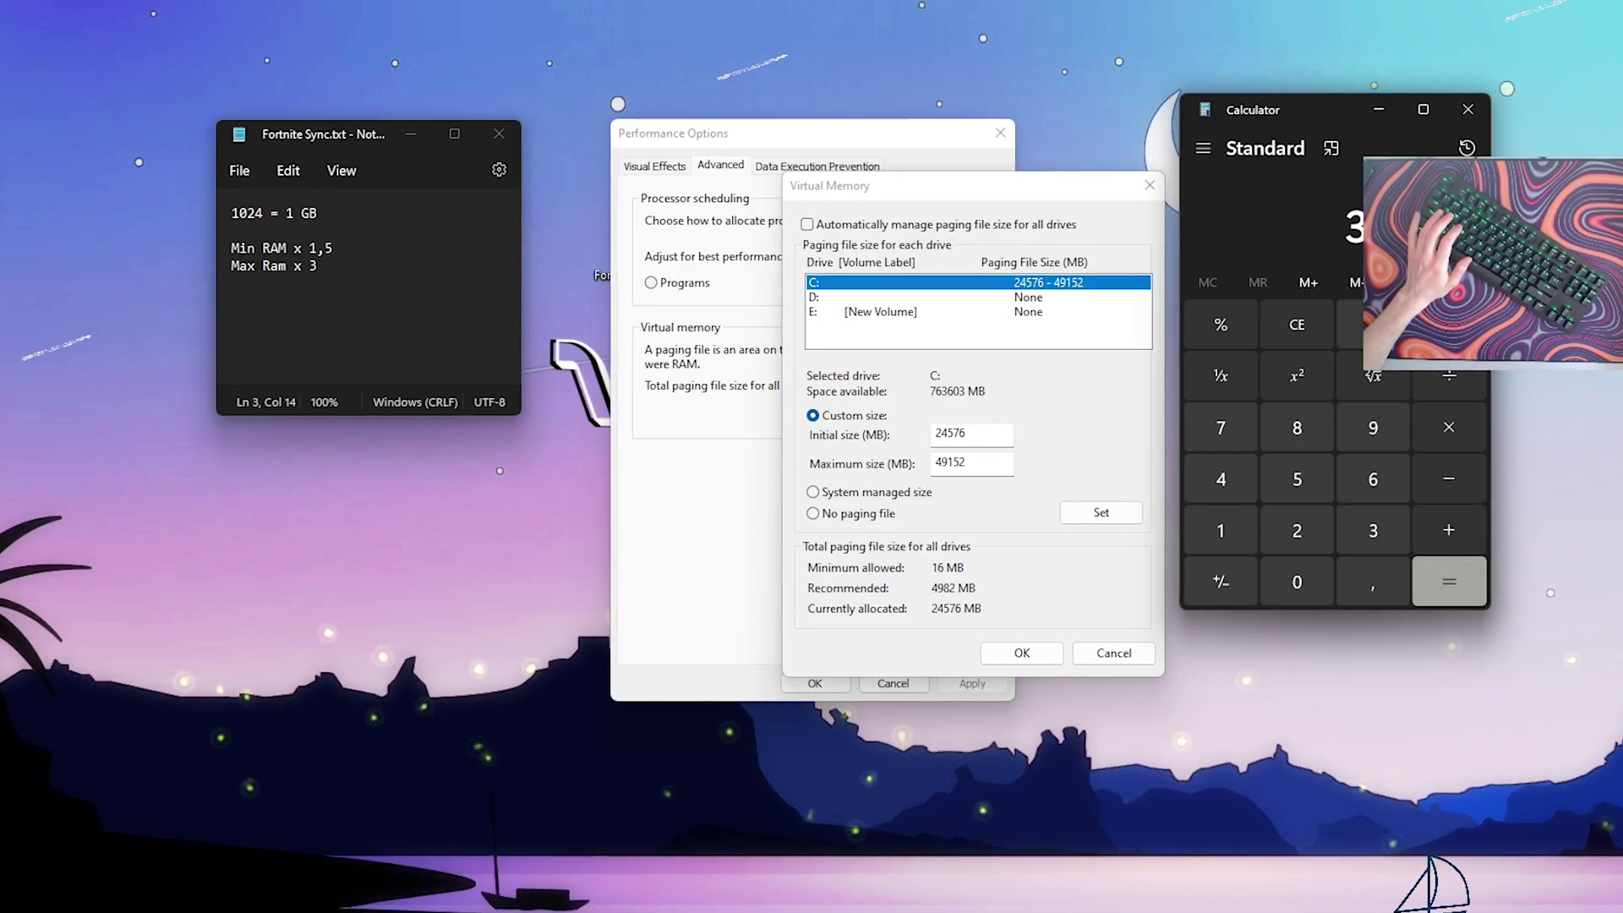
pyautogui.click(1465, 437)
pyautogui.click(1230, 524)
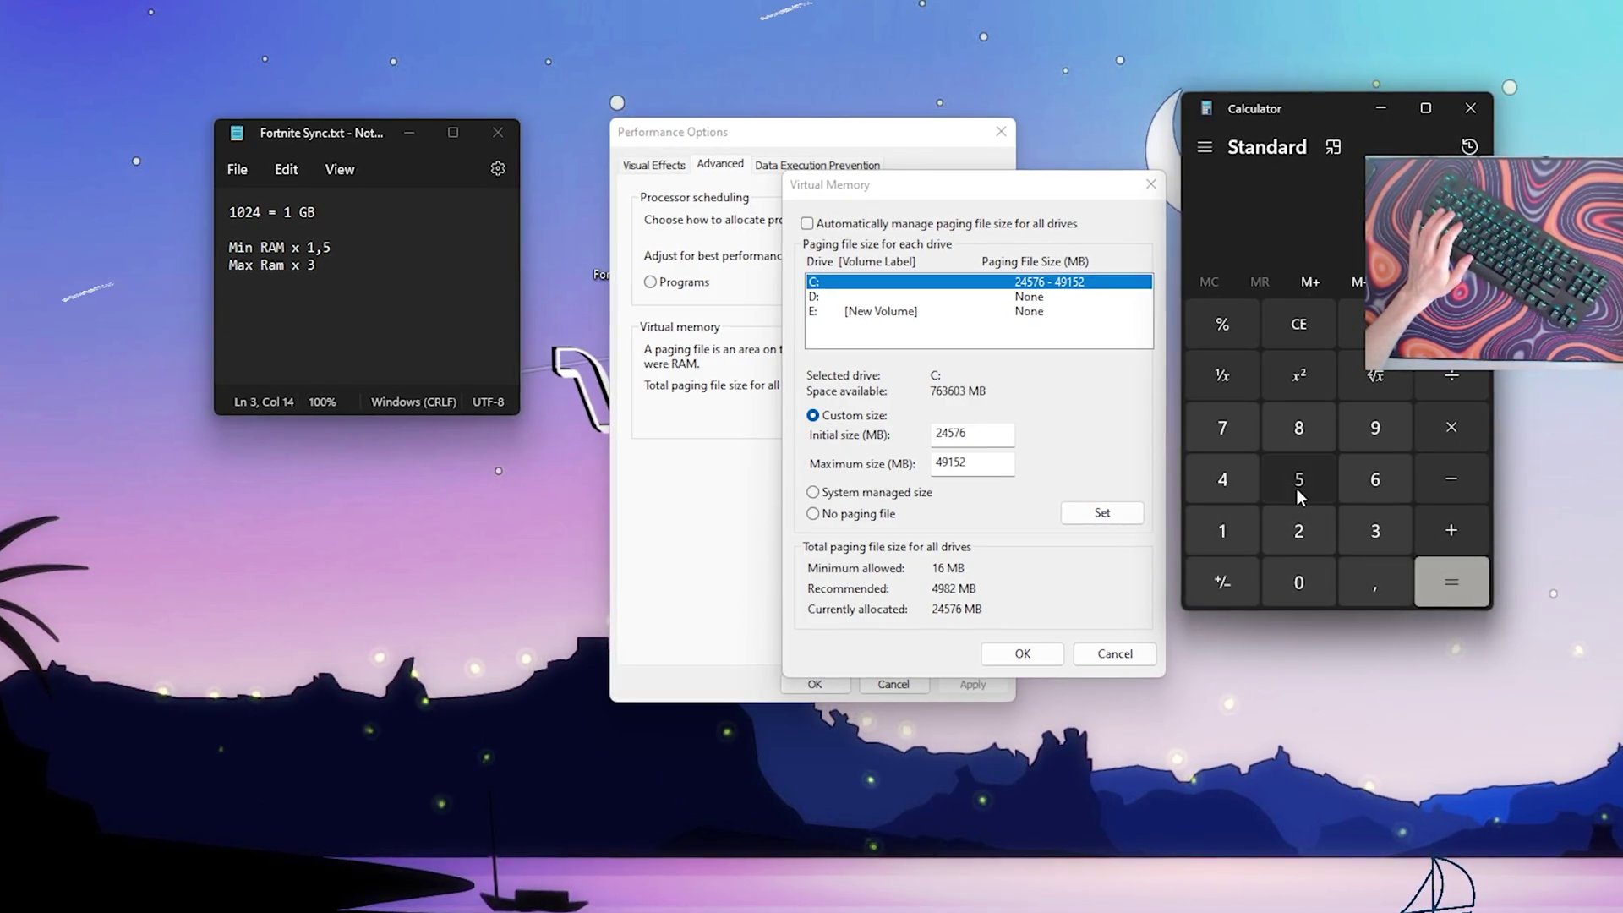
pyautogui.click(1445, 572)
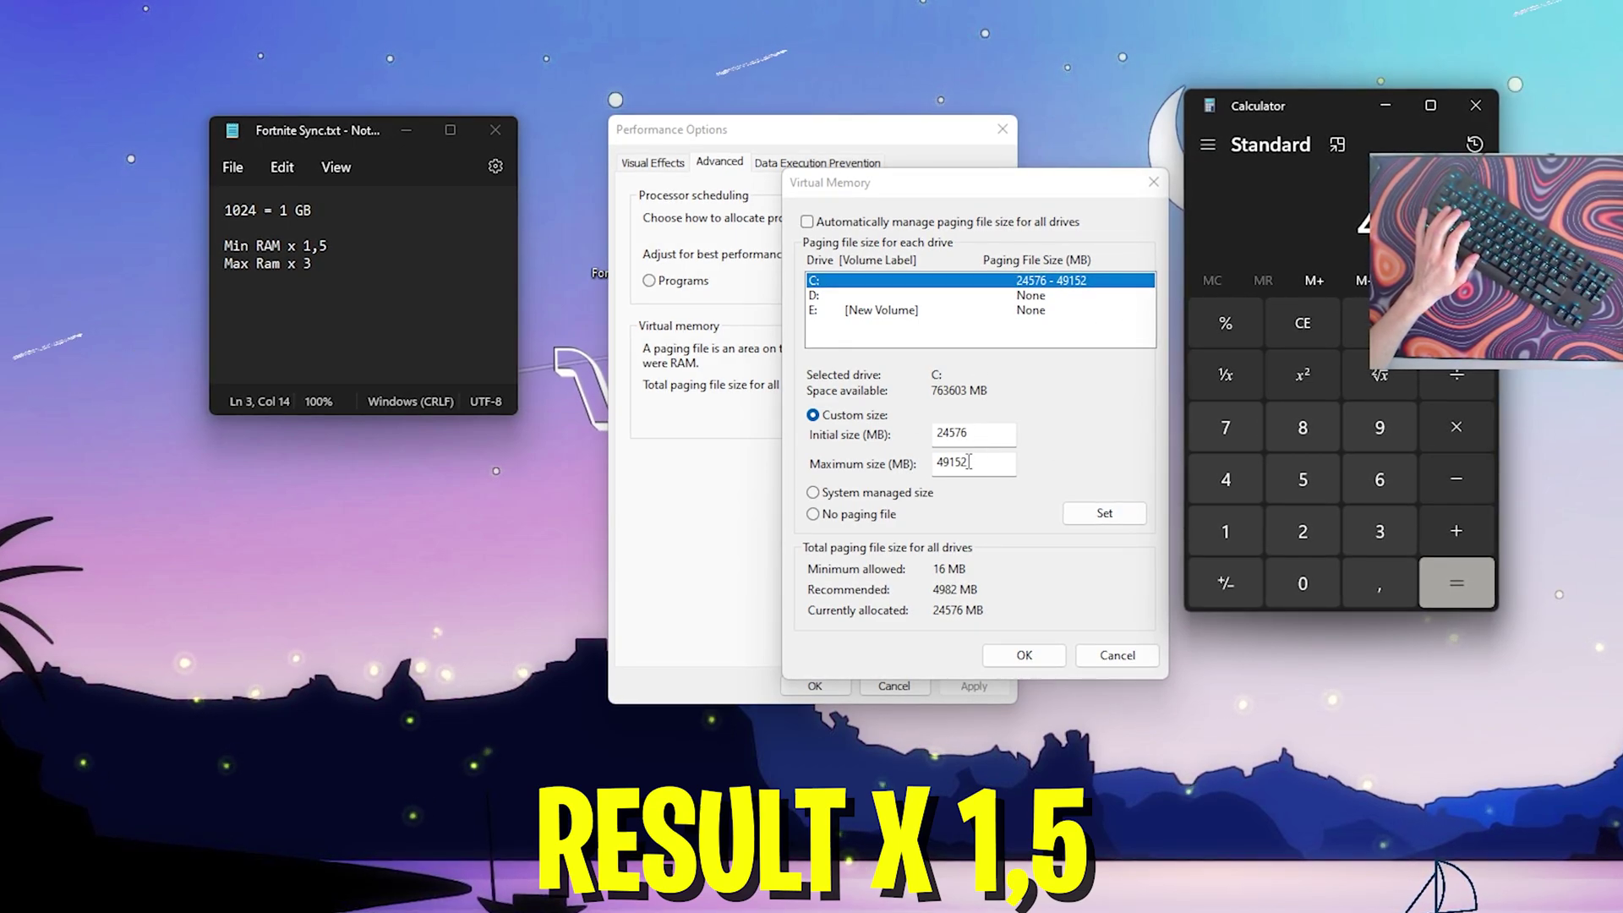
# Step: Copy the calculated 49.152 into the initial size of drive C's paging file
pyautogui.click(977, 430)
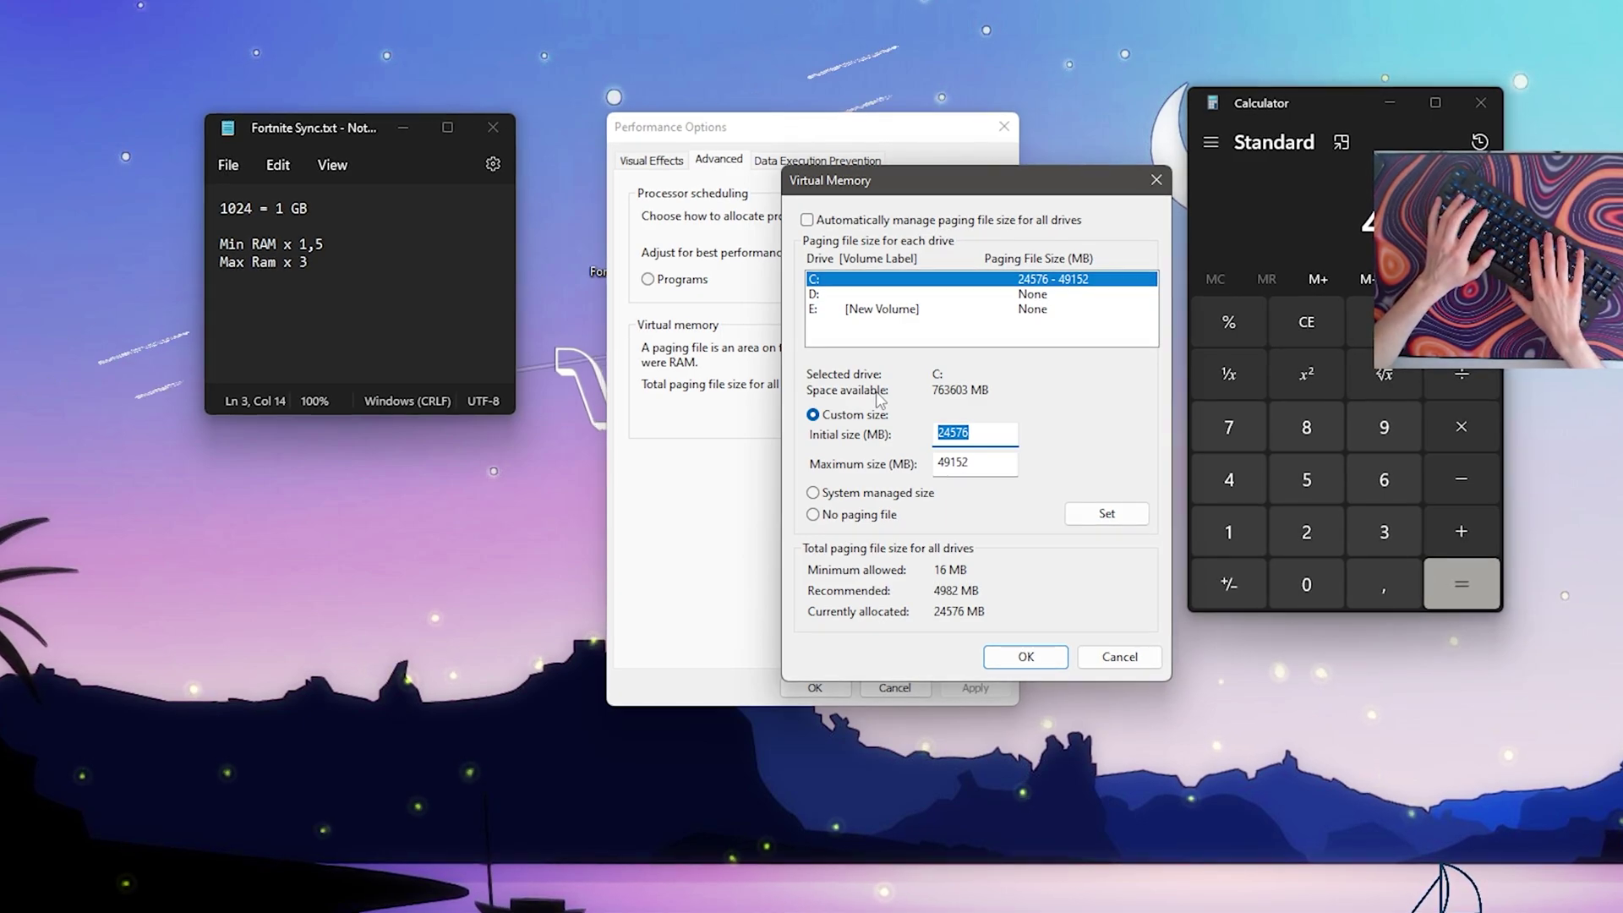
pyautogui.hotkey('alt', 'Tab')
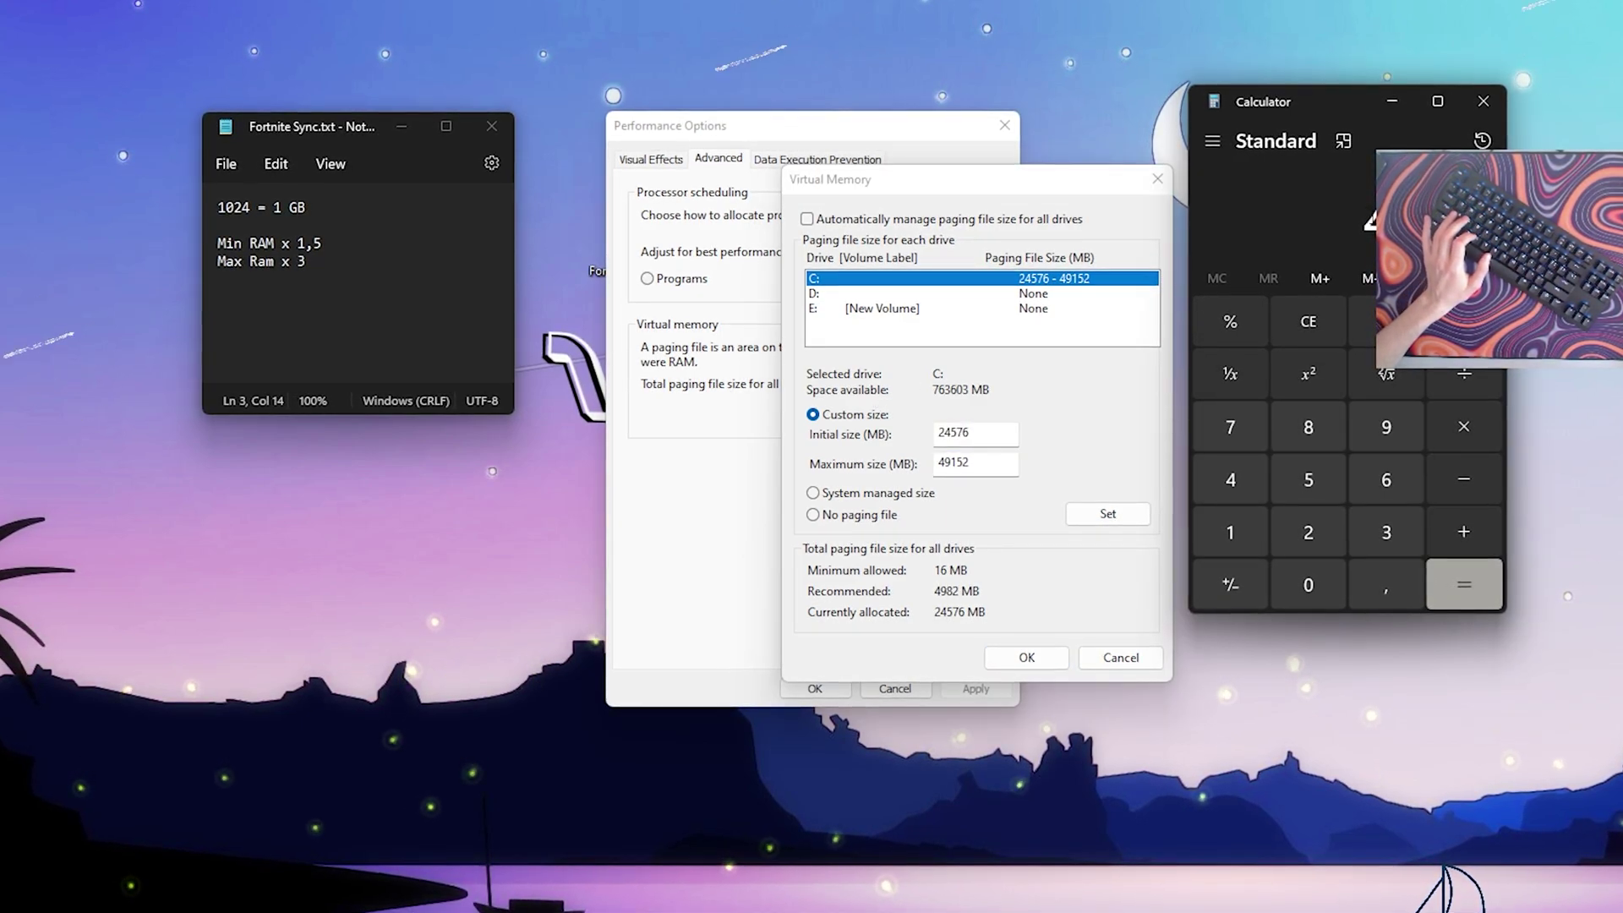
pyautogui.hotkey('alt', 'Tab')
pyautogui.write('49.152')
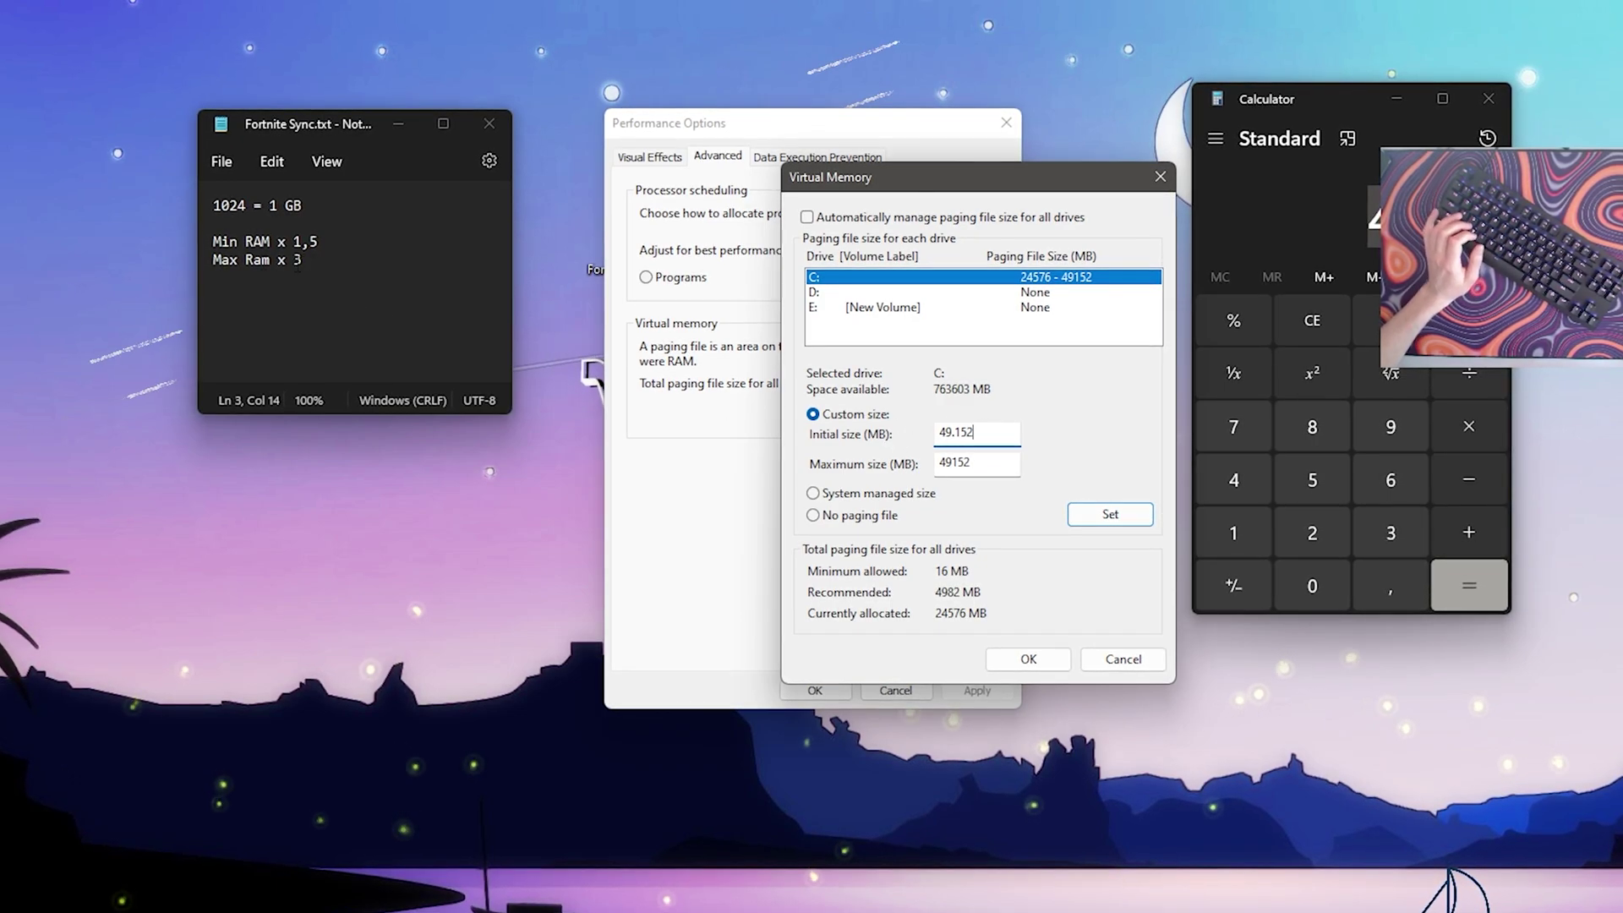
# Step: Calculate the maximum paging file size by multiplying the RAM in MB by 3
pyautogui.hotkey('alt', 'Tab')
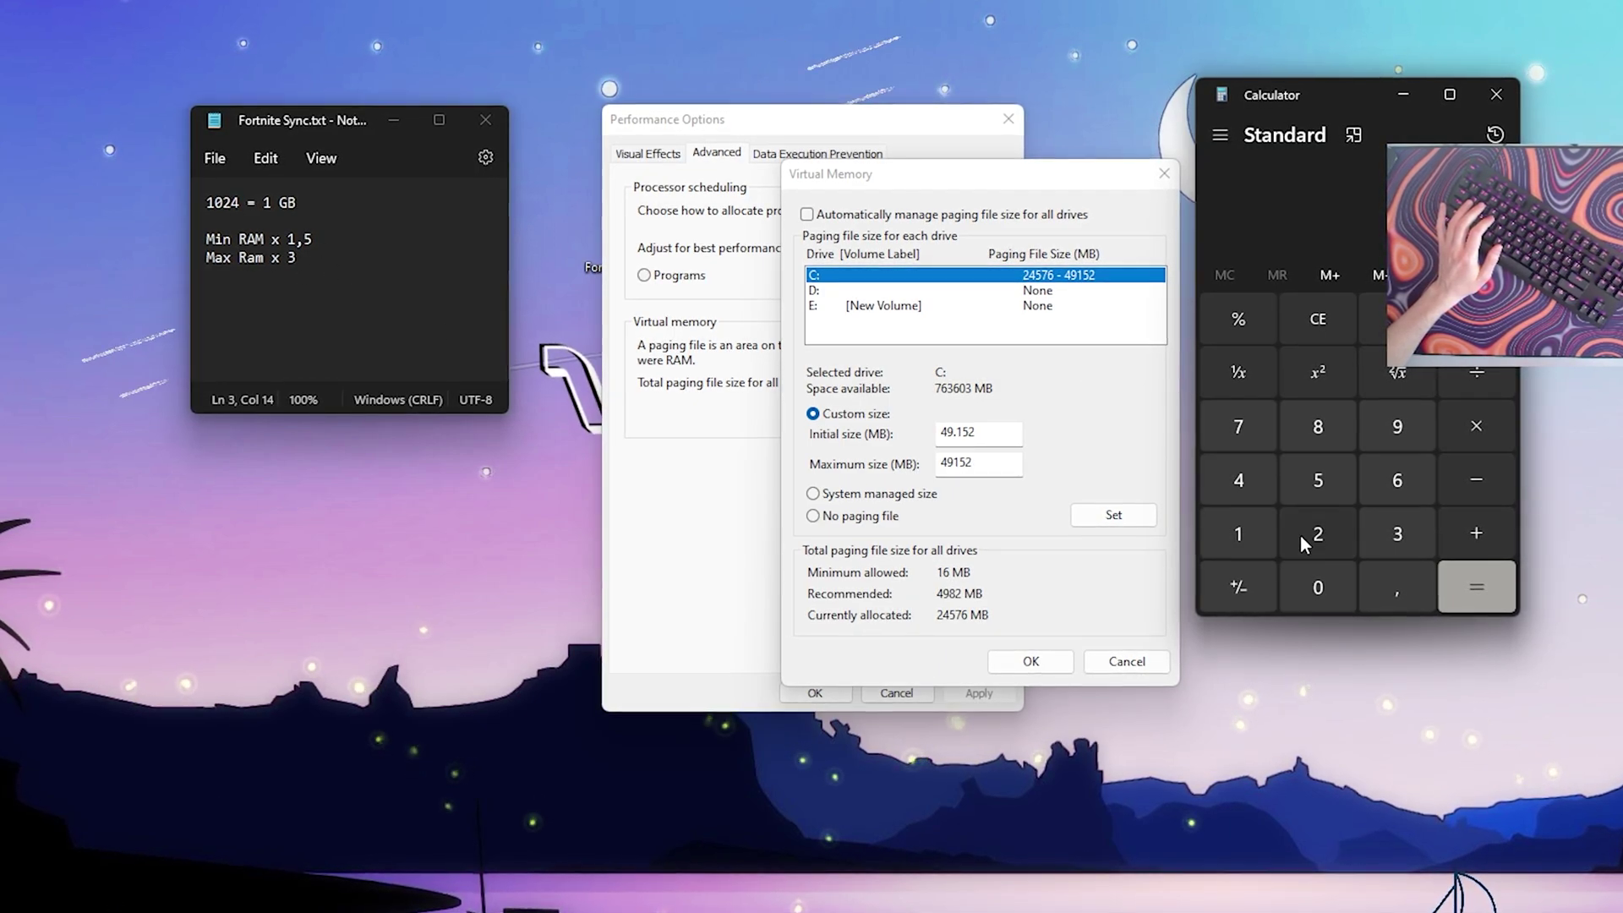
pyautogui.click(1480, 590)
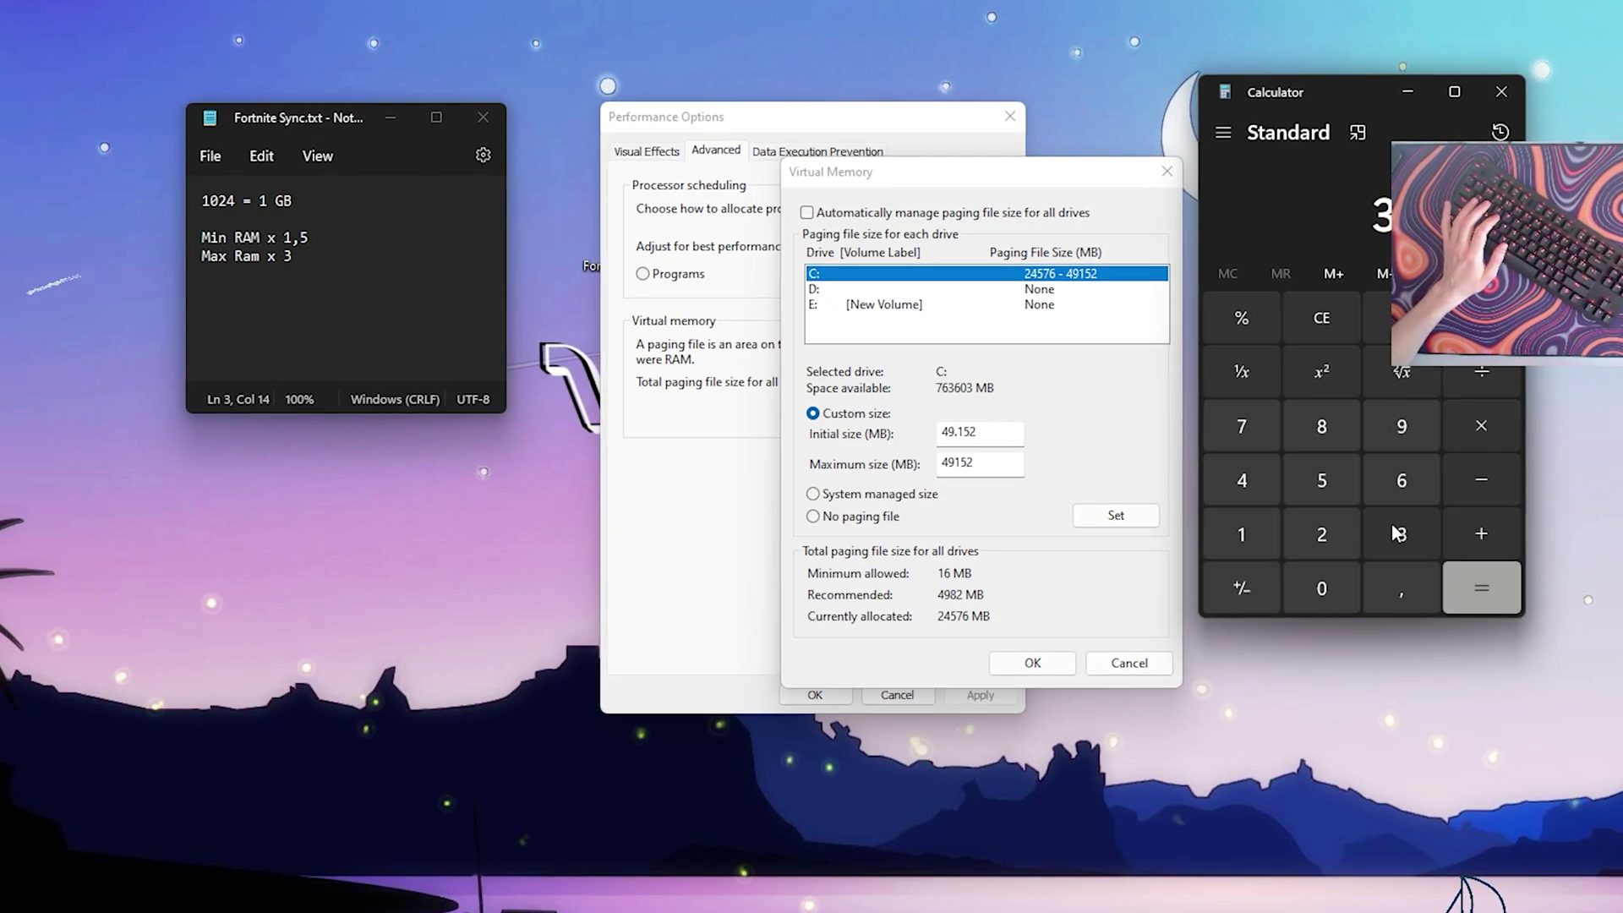
pyautogui.click(1490, 592)
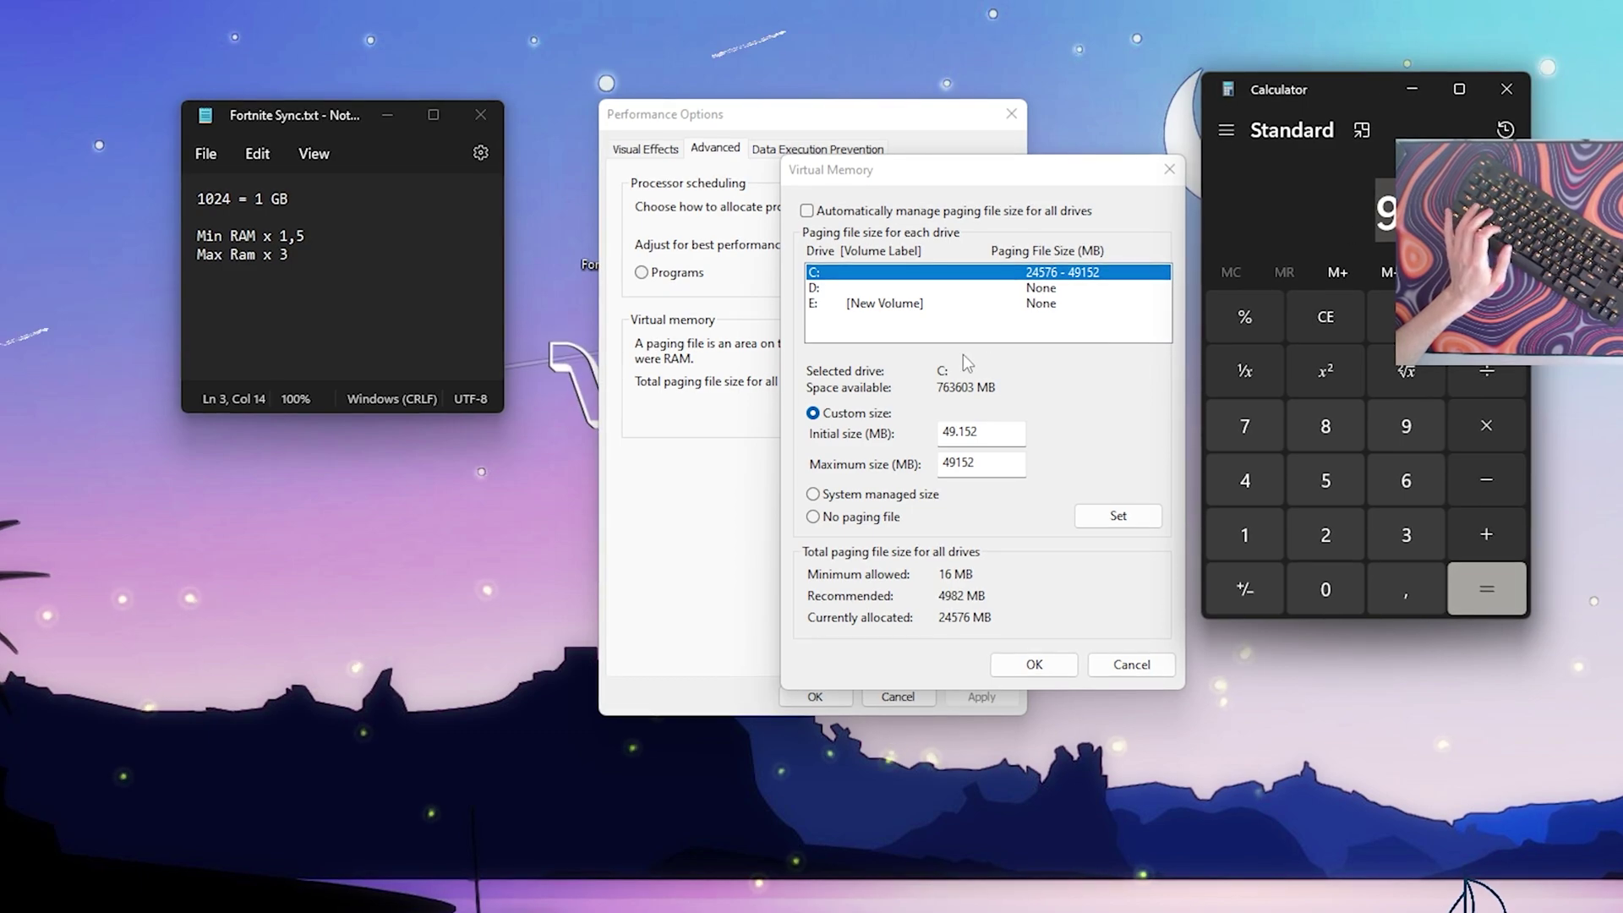
# Step: Set the maximum paging file size to 98304 MB and apply the custom size of 49152 to 98304 MB to drive C
pyautogui.doubleClick(960, 462)
pyautogui.write('98.304')
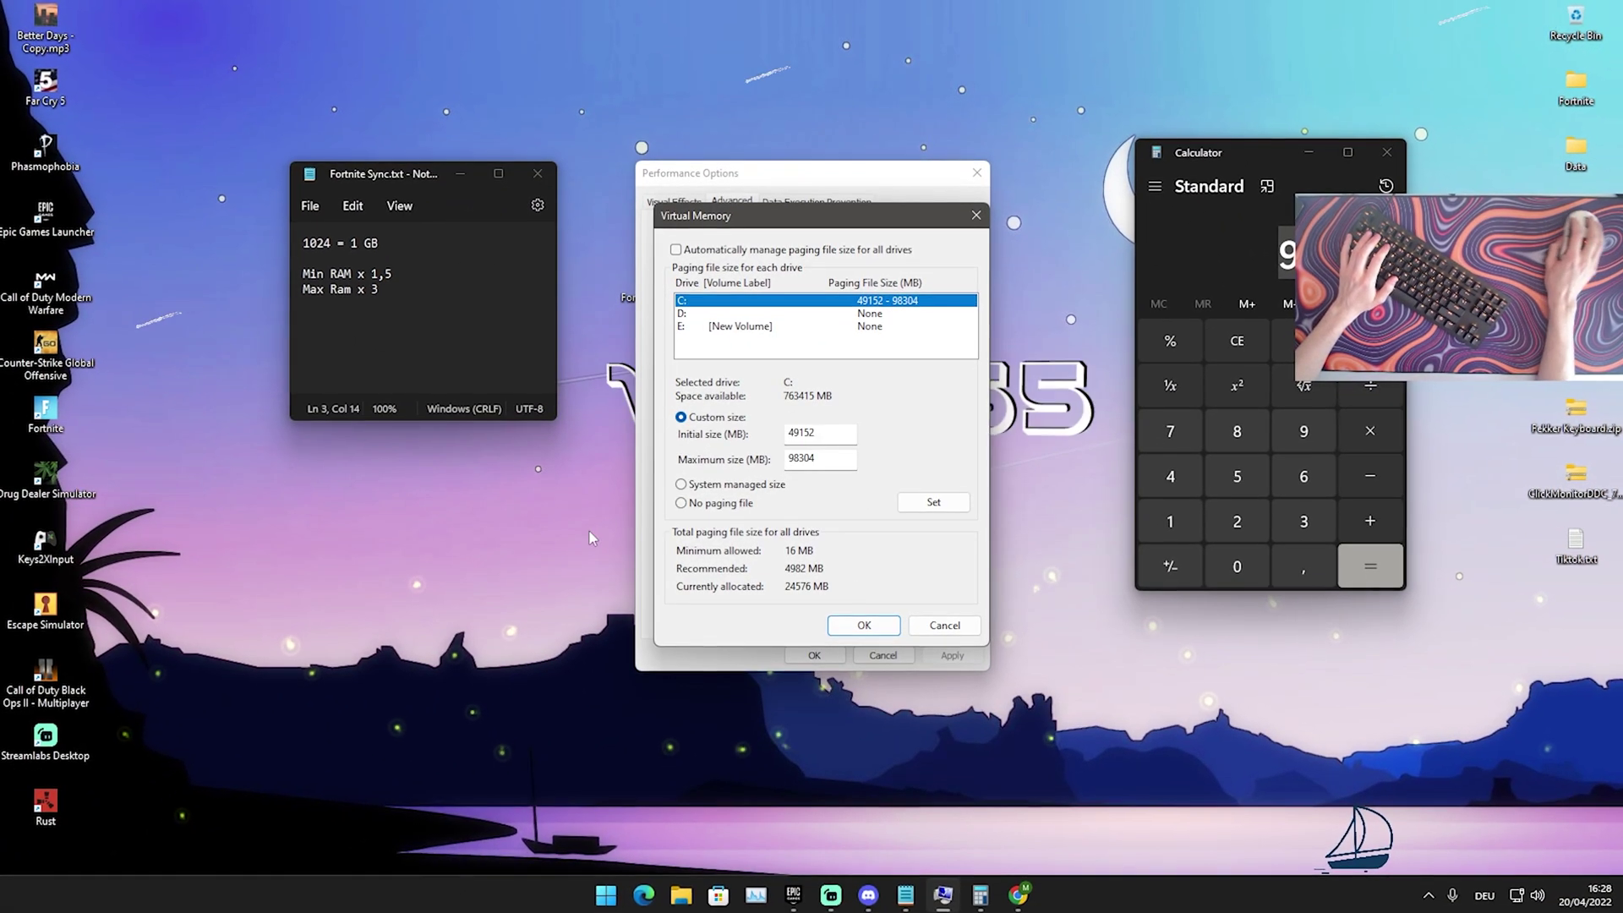
pyautogui.moveTo(820, 436); pyautogui.dragTo(649, 459)
pyautogui.click(936, 504)
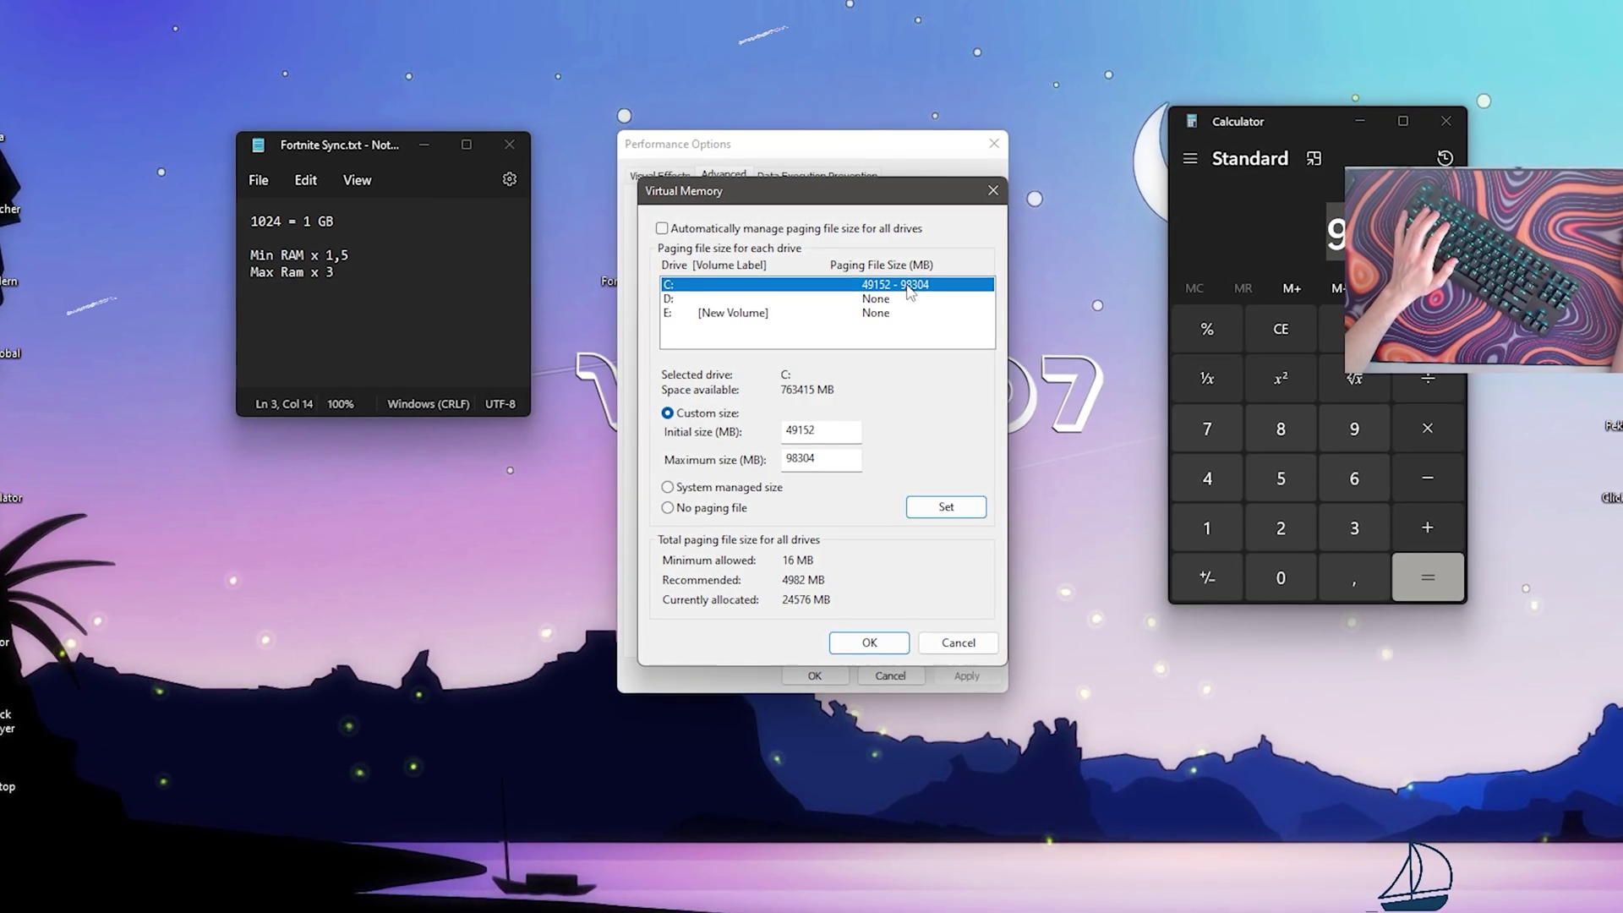
# Step: Confirm the virtual memory settings and close the performance options with the changes accepted
pyautogui.click(871, 646)
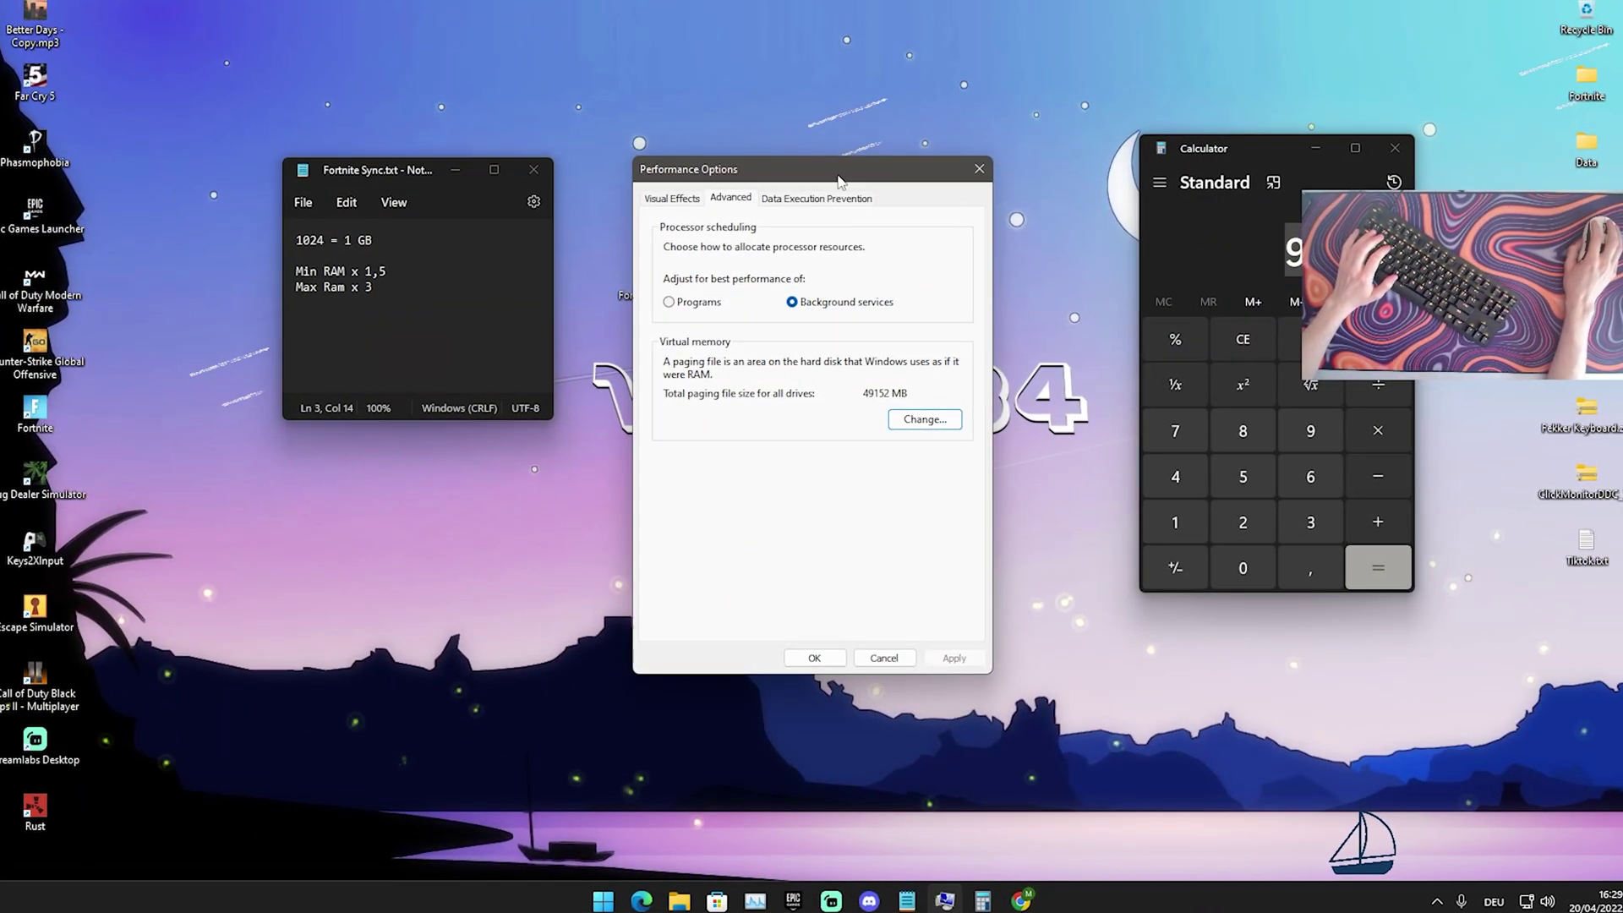
pyautogui.moveTo(845, 281); pyautogui.dragTo(823, 113)
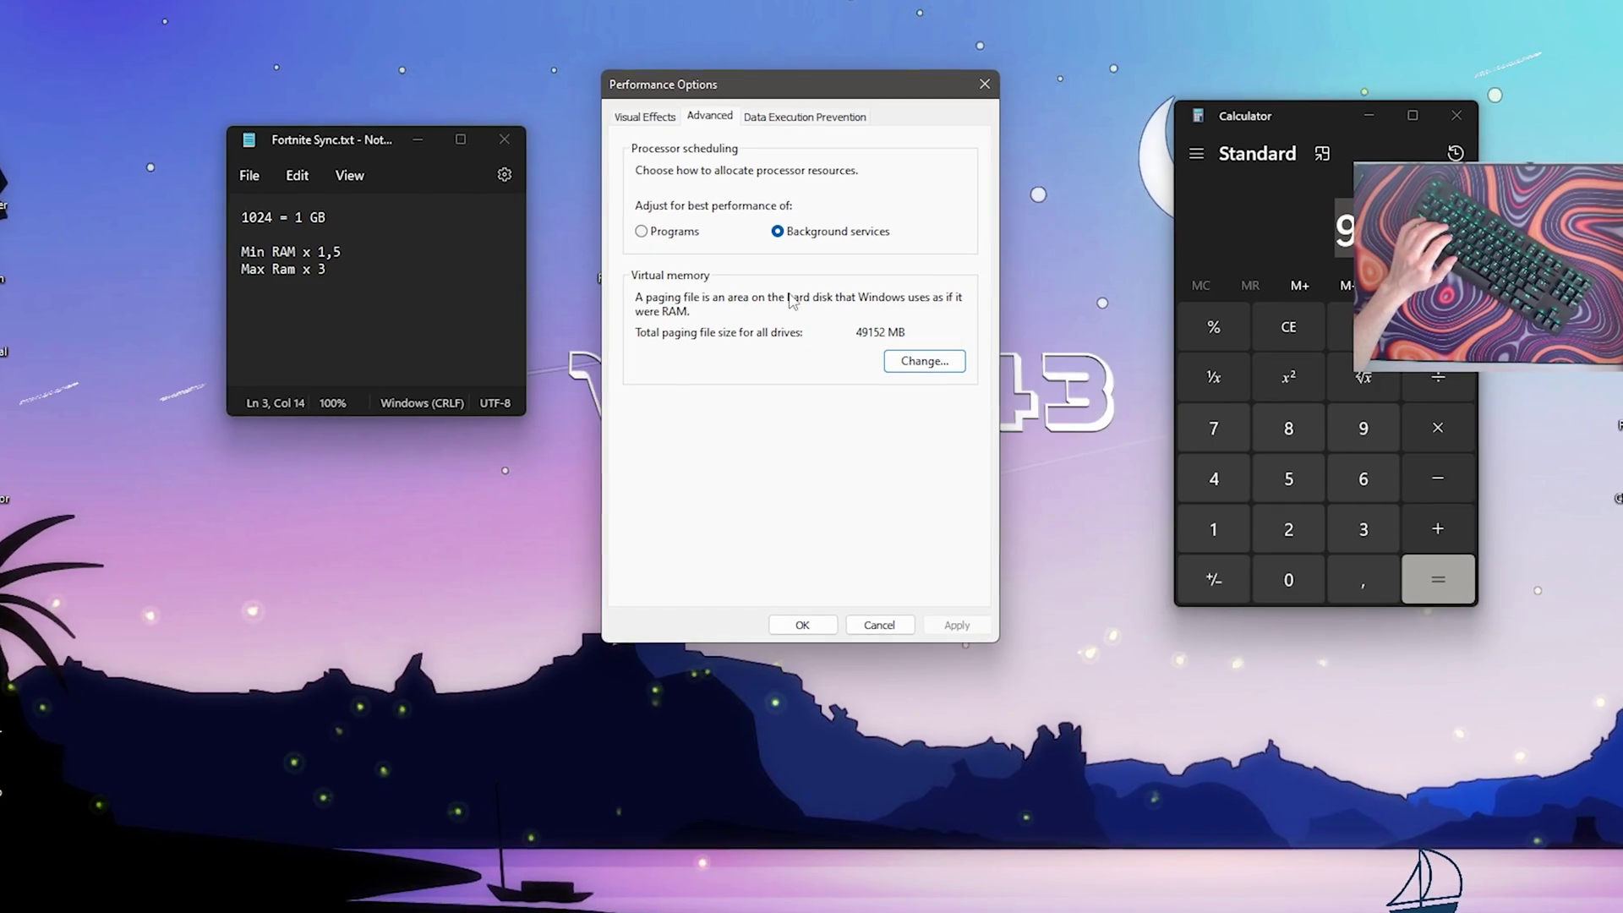
pyautogui.click(905, 363)
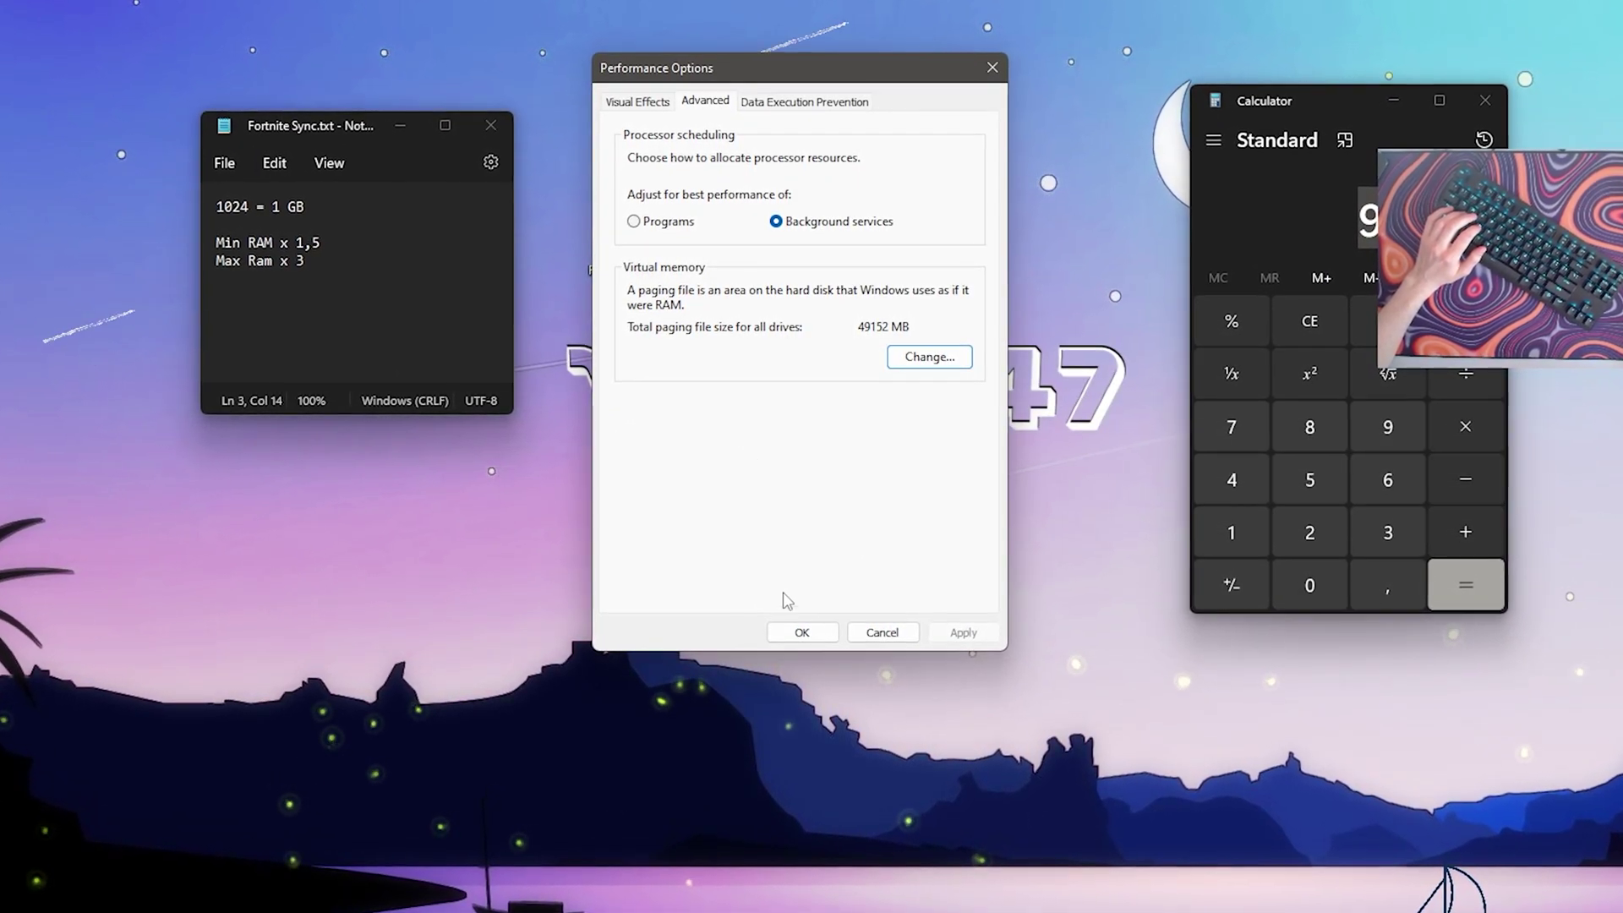
pyautogui.click(799, 633)
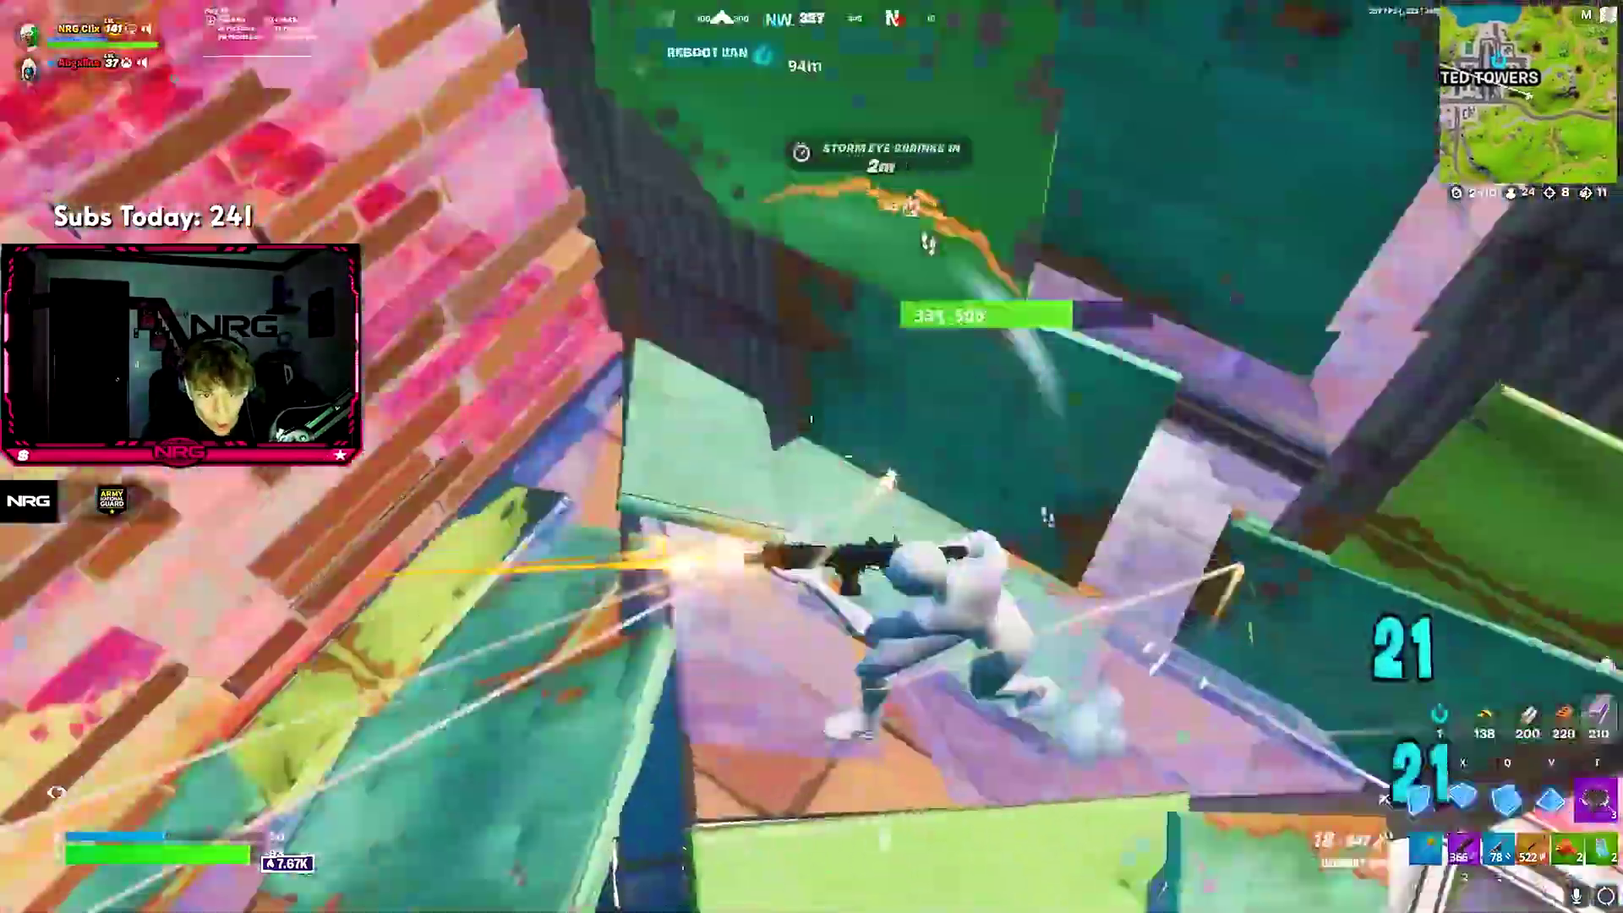
pyautogui.click(812, 457)
pyautogui.press('2')
pyautogui.click(812, 457)
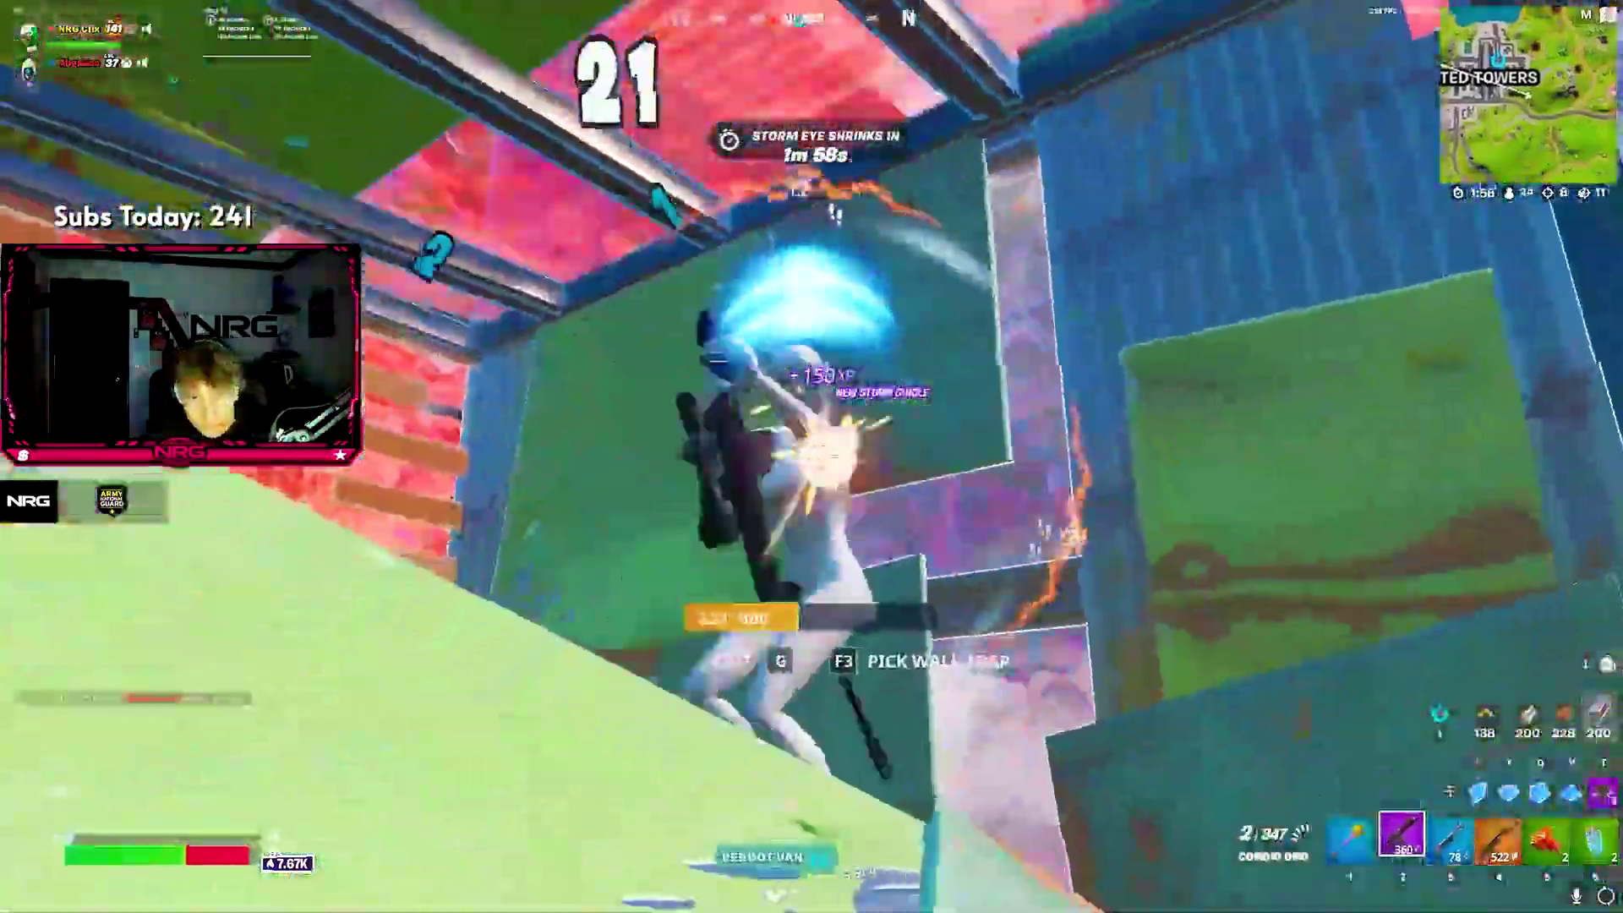
pyautogui.press('v')
pyautogui.click(812, 456)
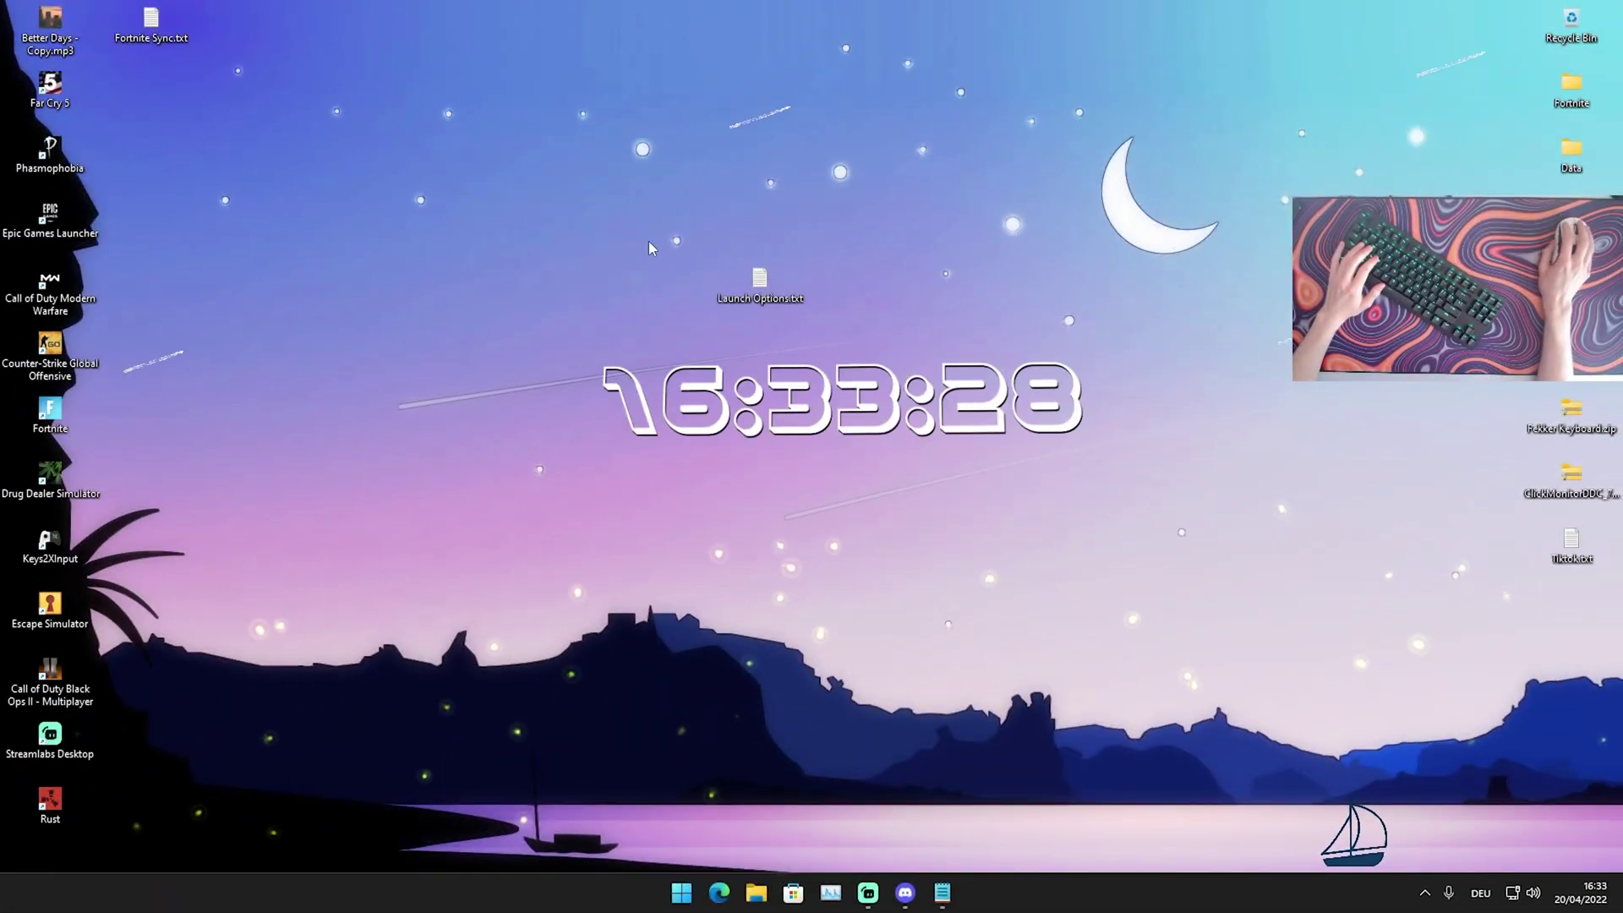
# Step: Switch to the Epic Games Launcher and open its settings from the account profile
pyautogui.doubleClick(50, 214)
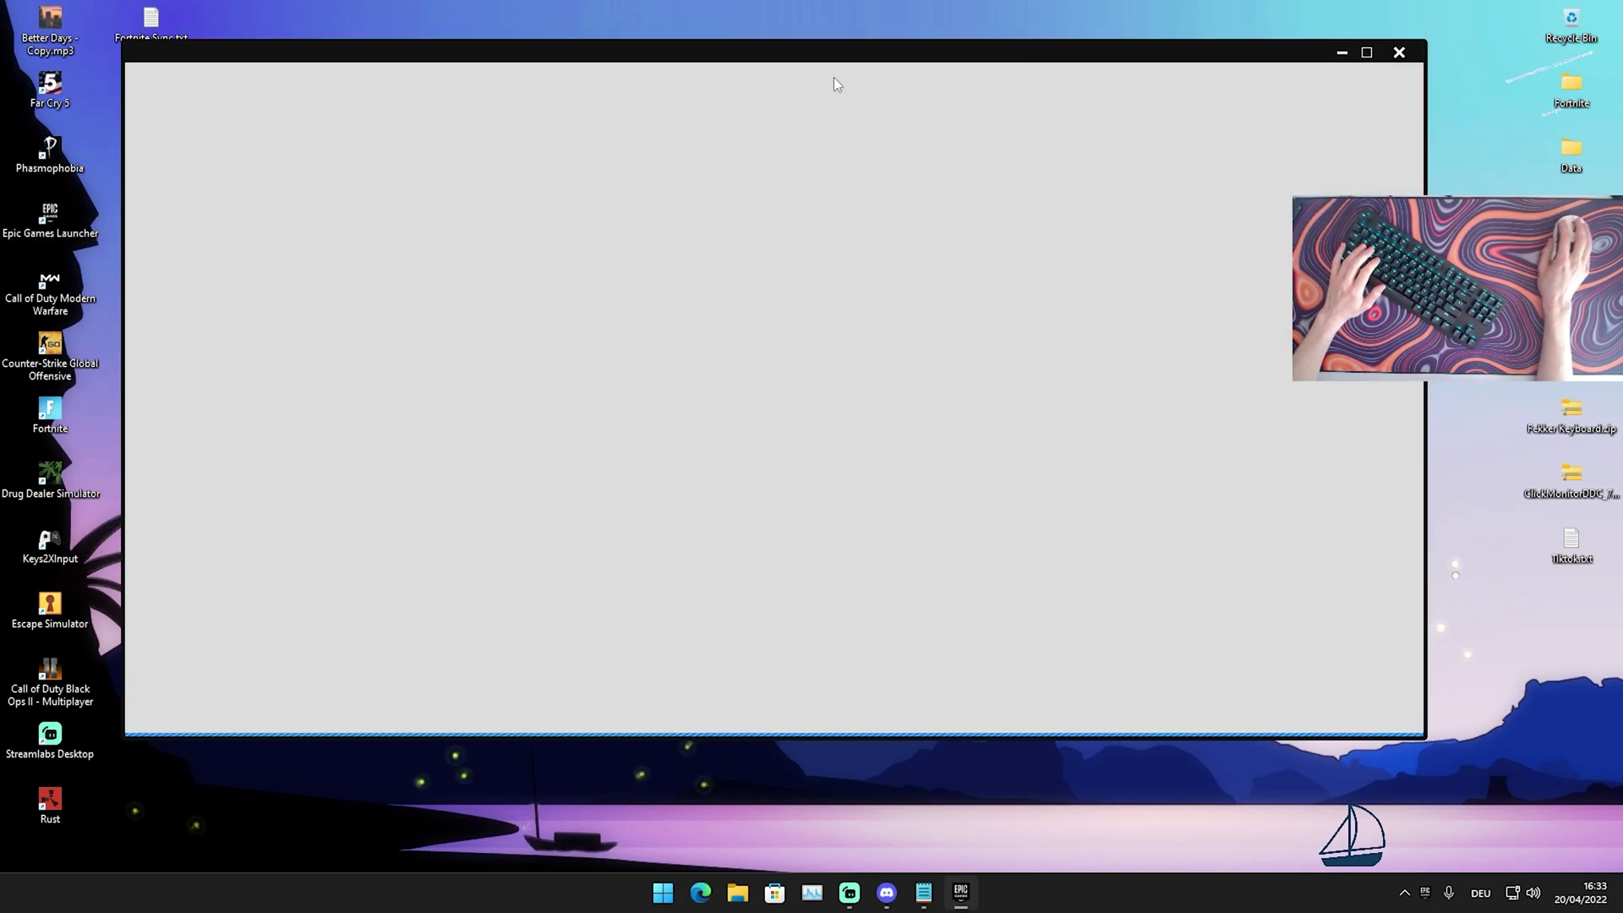
pyautogui.moveTo(824, 58); pyautogui.dragTo(885, 93)
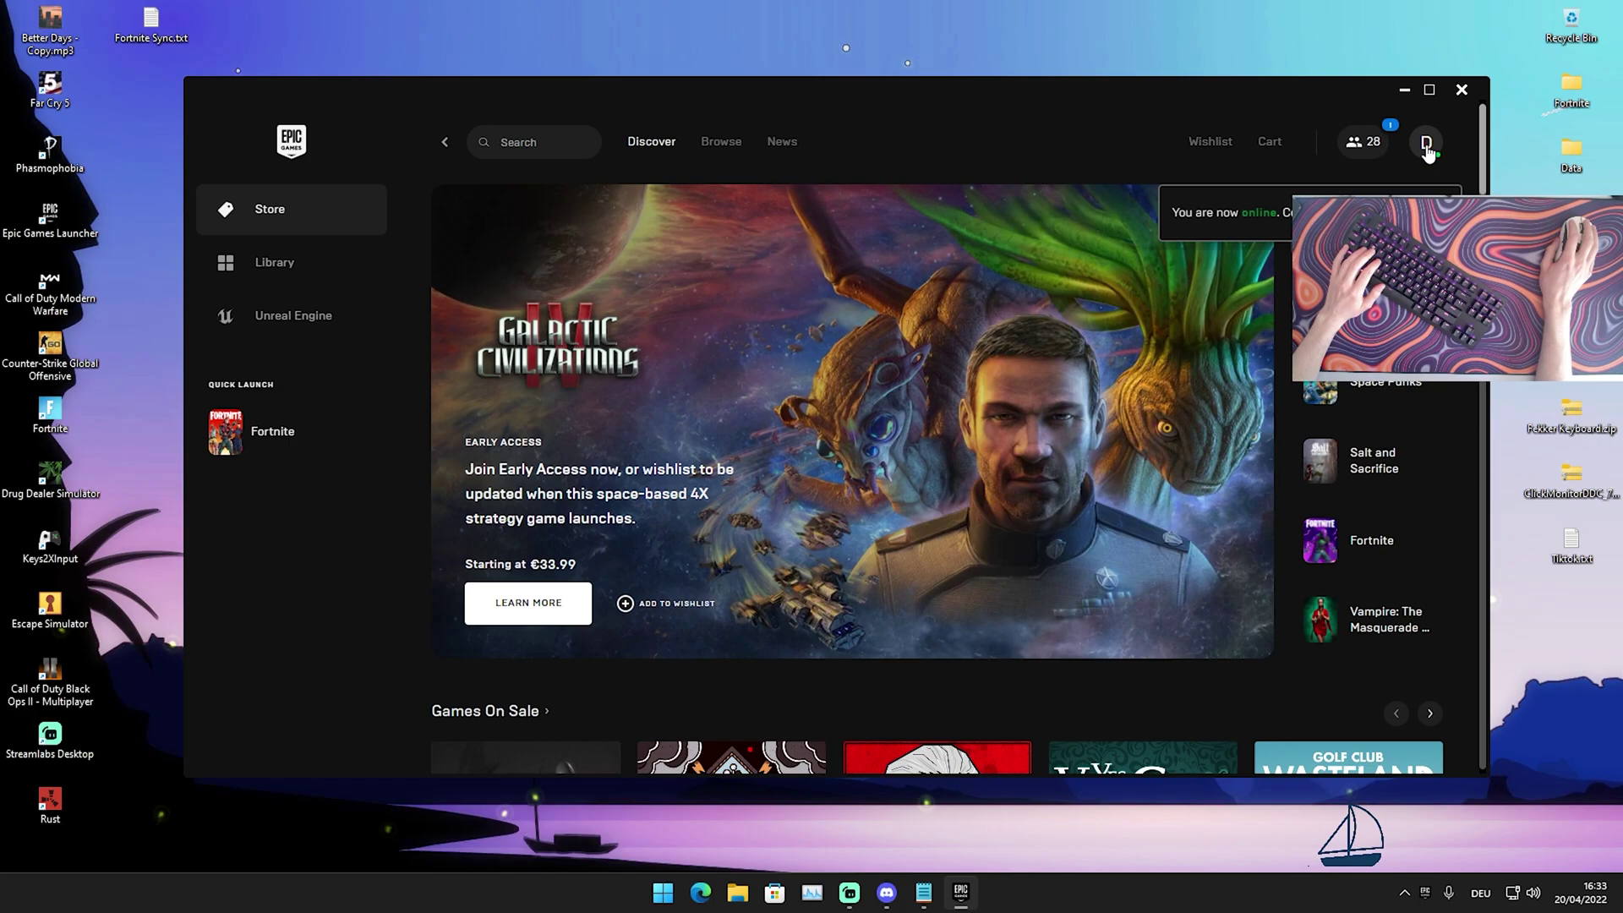
pyautogui.click(1427, 145)
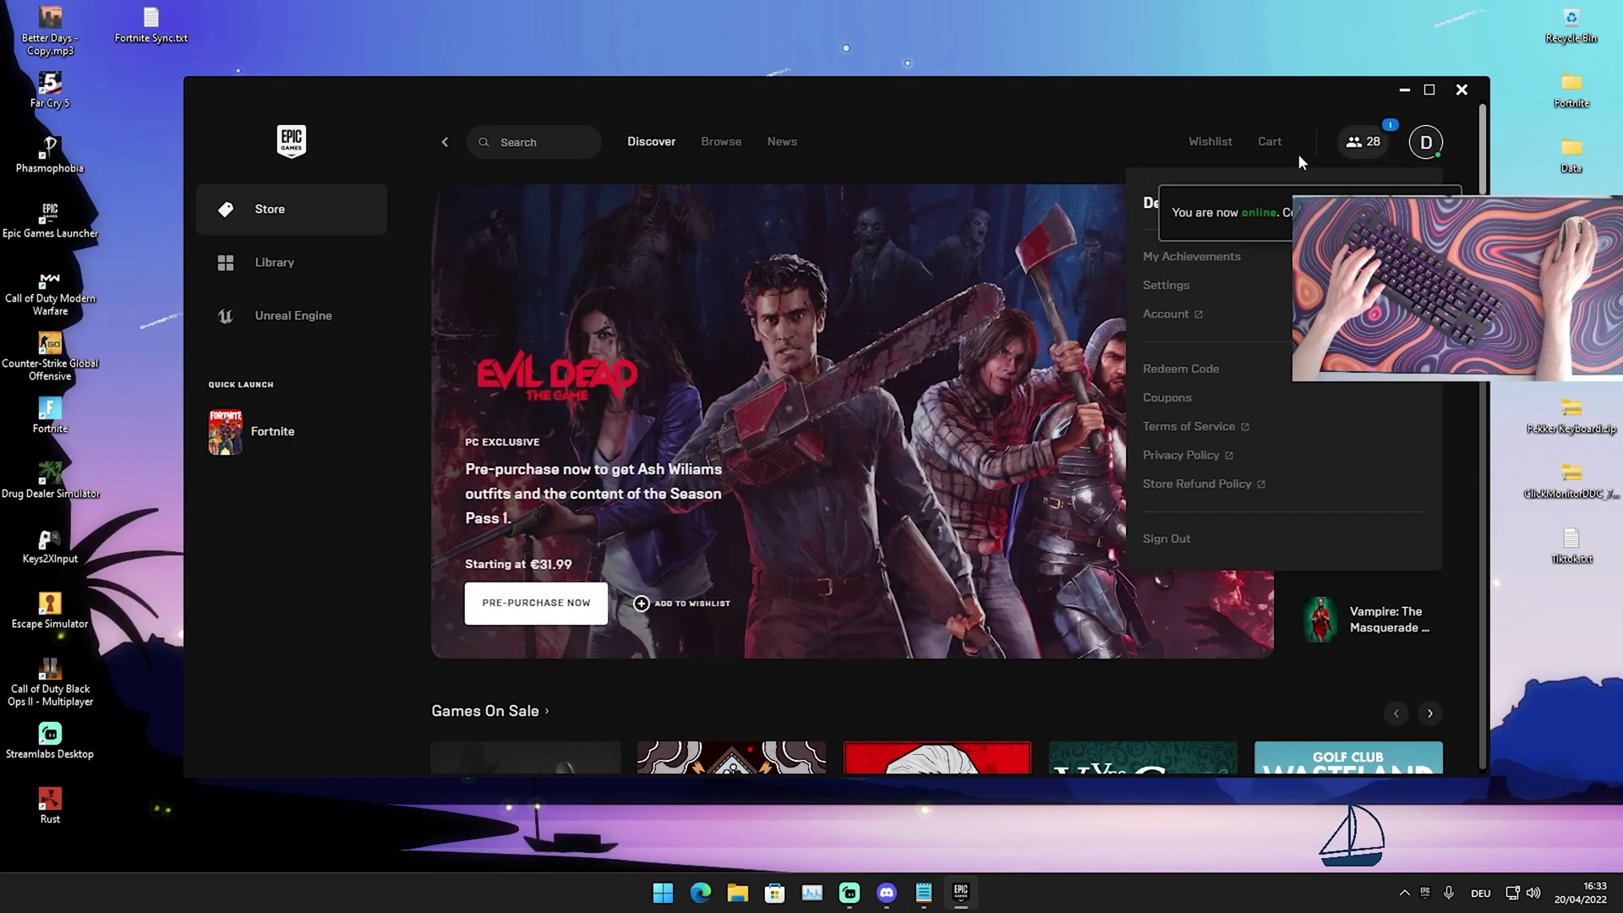
pyautogui.click(1165, 287)
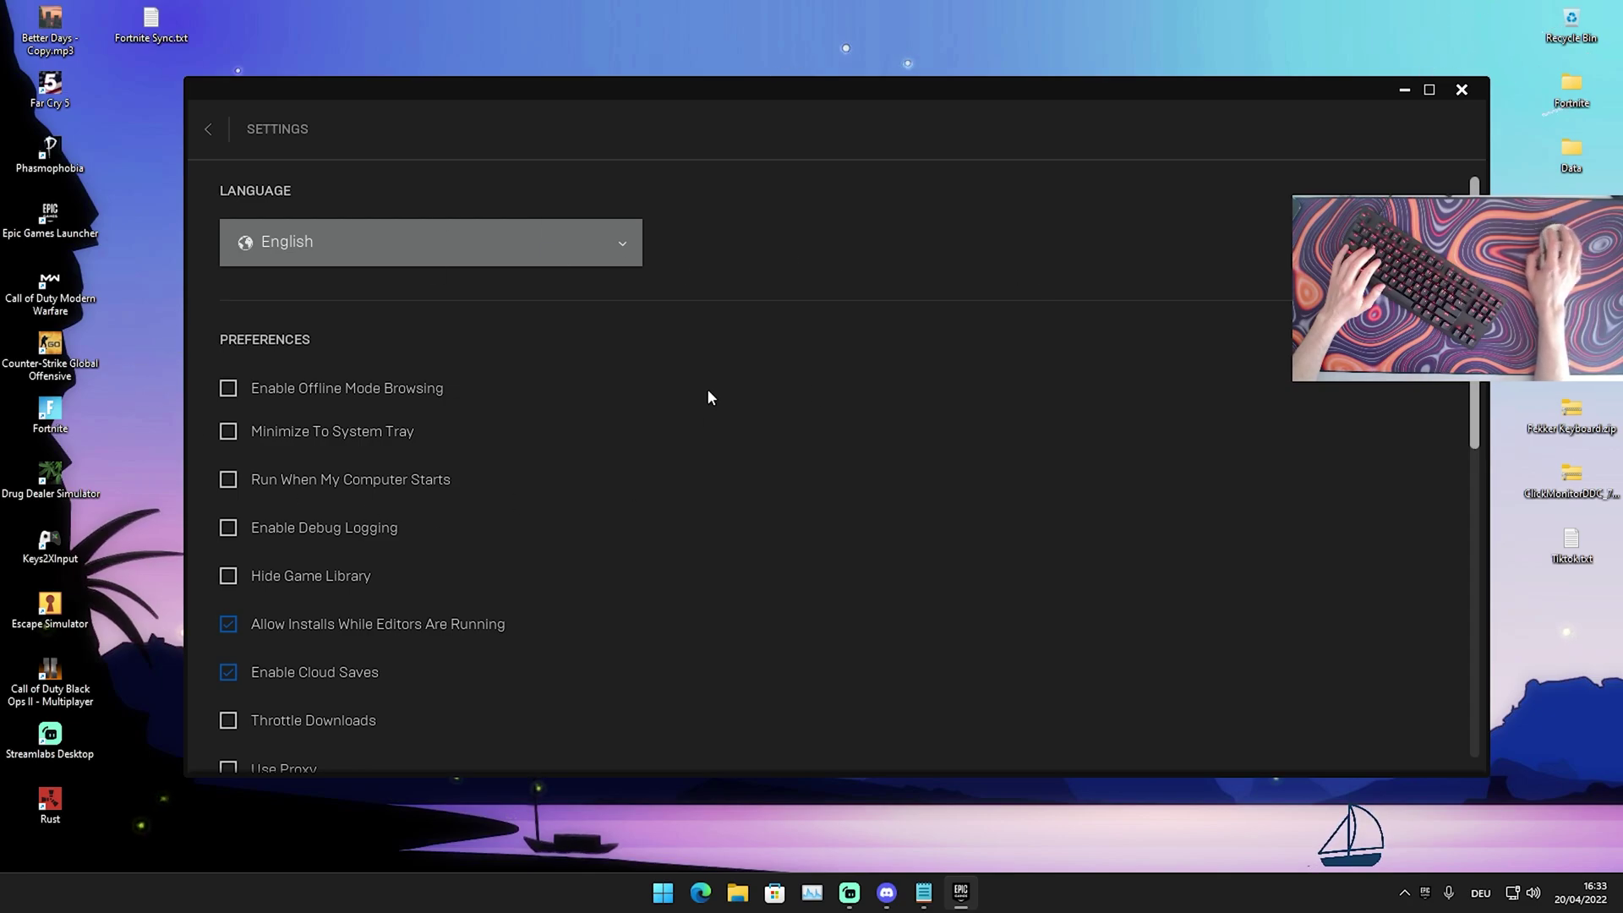
# Step: Expand Fortnite's options among the managed games and enable Additional Command Line Arguments for it
pyautogui.scroll(-3, 663, 365)
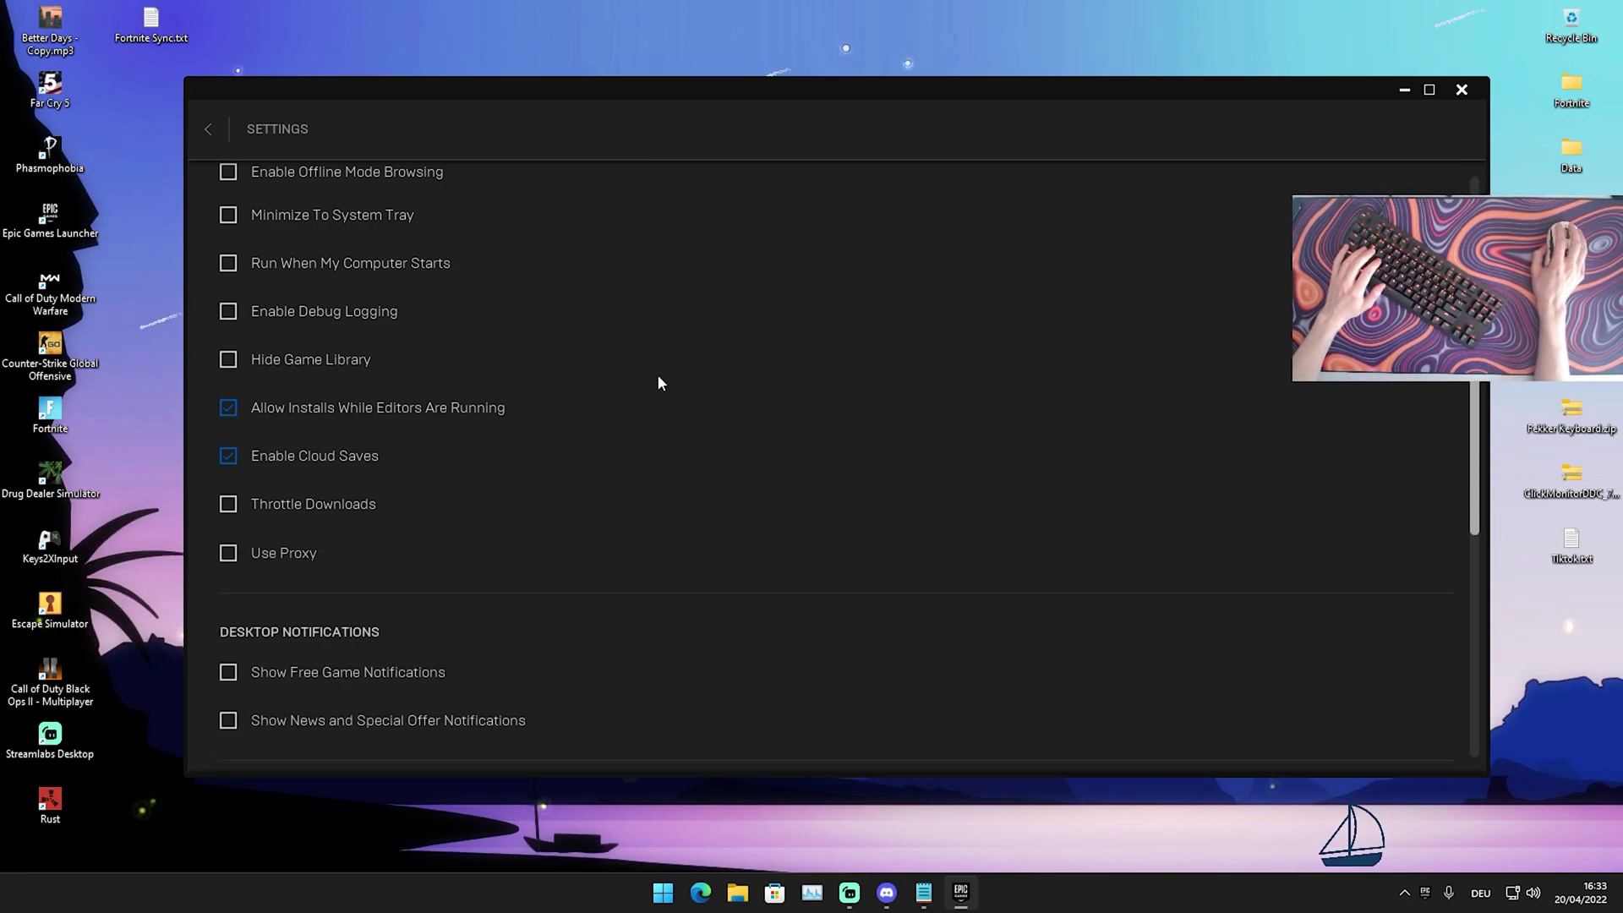
pyautogui.scroll(-7, 657, 374)
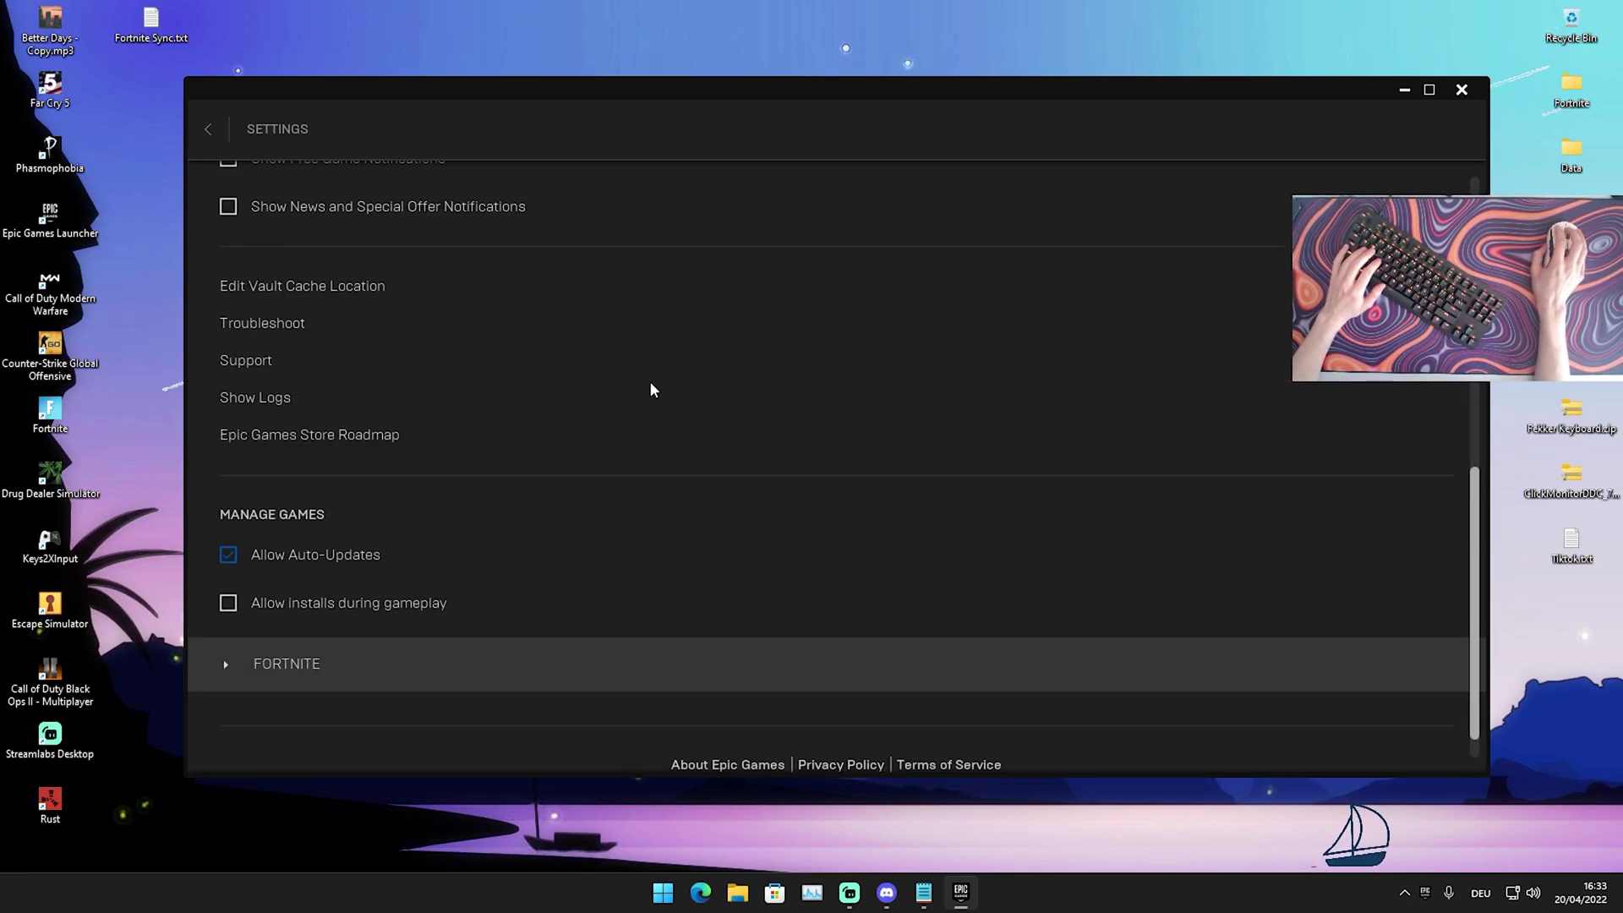
pyautogui.scroll(-1, 651, 383)
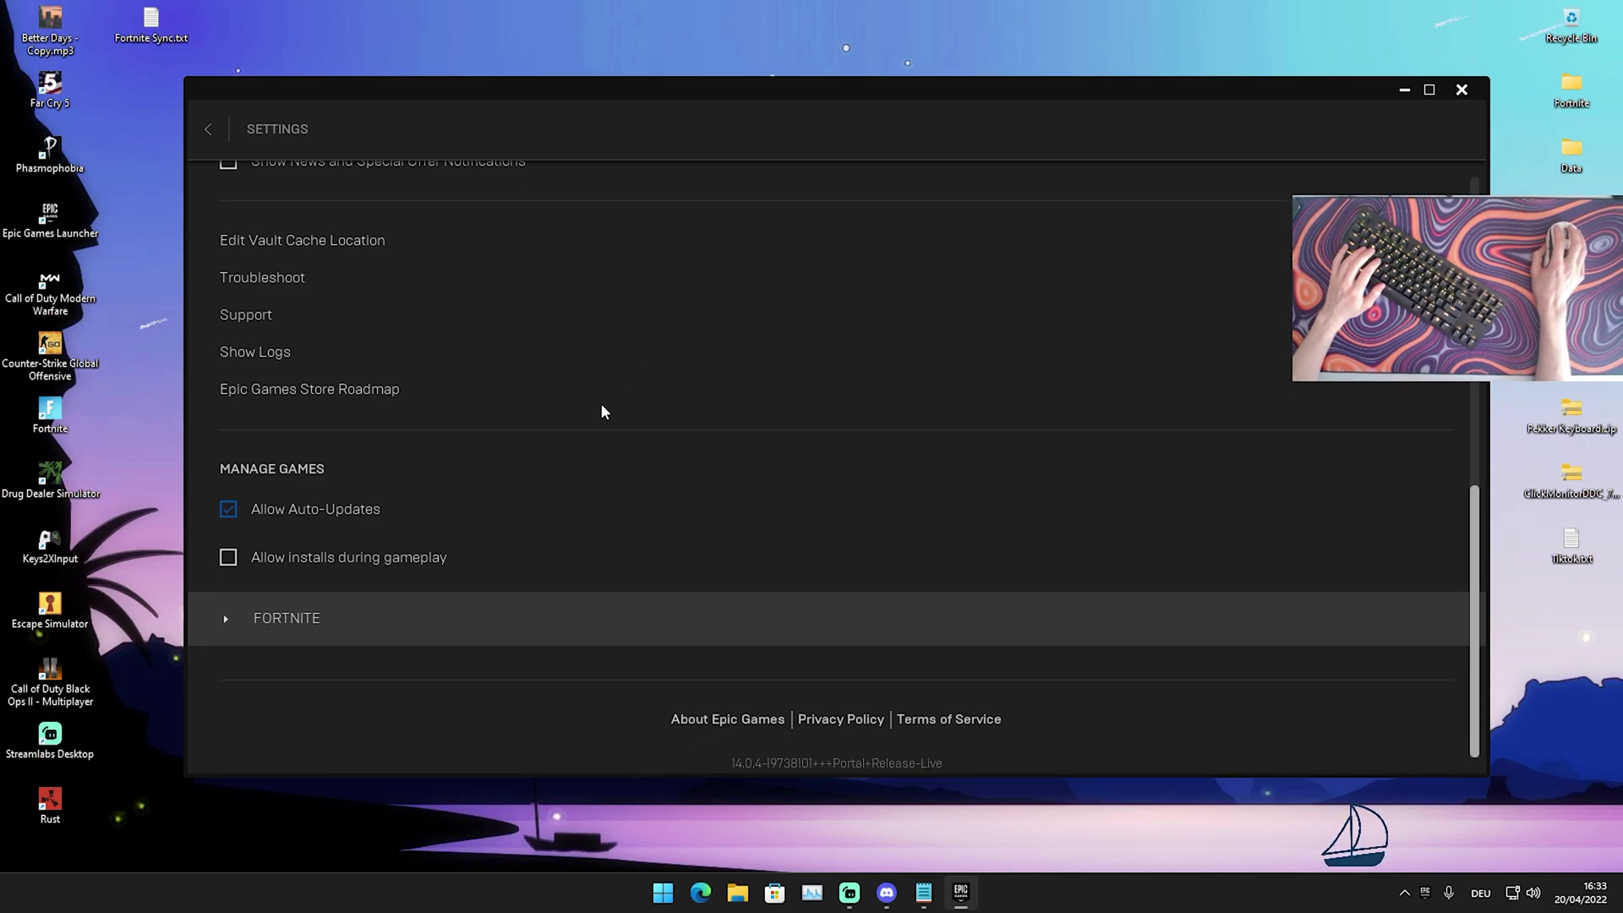
pyautogui.click(227, 624)
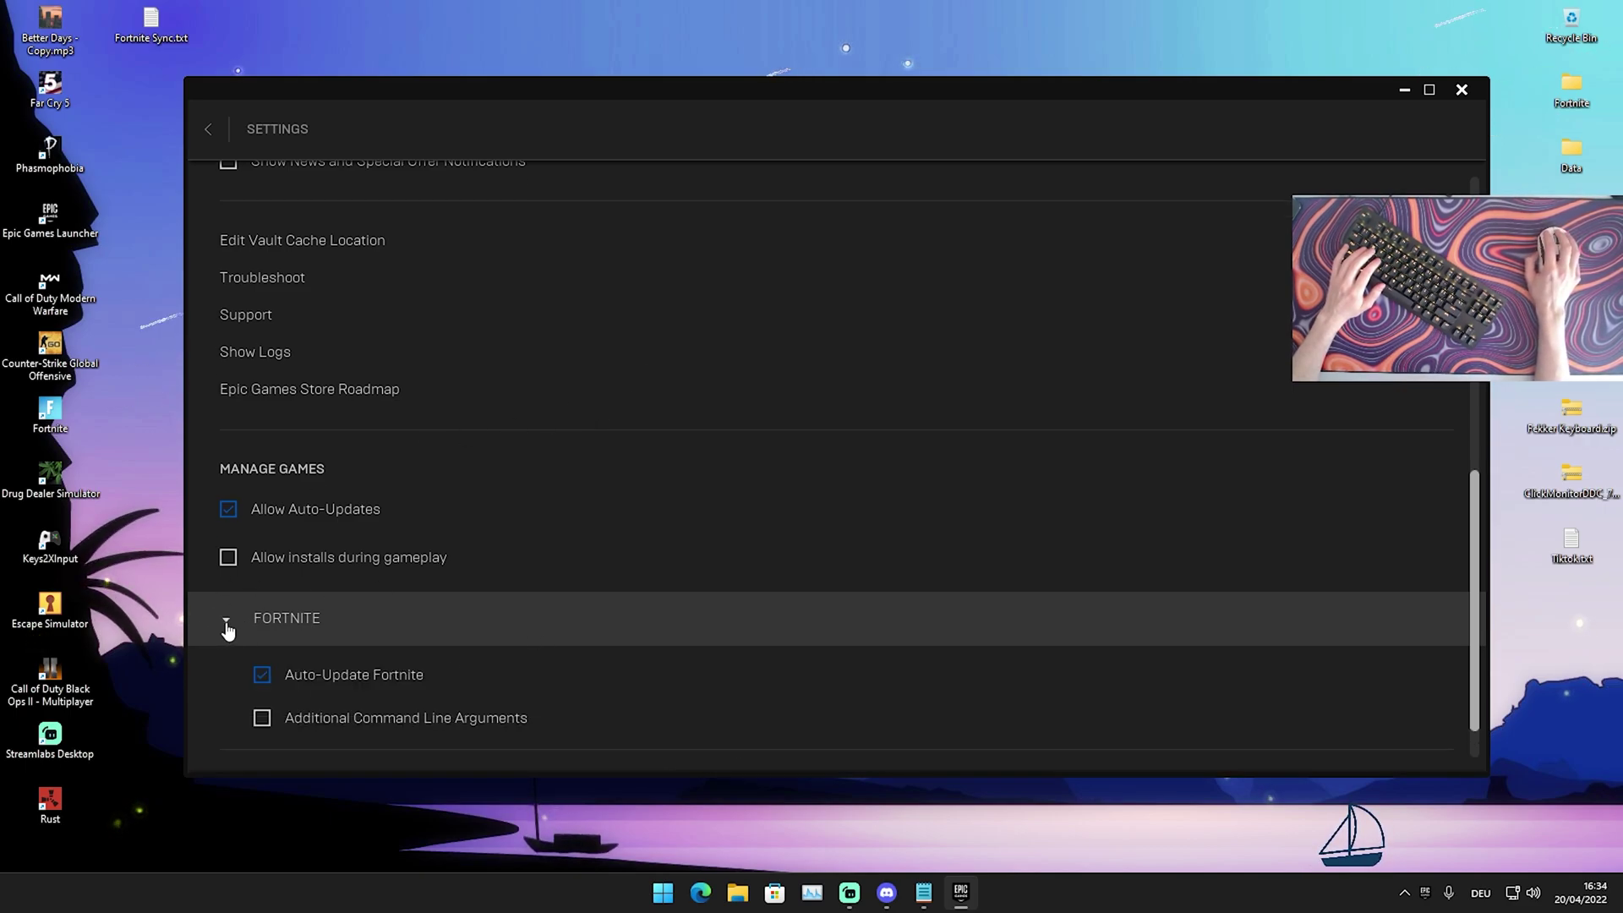
pyautogui.scroll(-1, 227, 630)
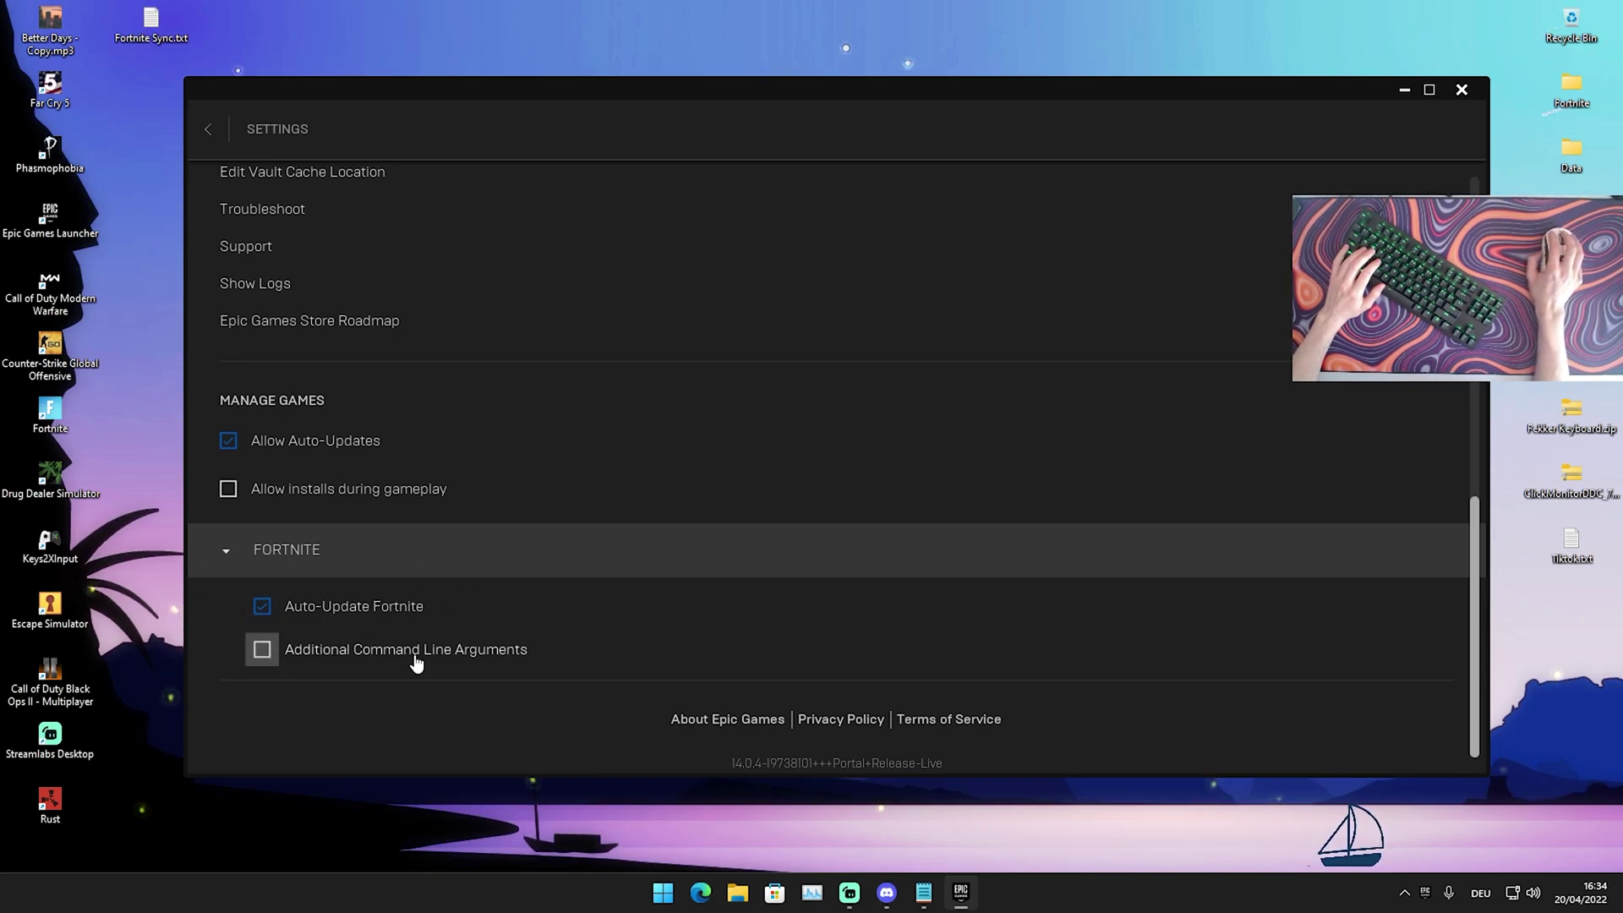
pyautogui.click(262, 650)
pyautogui.scroll(-1, 578, 571)
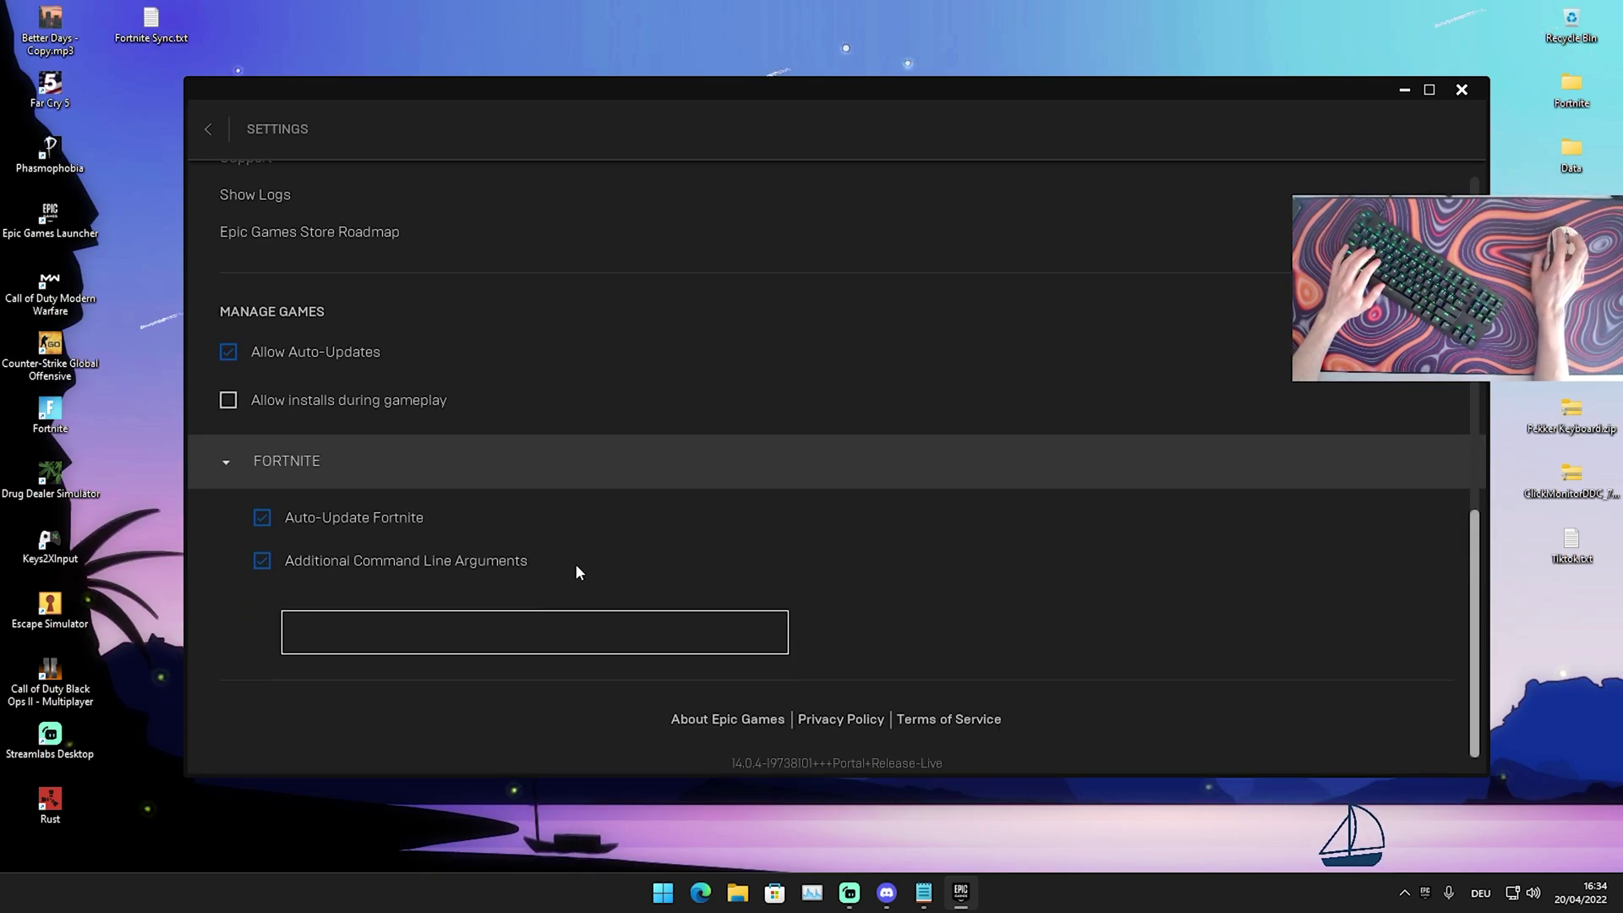
pyautogui.write('-lanplay')
pyautogui.press('BackSpace')
pyautogui.press('BackSpace')
pyautogui.press('BackSpace')
pyautogui.press('BackSpace')
pyautogui.press('BackSpace')
pyautogui.press('BackSpace')
pyautogui.press('BackSpace')
pyautogui.press('BackSpace')
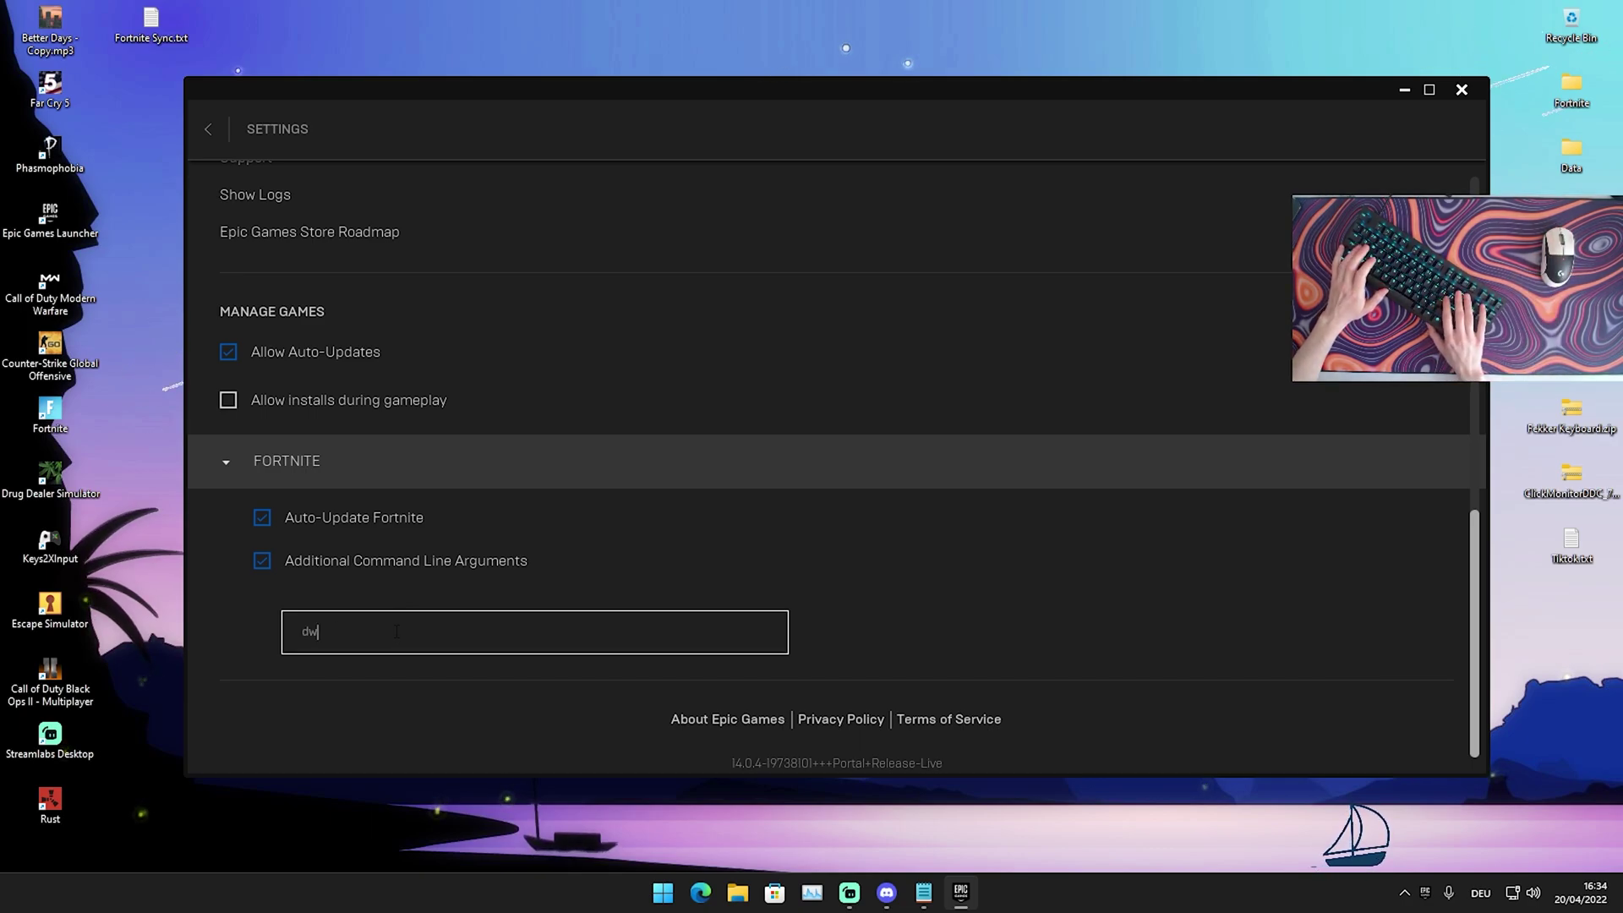
# Step: Copy -USEALLAVAILABLECORES from Launch Options.txt in Notepad into Fortnite's command line arguments in the Epic Games Launcher
pyautogui.moveTo(693, 88); pyautogui.dragTo(690, 101)
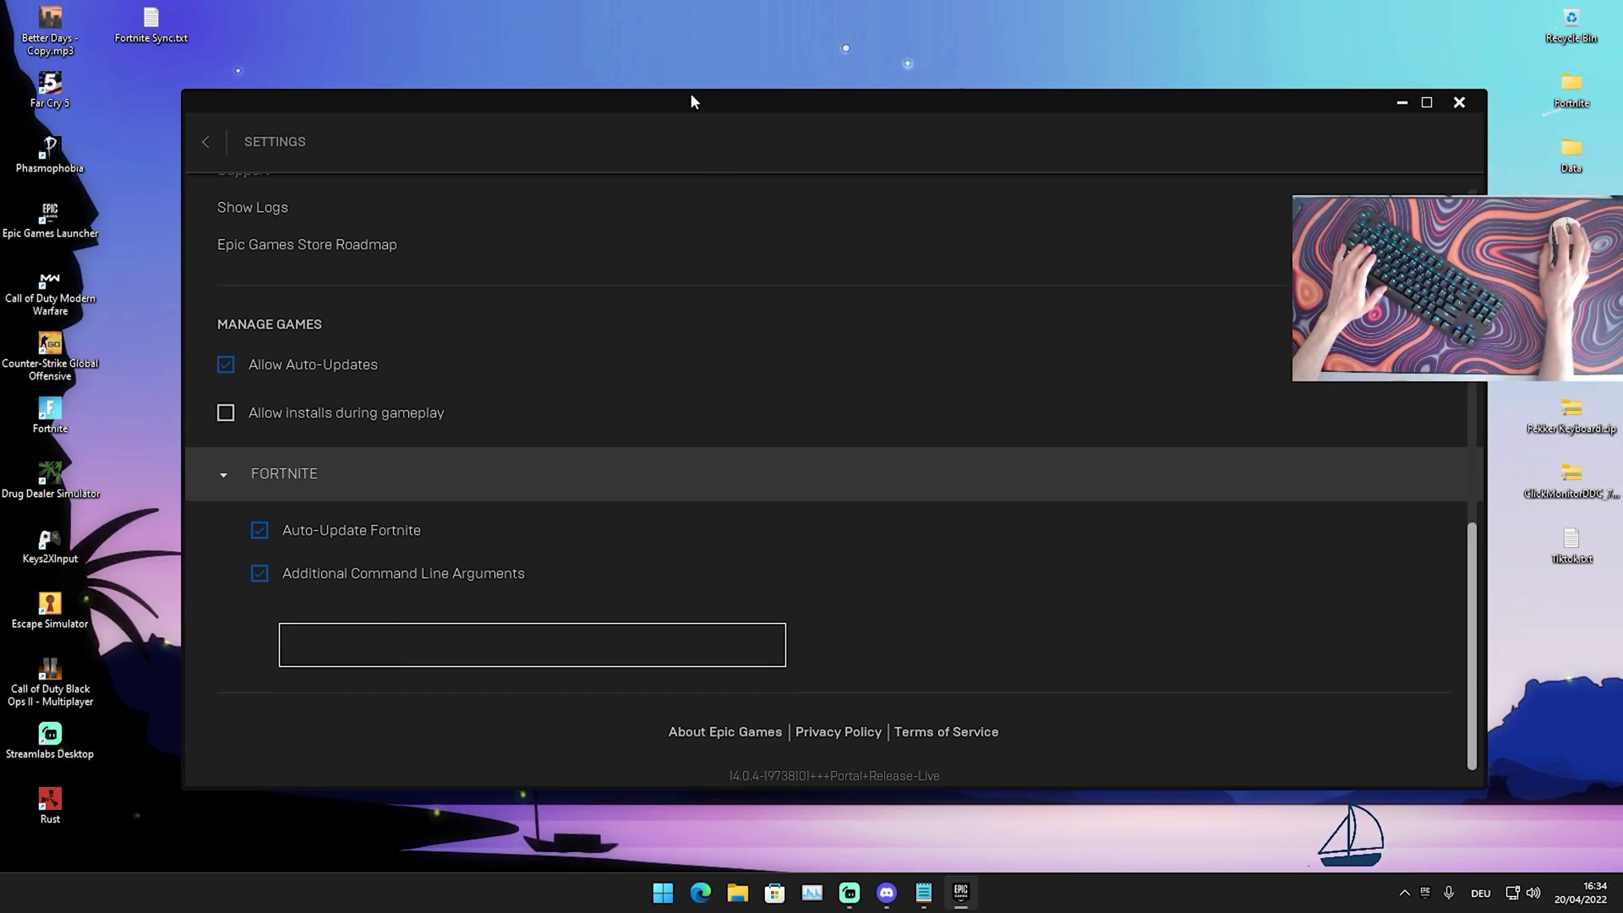
pyautogui.click(924, 892)
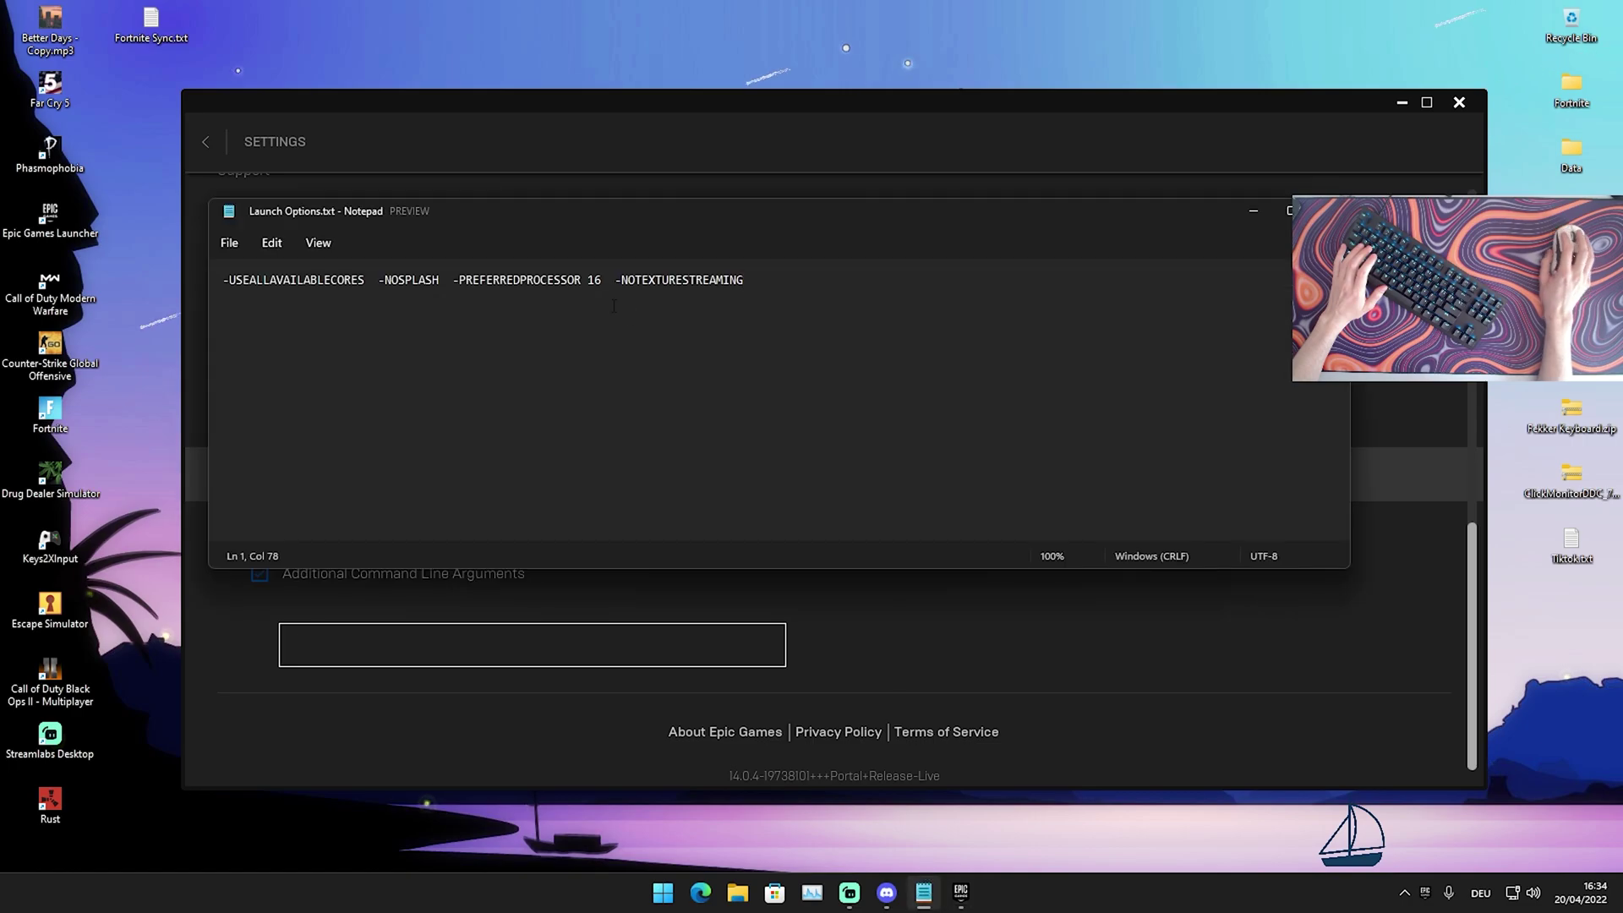
pyautogui.moveTo(550, 216); pyautogui.dragTo(761, 303)
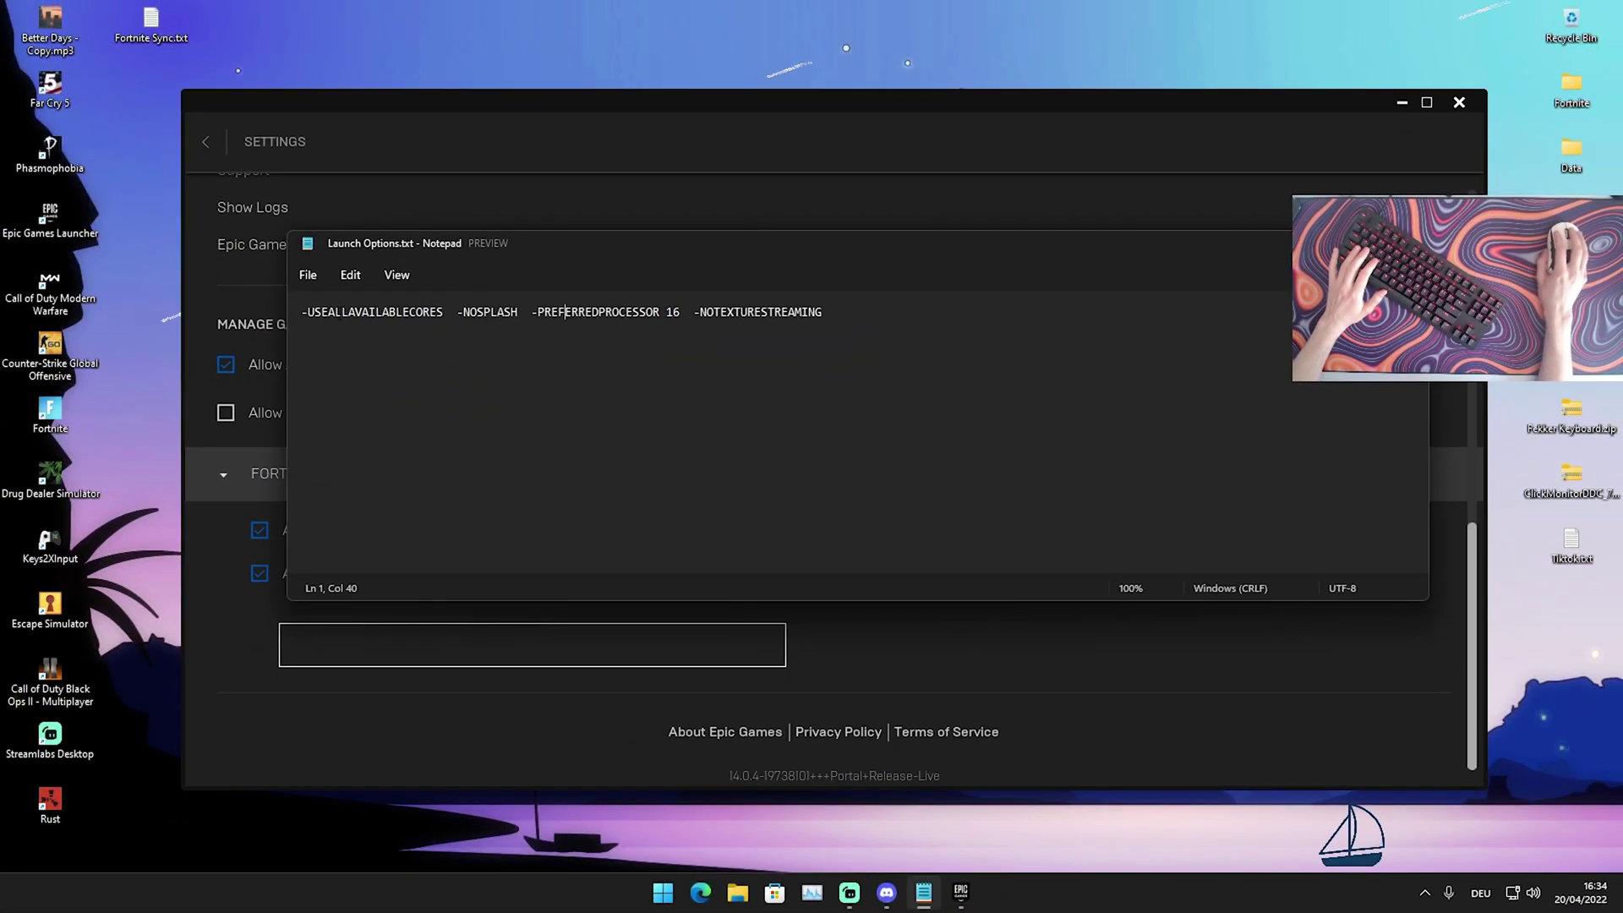
pyautogui.moveTo(342, 312); pyautogui.dragTo(441, 312)
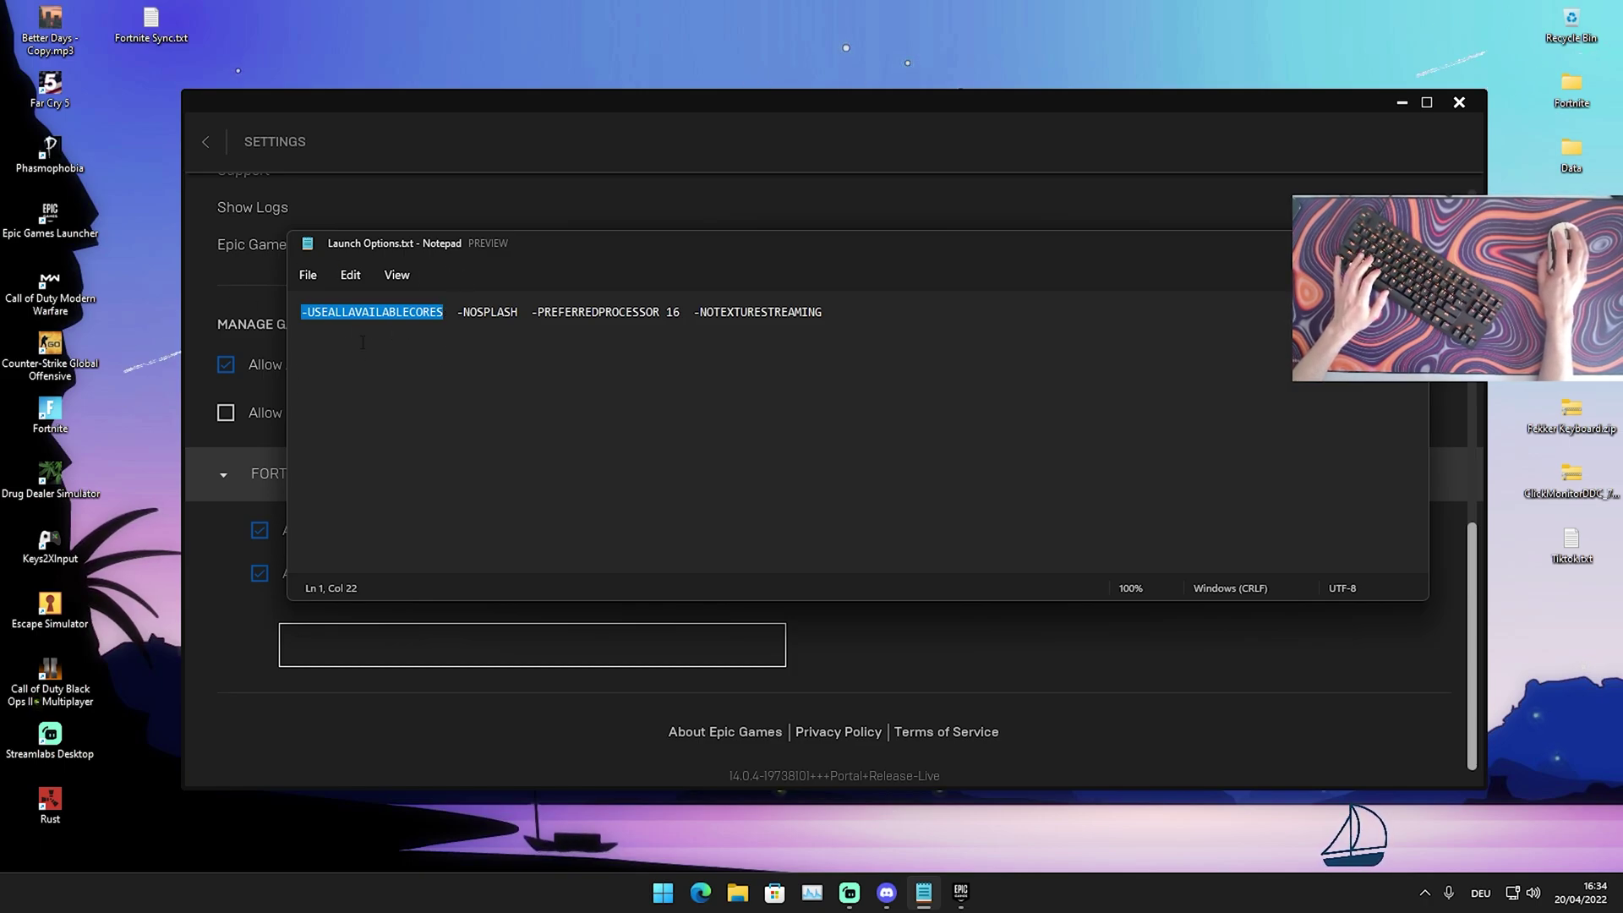
pyautogui.click(362, 646)
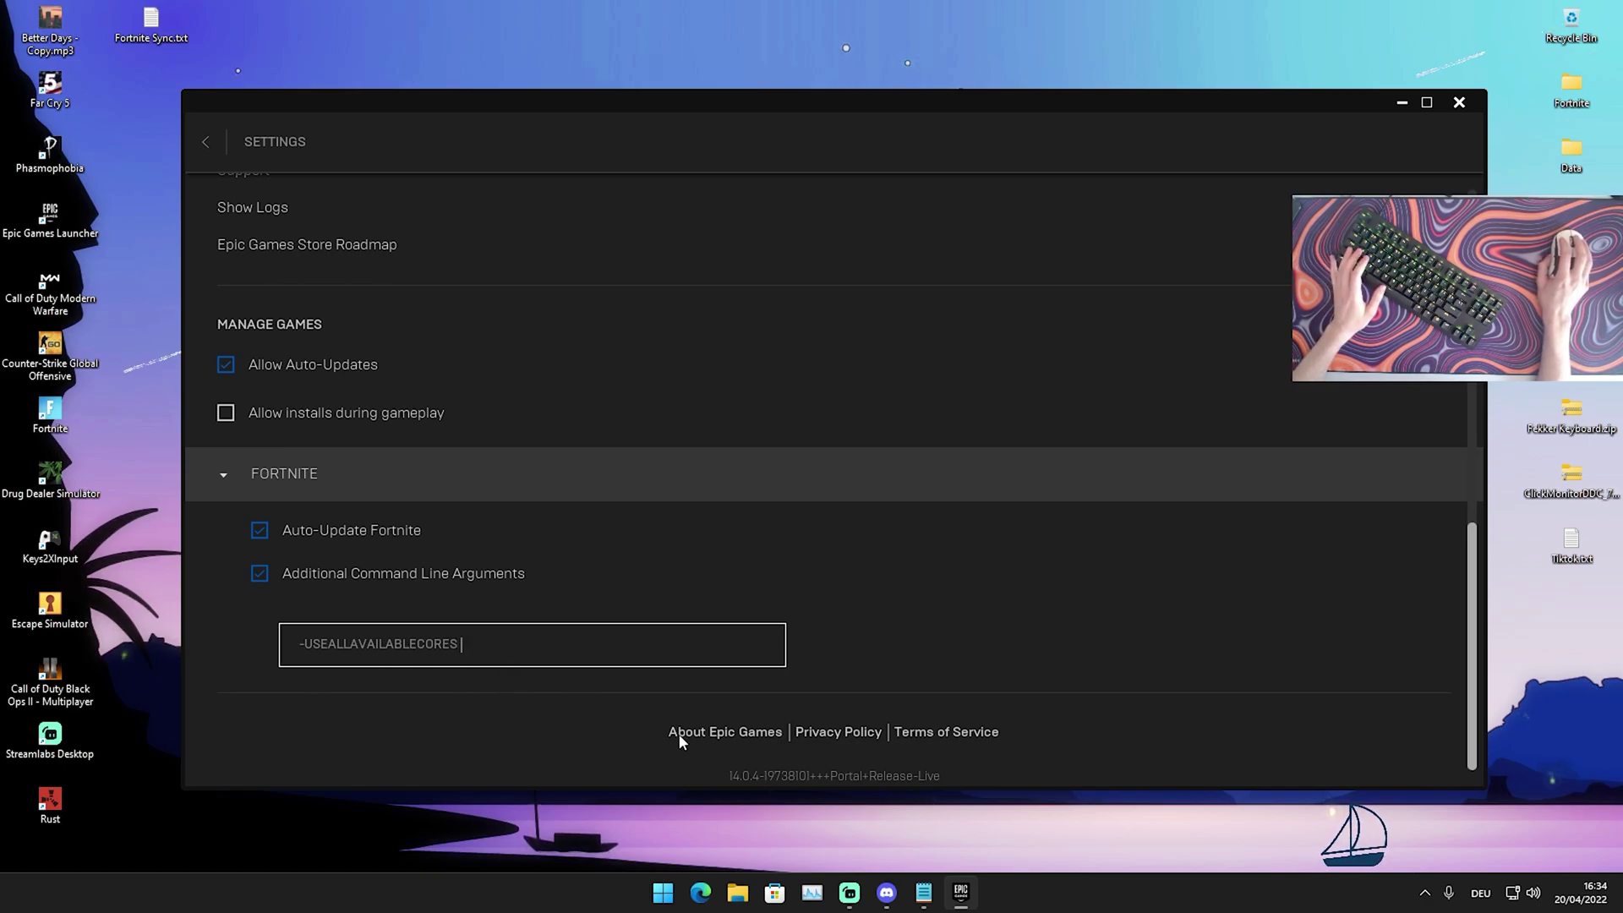
# Step: Append -NOSPLASH from the Launch Options notes to Fortnite's command line arguments
pyautogui.click(926, 888)
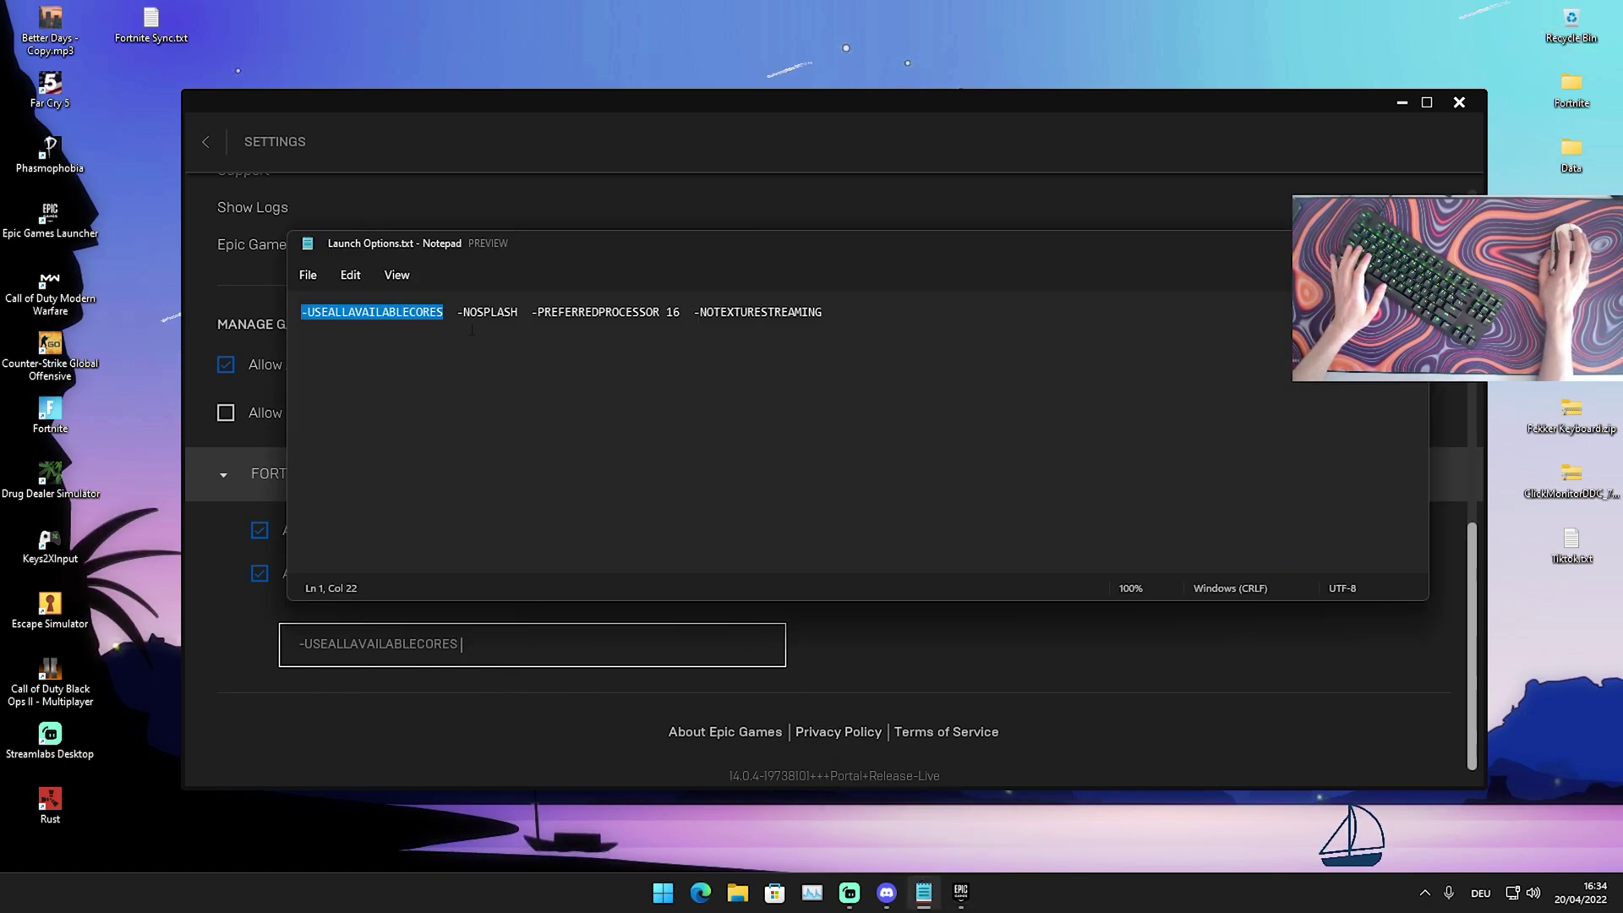
pyautogui.moveTo(457, 312); pyautogui.dragTo(497, 312)
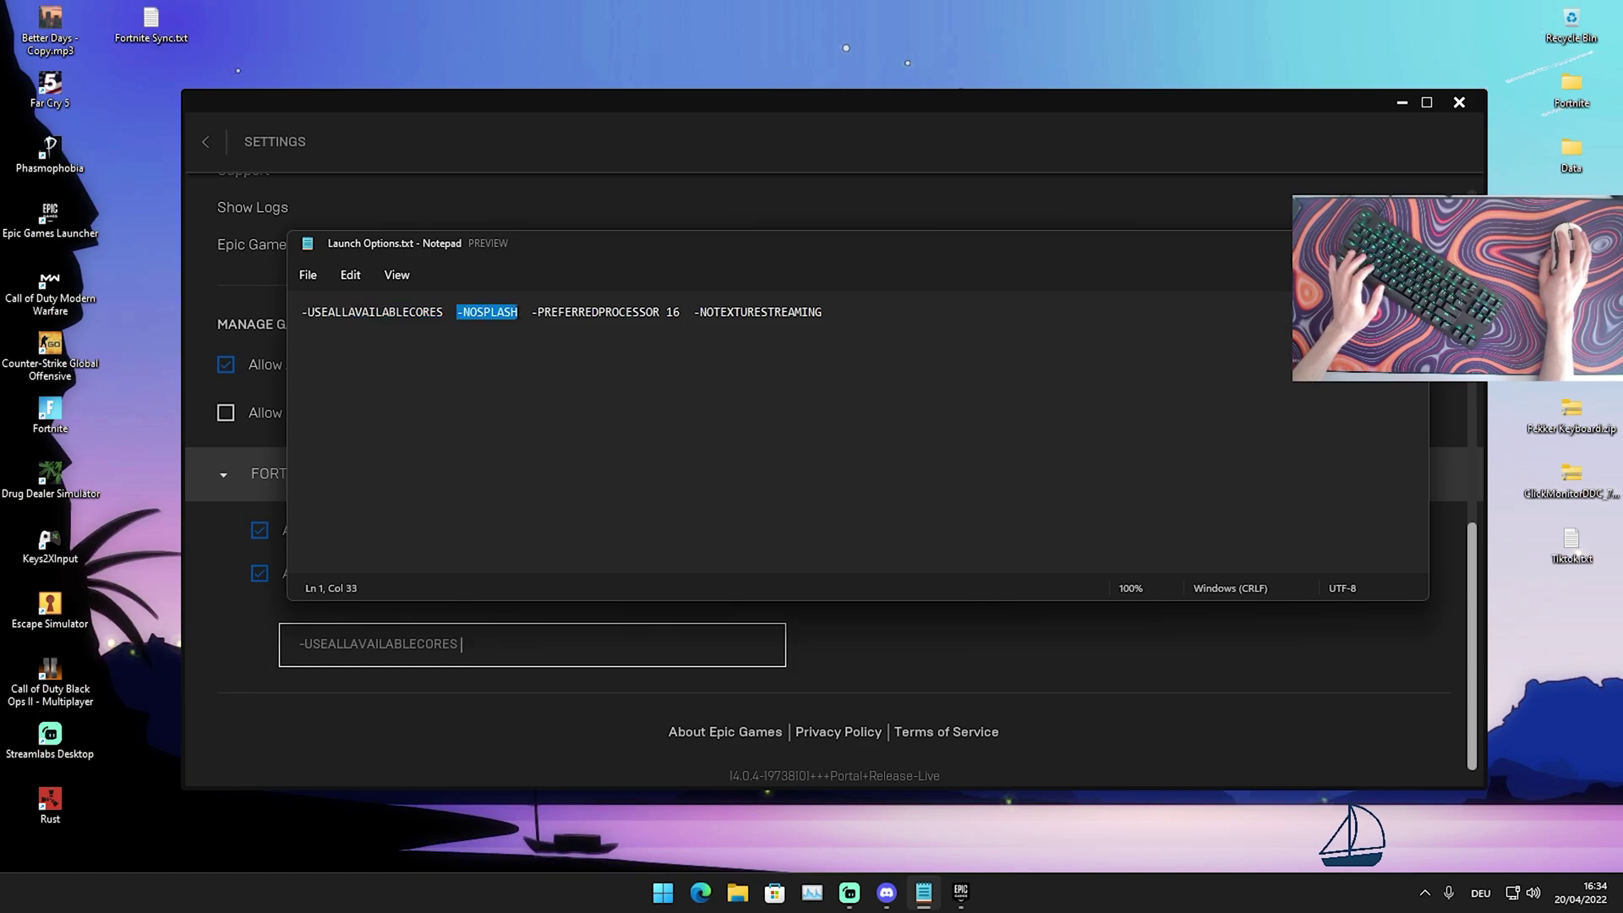
pyautogui.click(533, 645)
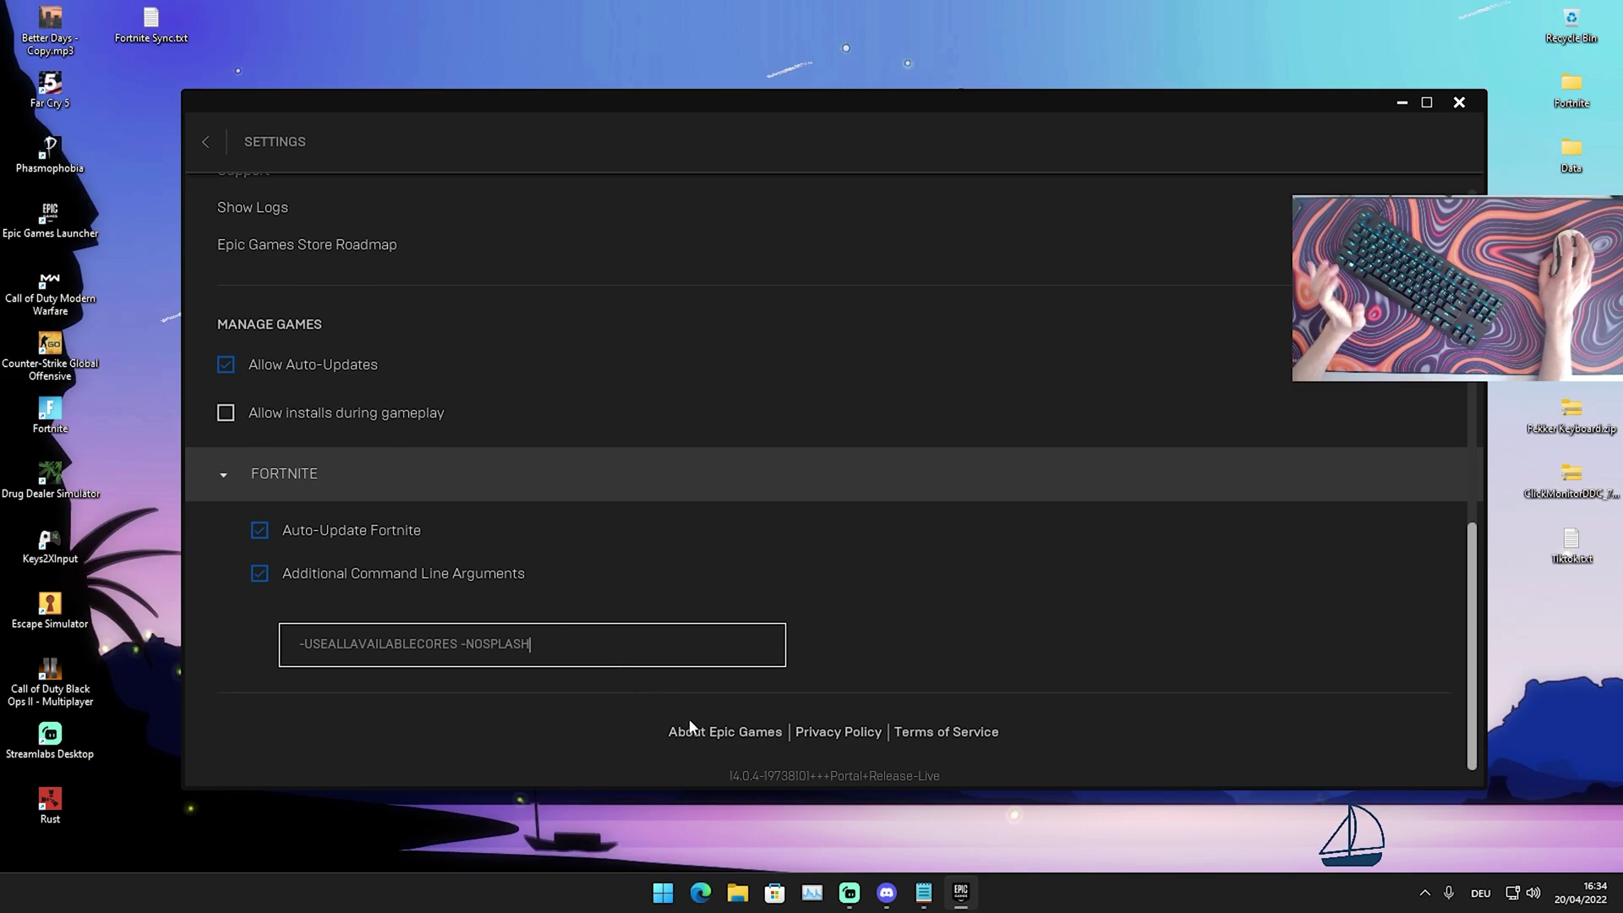
# Step: Copy -PREFERREDPROCESSOR 16 from the notes, check the CPU's logical processors in Task Manager, and append the option to Fortnite's arguments
pyautogui.click(930, 901)
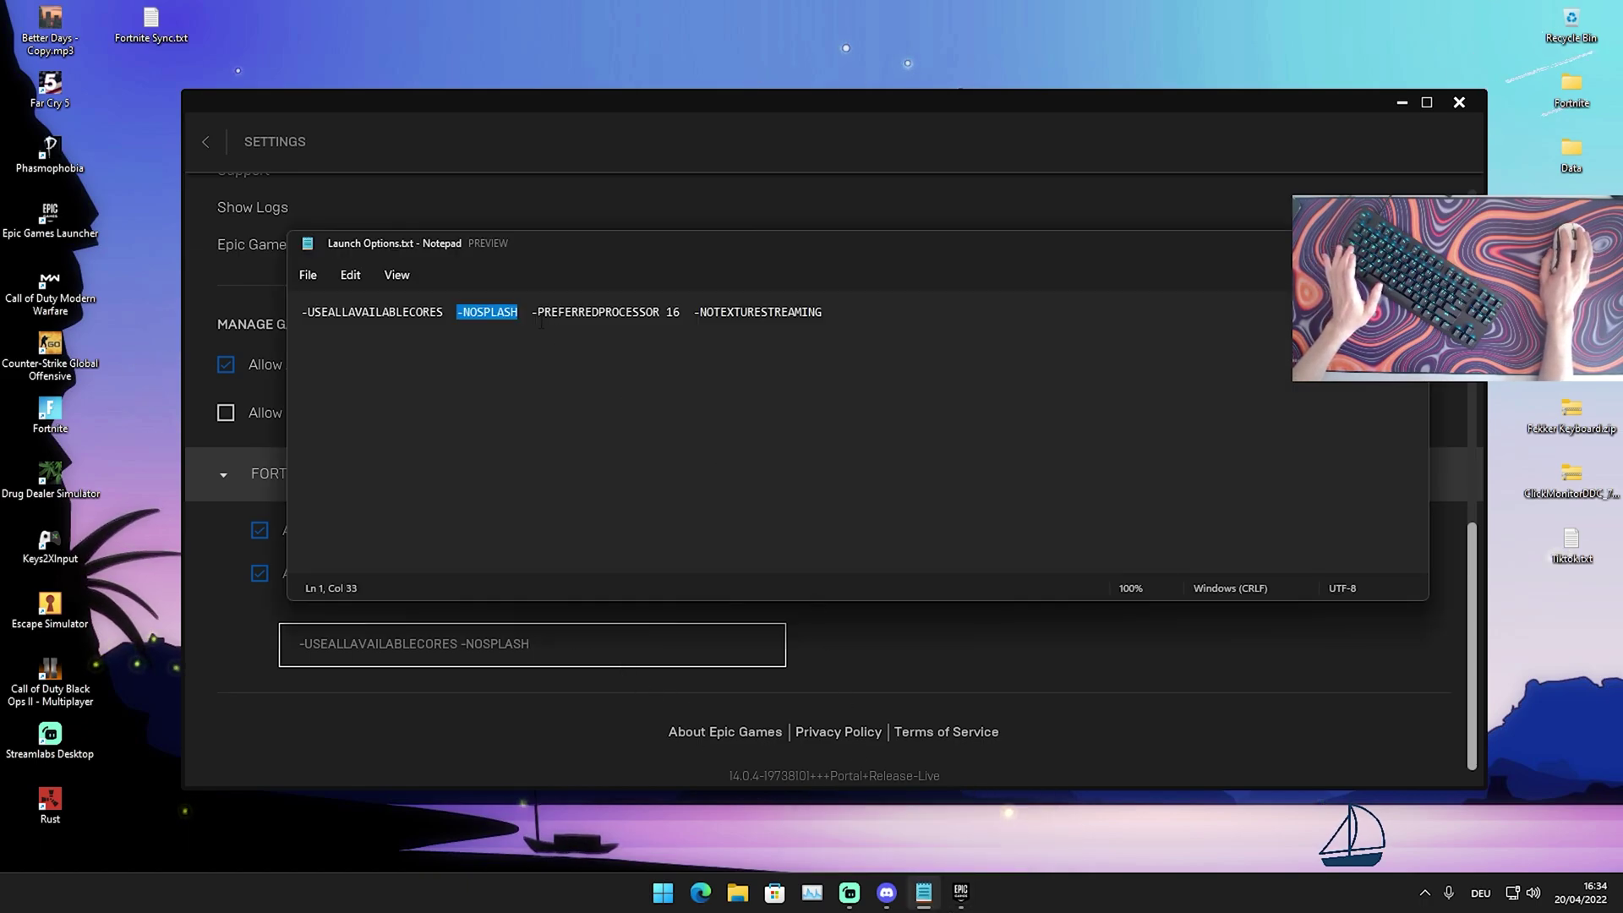
pyautogui.moveTo(625, 312); pyautogui.dragTo(673, 312)
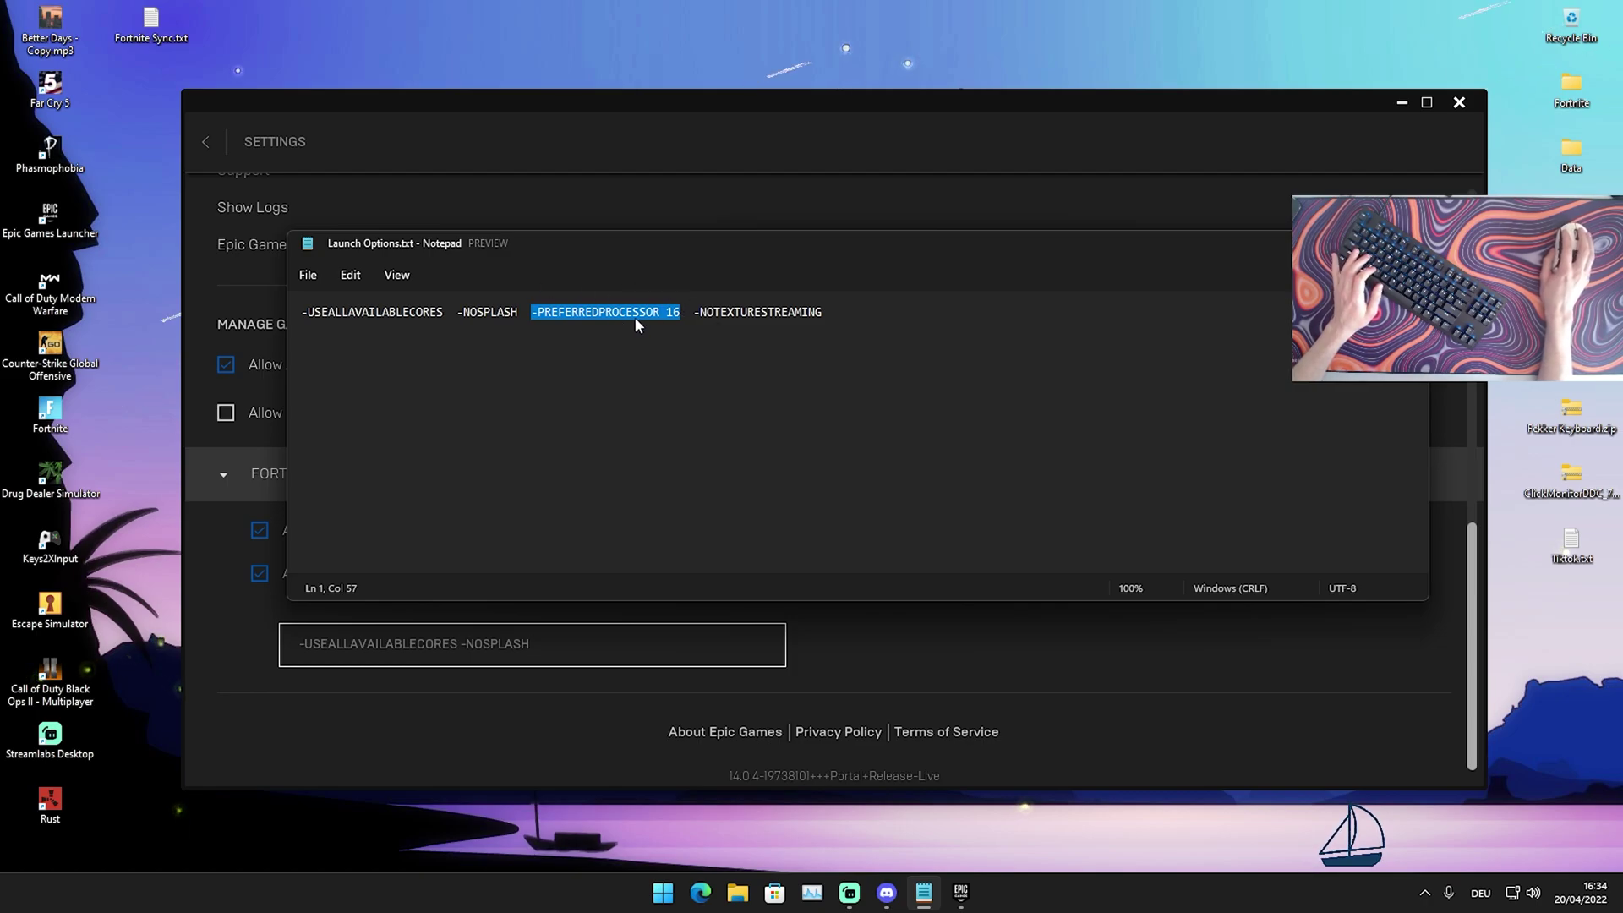
pyautogui.click(813, 889)
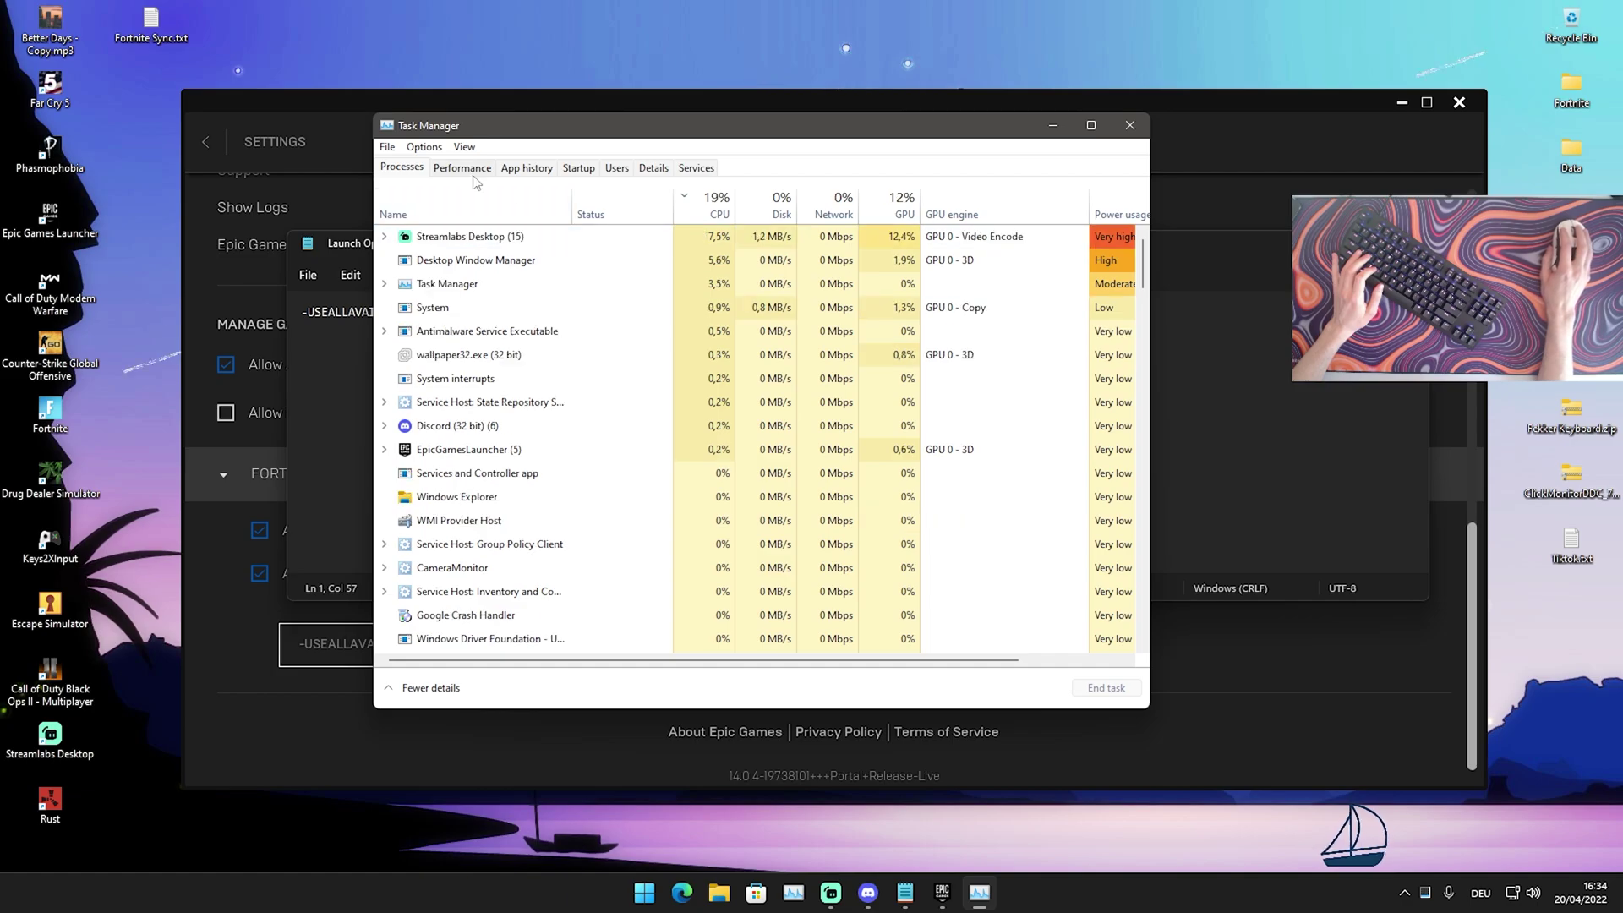
pyautogui.click(464, 170)
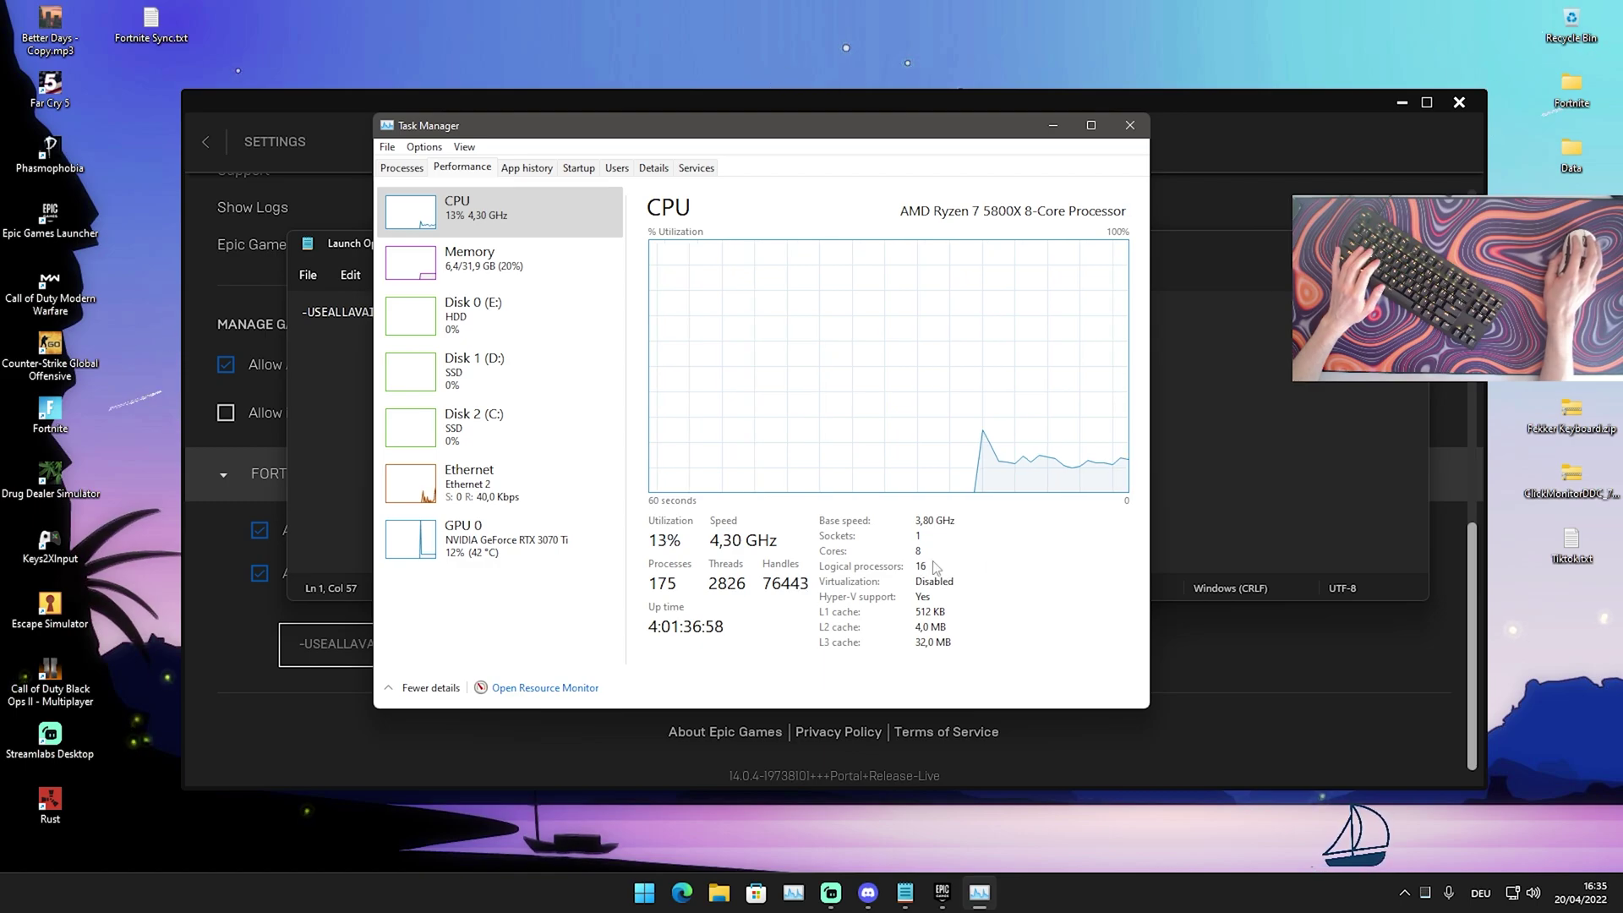
pyautogui.click(1052, 126)
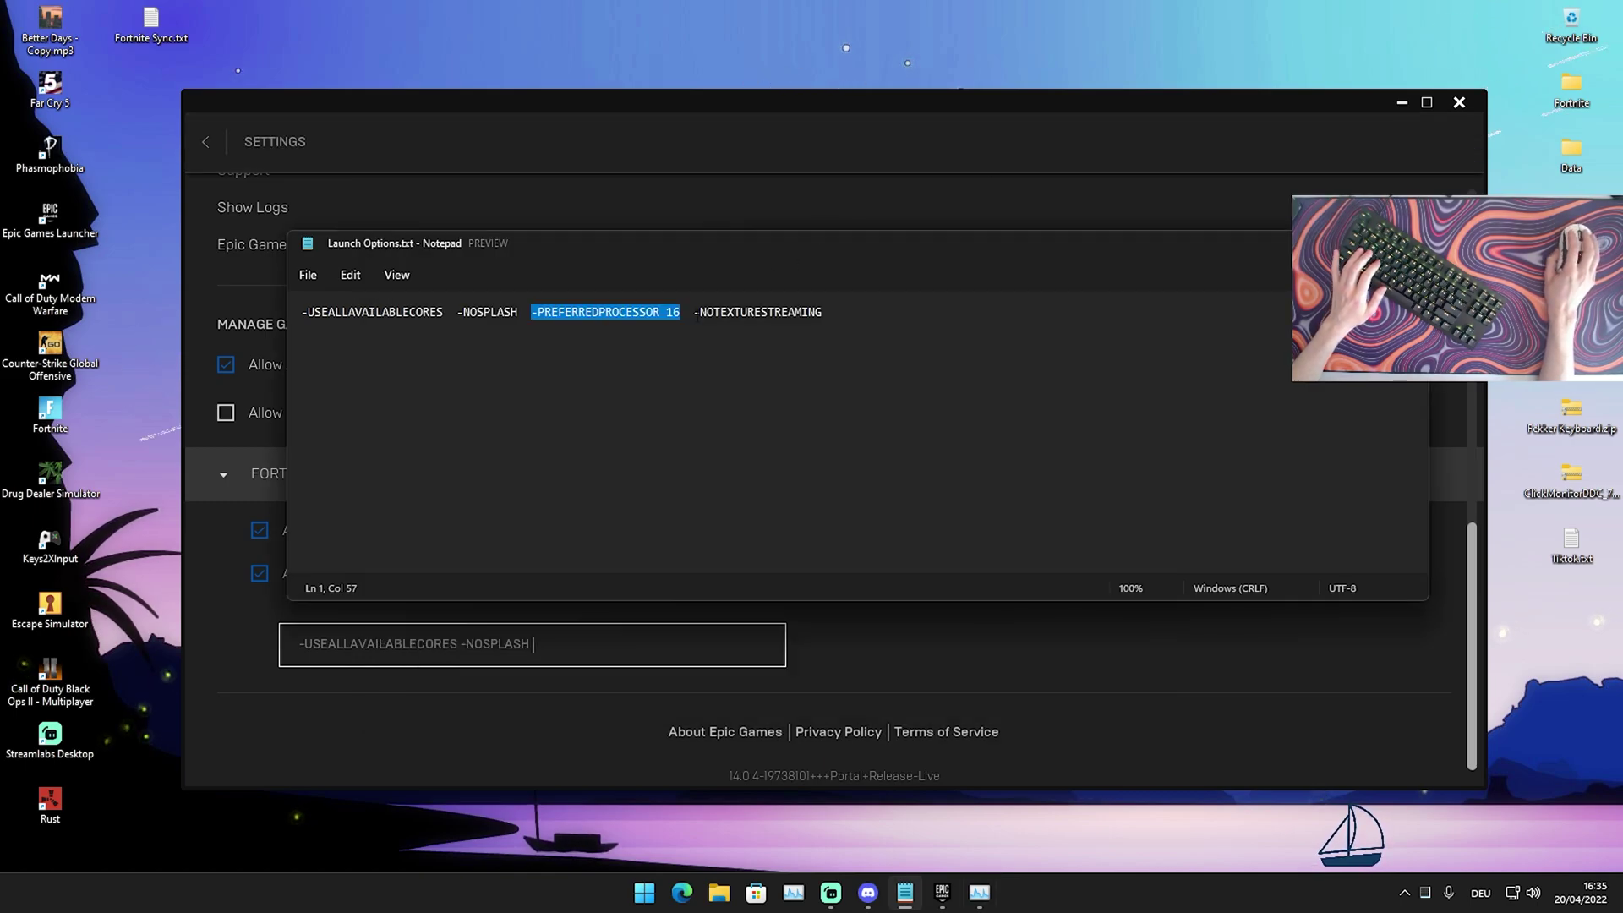
pyautogui.write('-PREFERREDPROCESSOR 16')
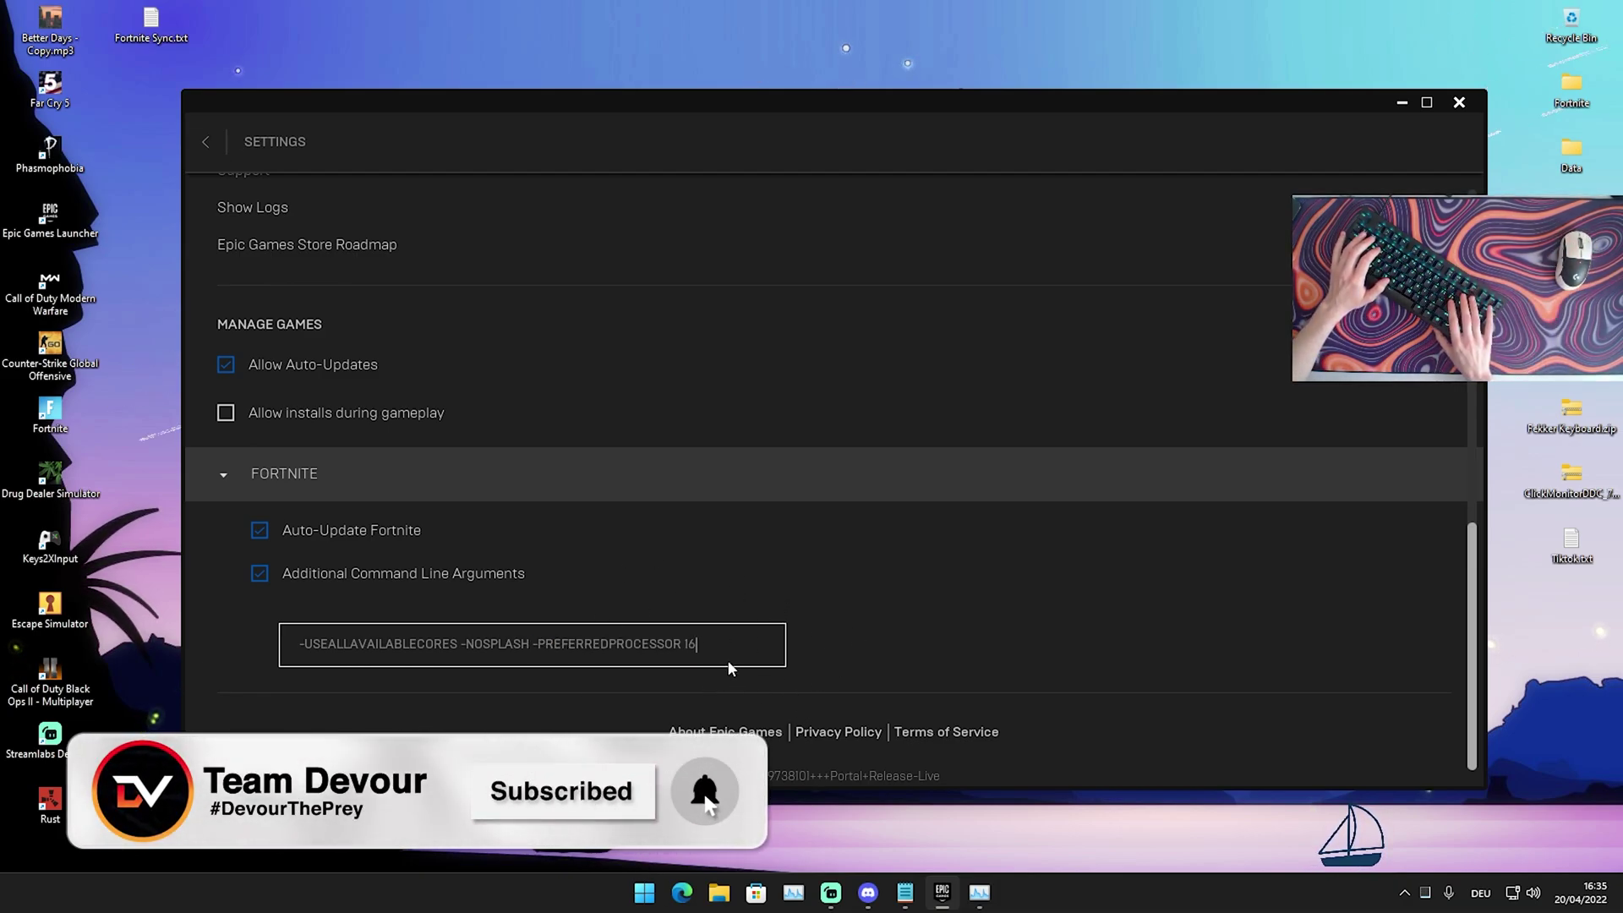
# Step: Try 12 and 8 as the preferred processor number in Fortnite's arguments and put 16 back
pyautogui.press('BackSpace')
pyautogui.write('2')
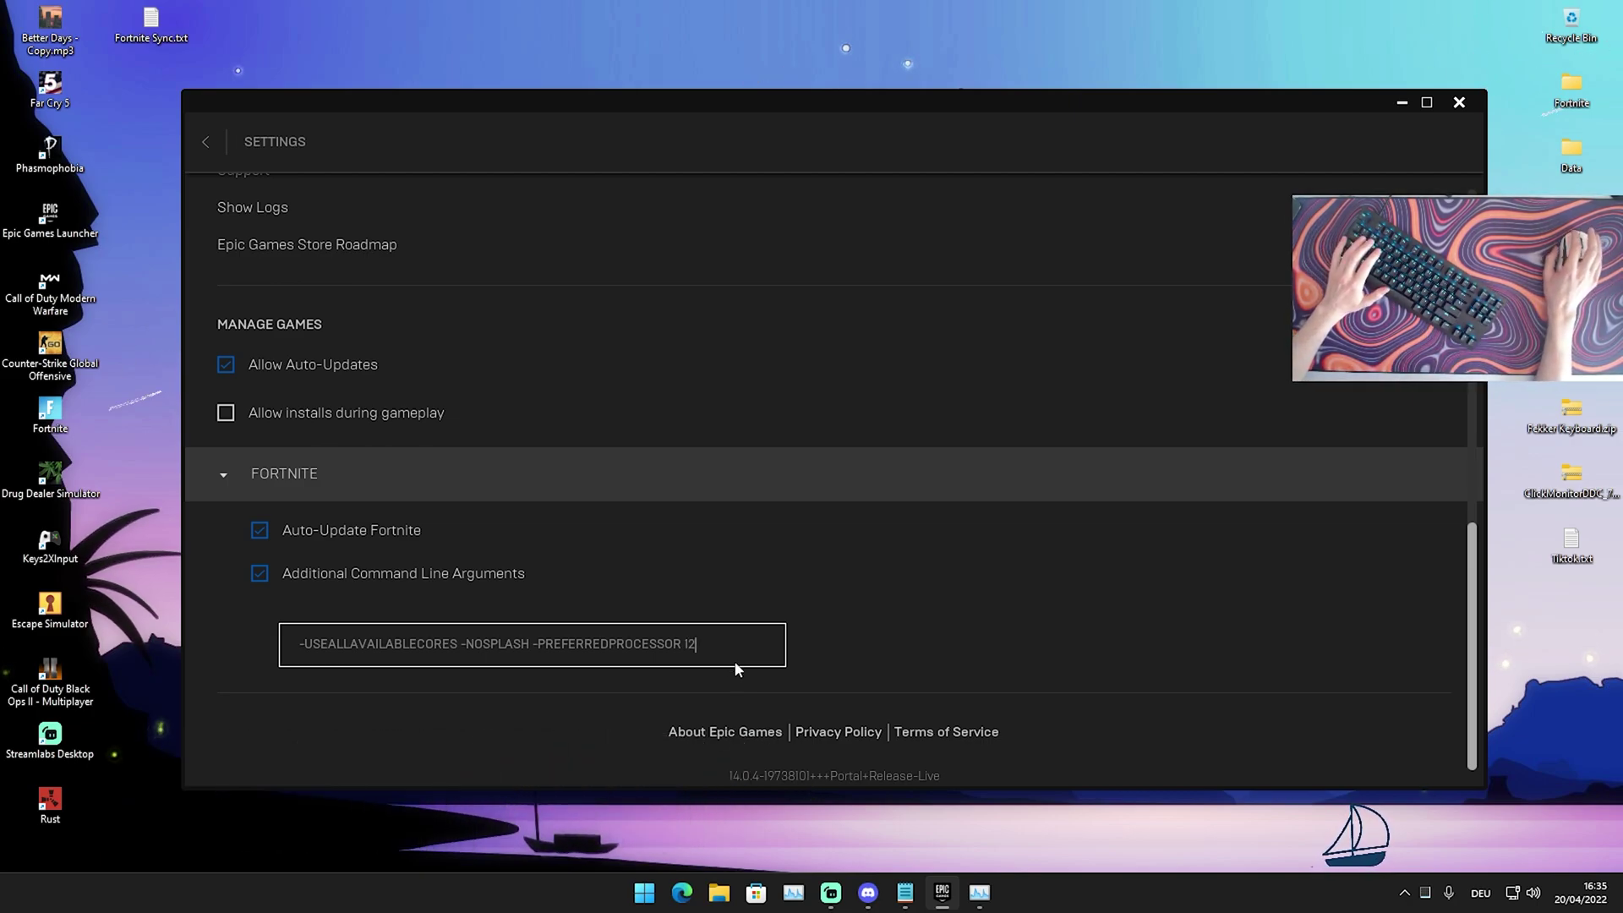
pyautogui.moveTo(699, 646); pyautogui.dragTo(683, 646)
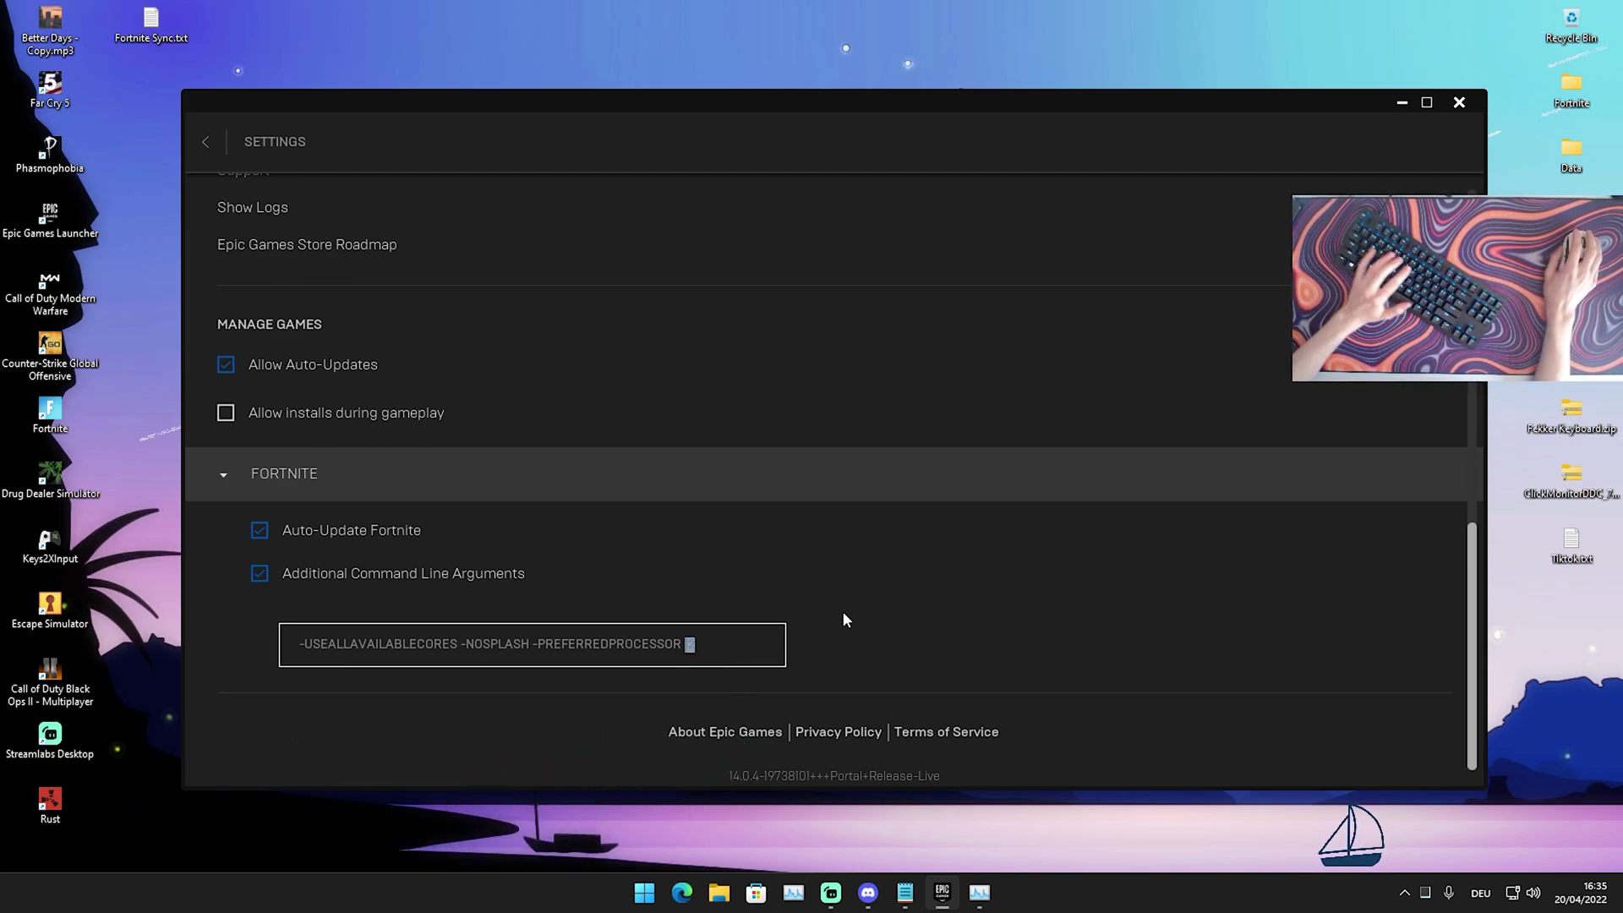
pyautogui.write('8')
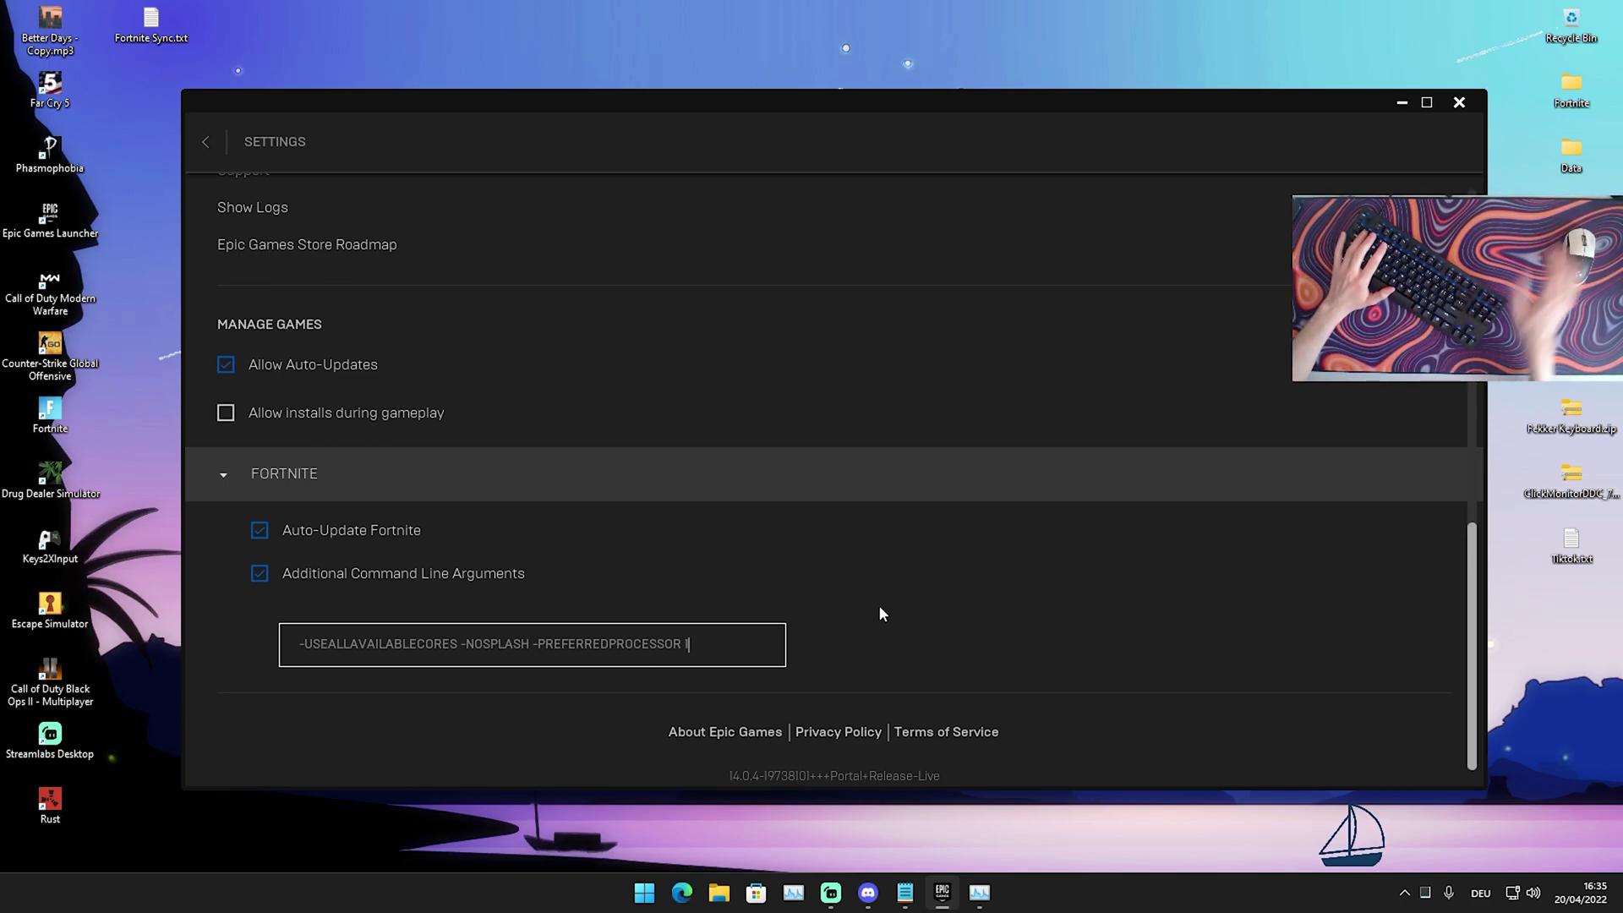
pyautogui.press('BackSpace')
pyautogui.write('16')
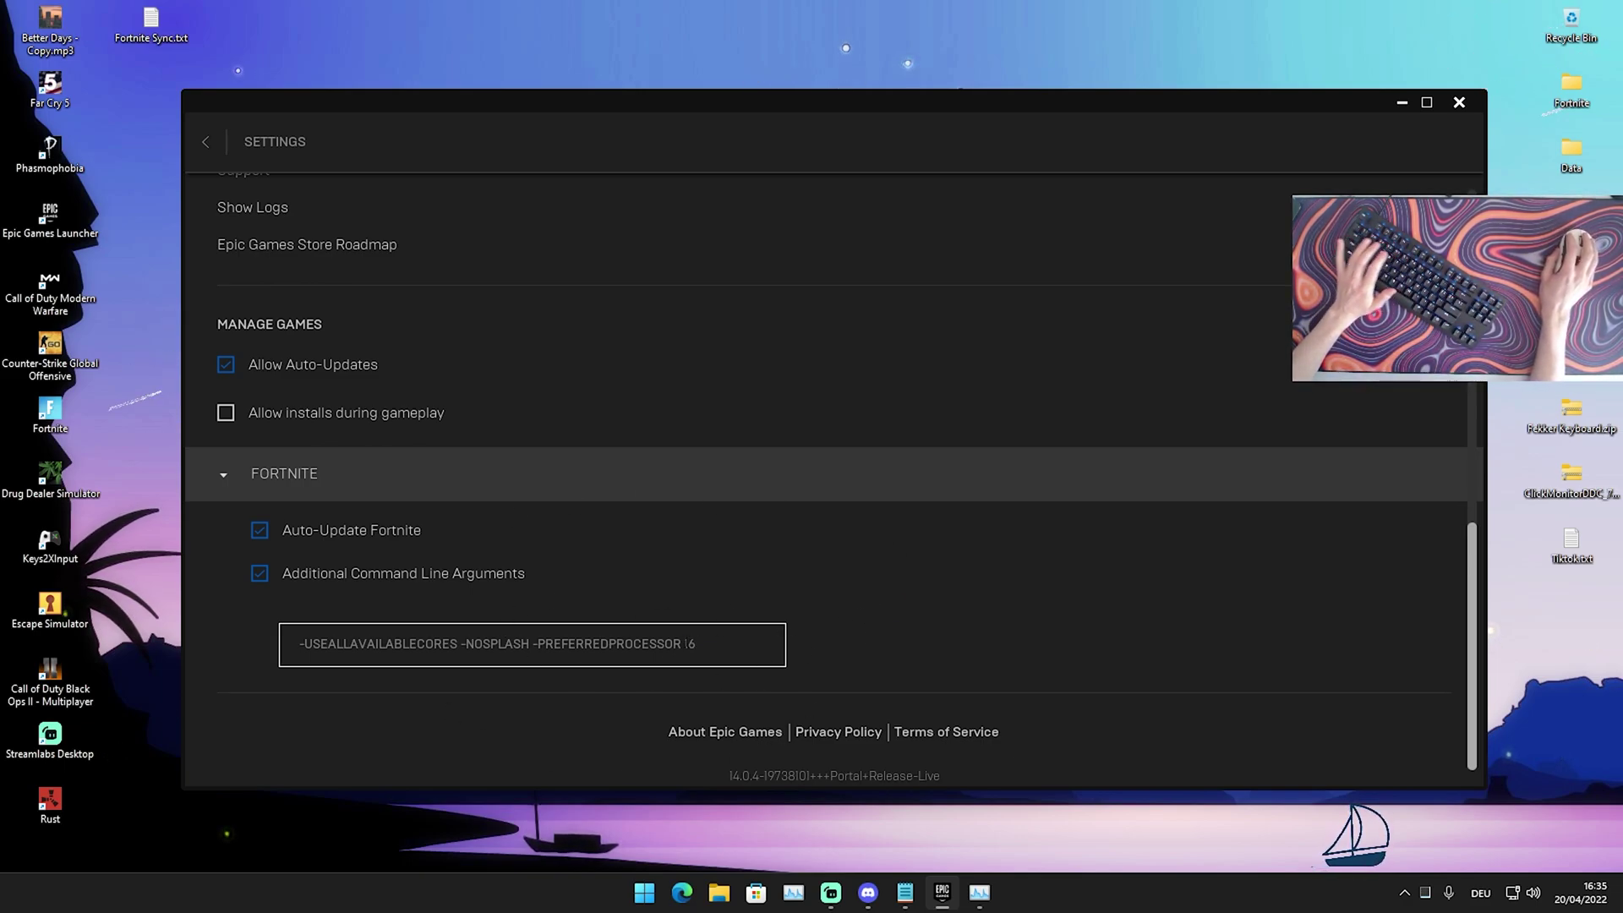
# Step: Copy -NOTEXTURESTREAMING from the Launch Options notes, append it to Fortnite's command line arguments and review the full argument line
pyautogui.click(916, 898)
pyautogui.moveTo(835, 318); pyautogui.dragTo(721, 313)
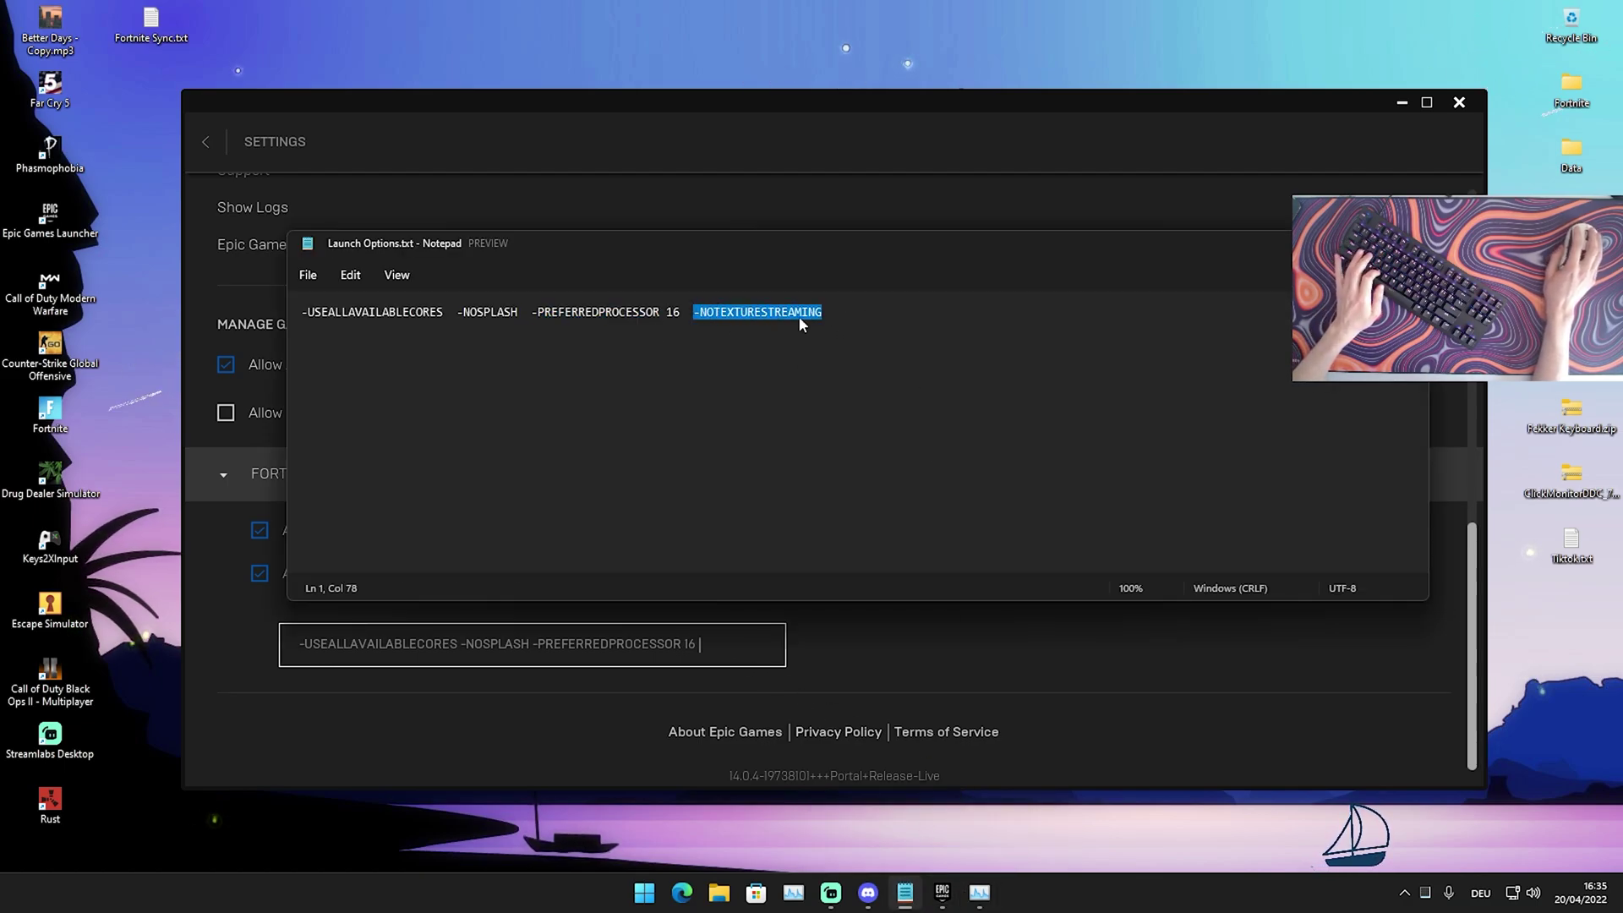
pyautogui.hotkey('alt', 'Tab')
pyautogui.write('-NOTEXTURESTREAMING')
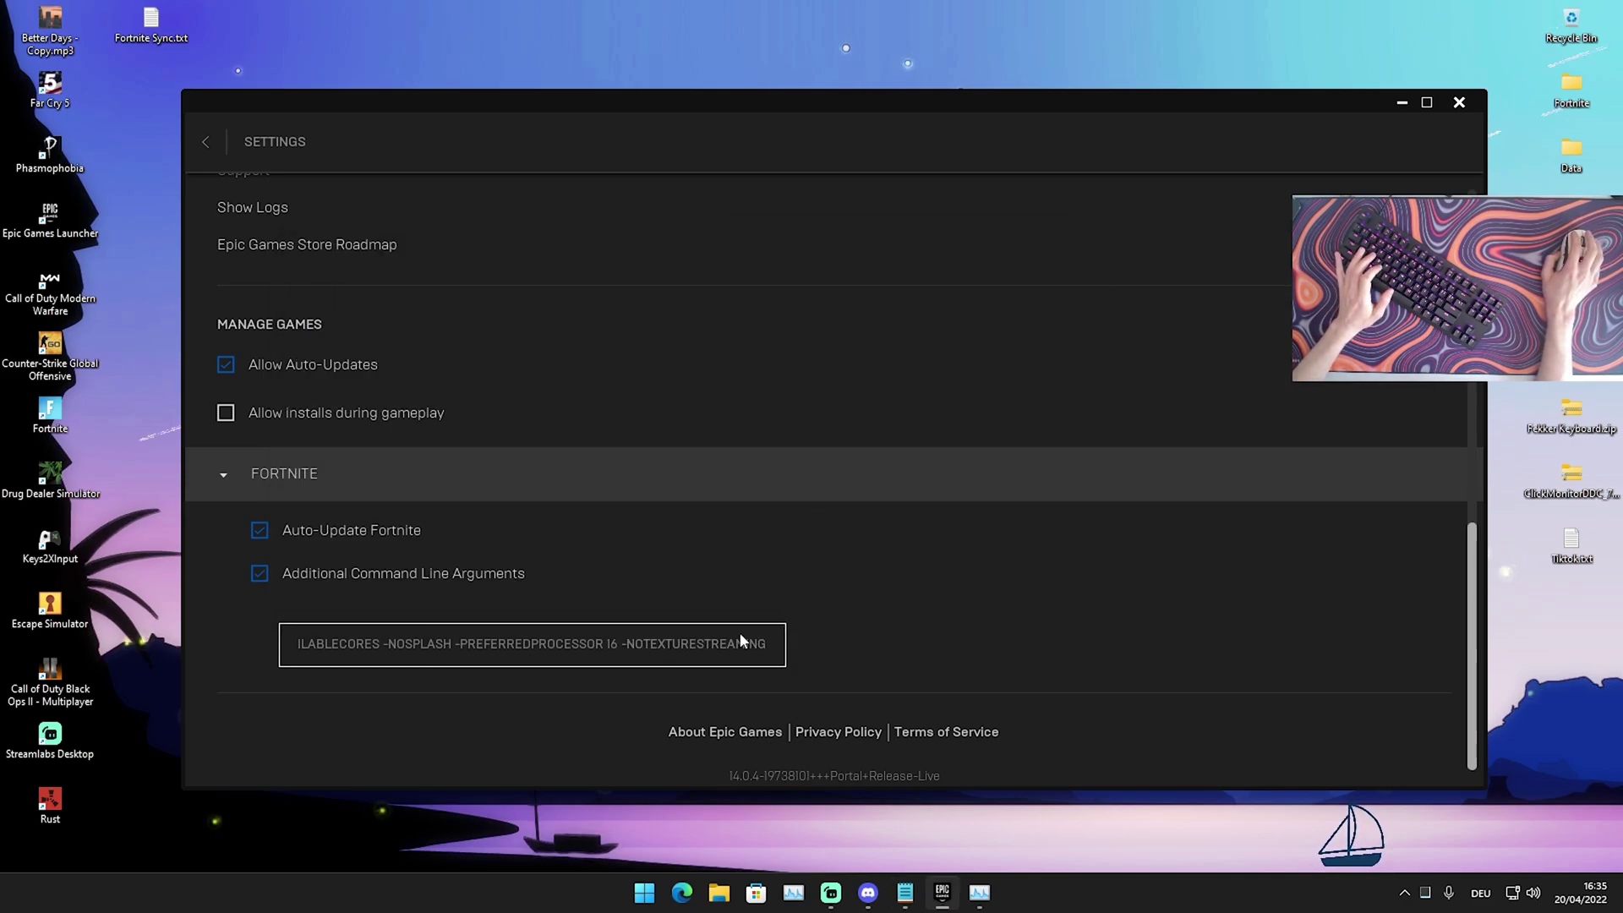
pyautogui.moveTo(708, 651); pyautogui.dragTo(140, 651)
pyautogui.click(357, 652)
pyautogui.moveTo(456, 651); pyautogui.dragTo(766, 652)
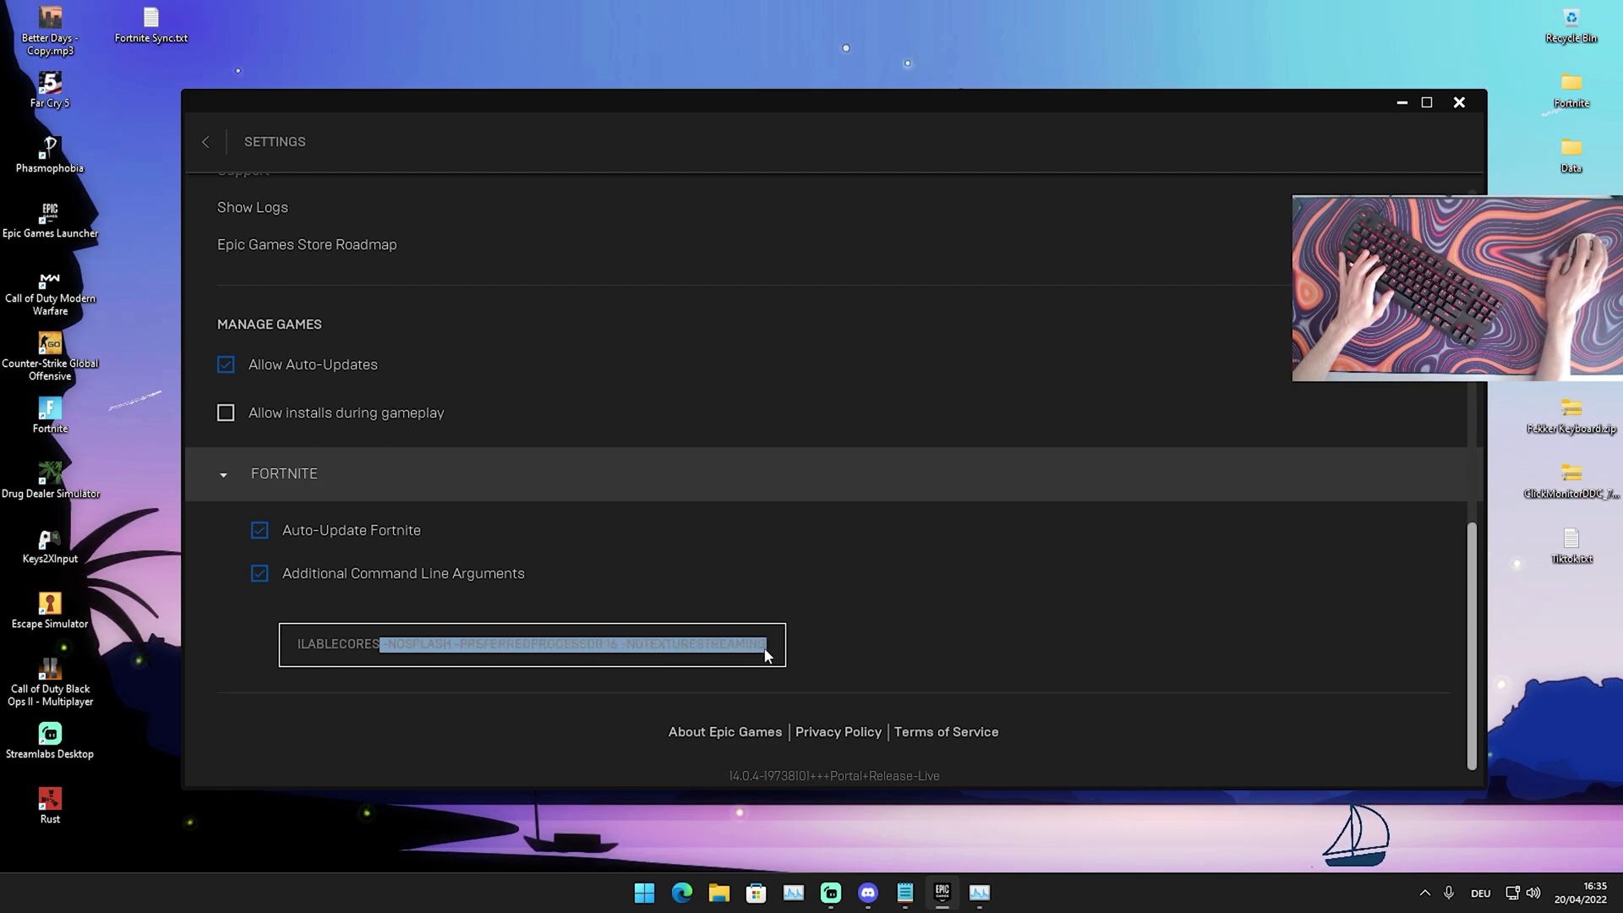
pyautogui.click(766, 653)
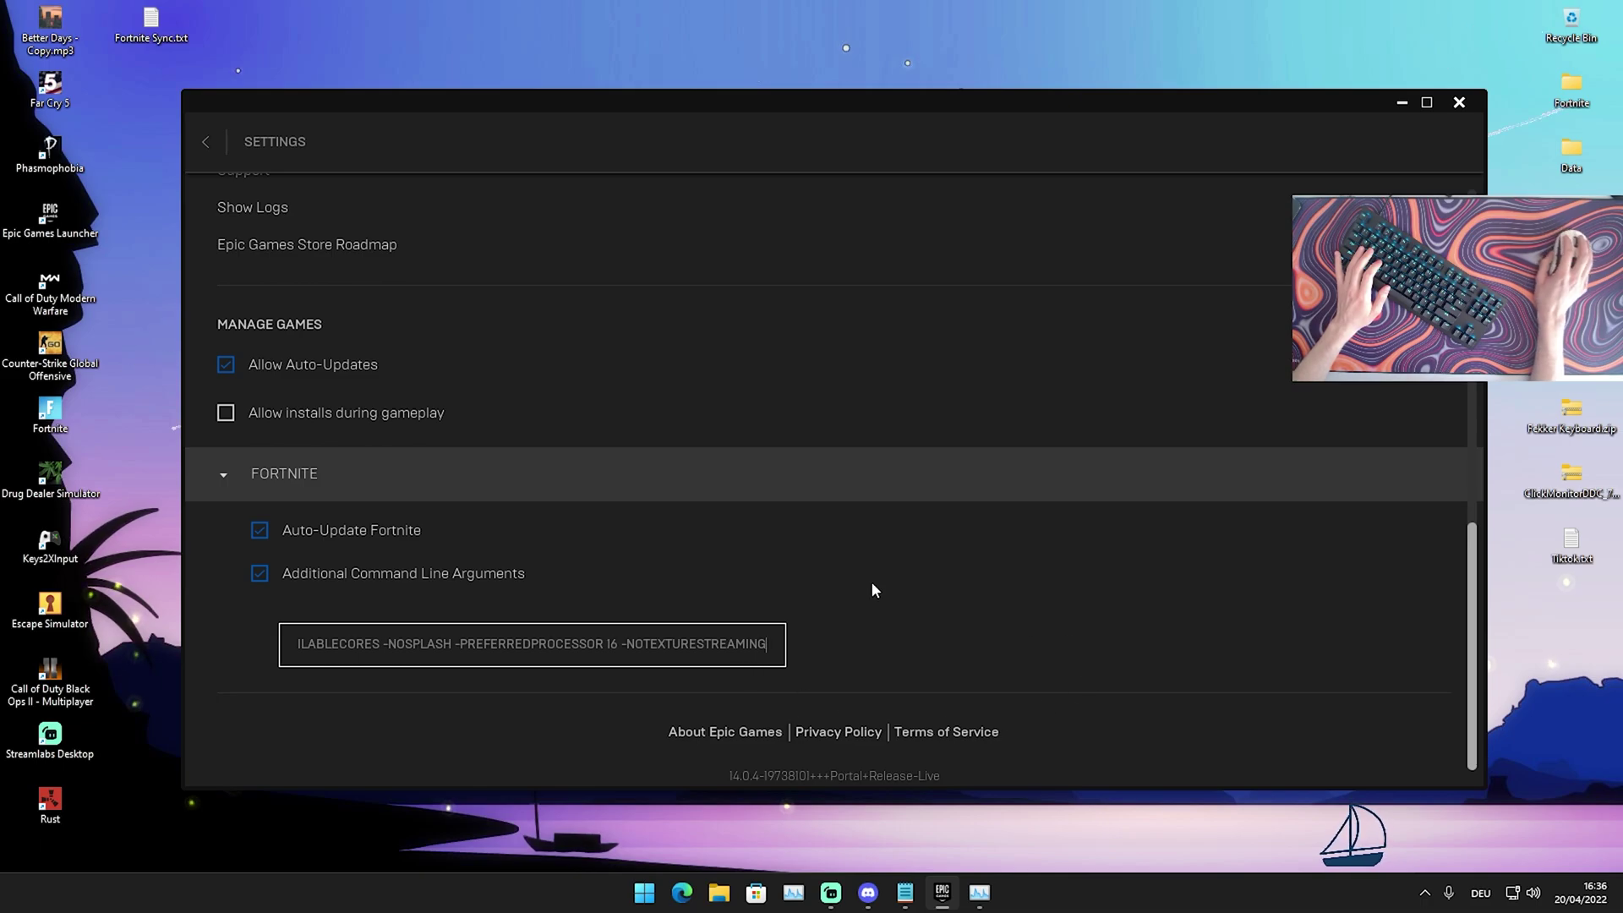
# Step: Collapse Fortnite's settings, leave the launcher settings and open the game library
pyautogui.click(225, 478)
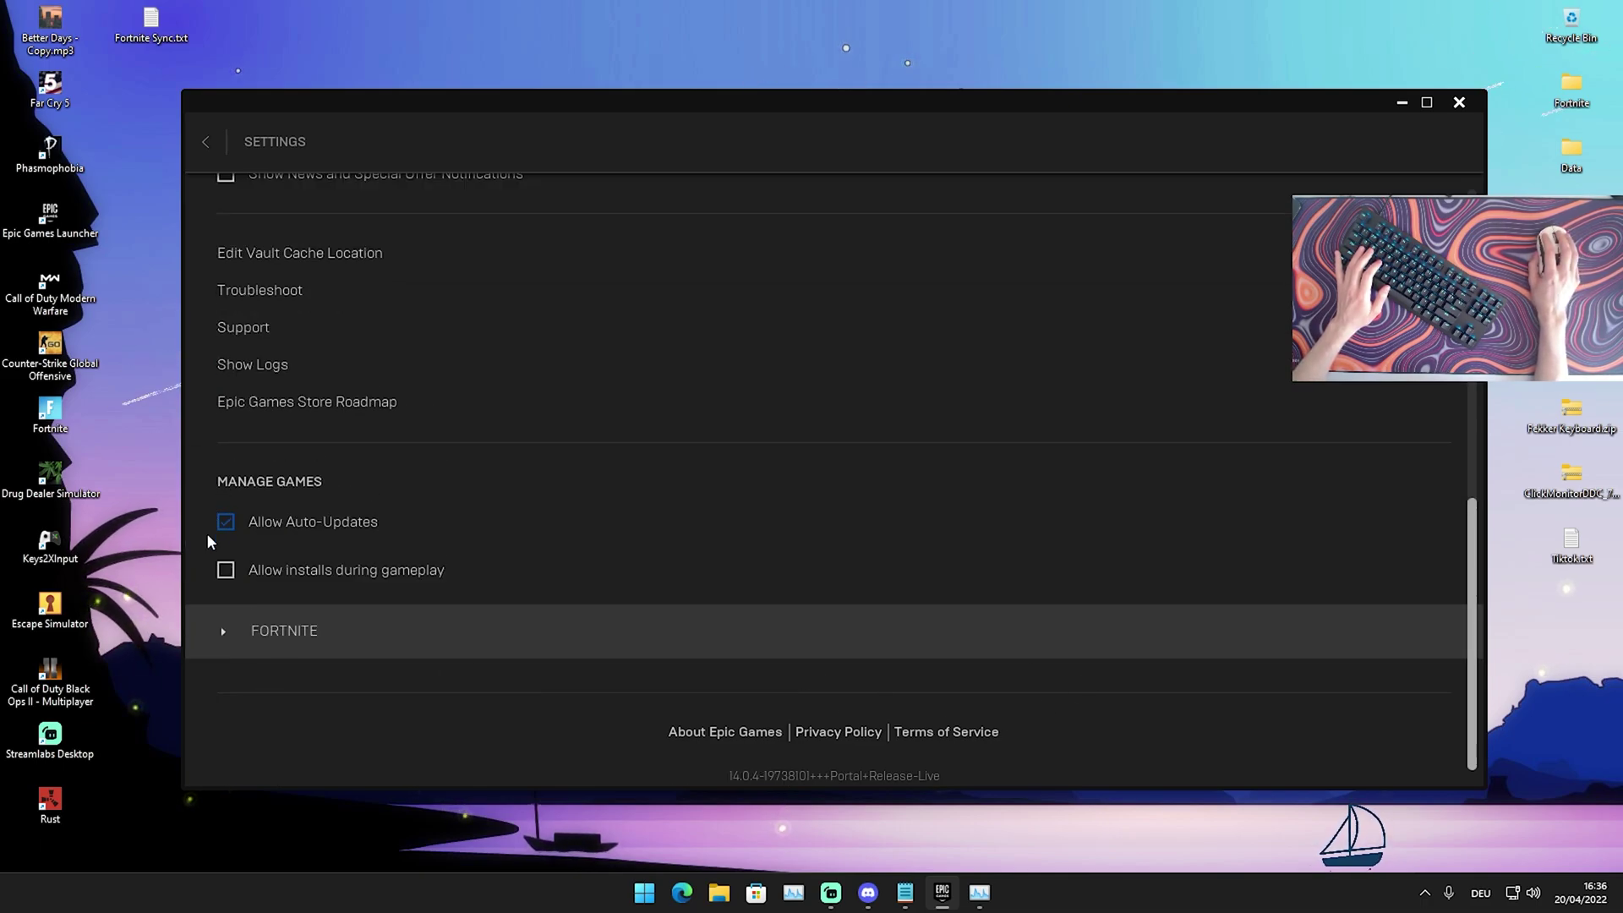
pyautogui.click(218, 636)
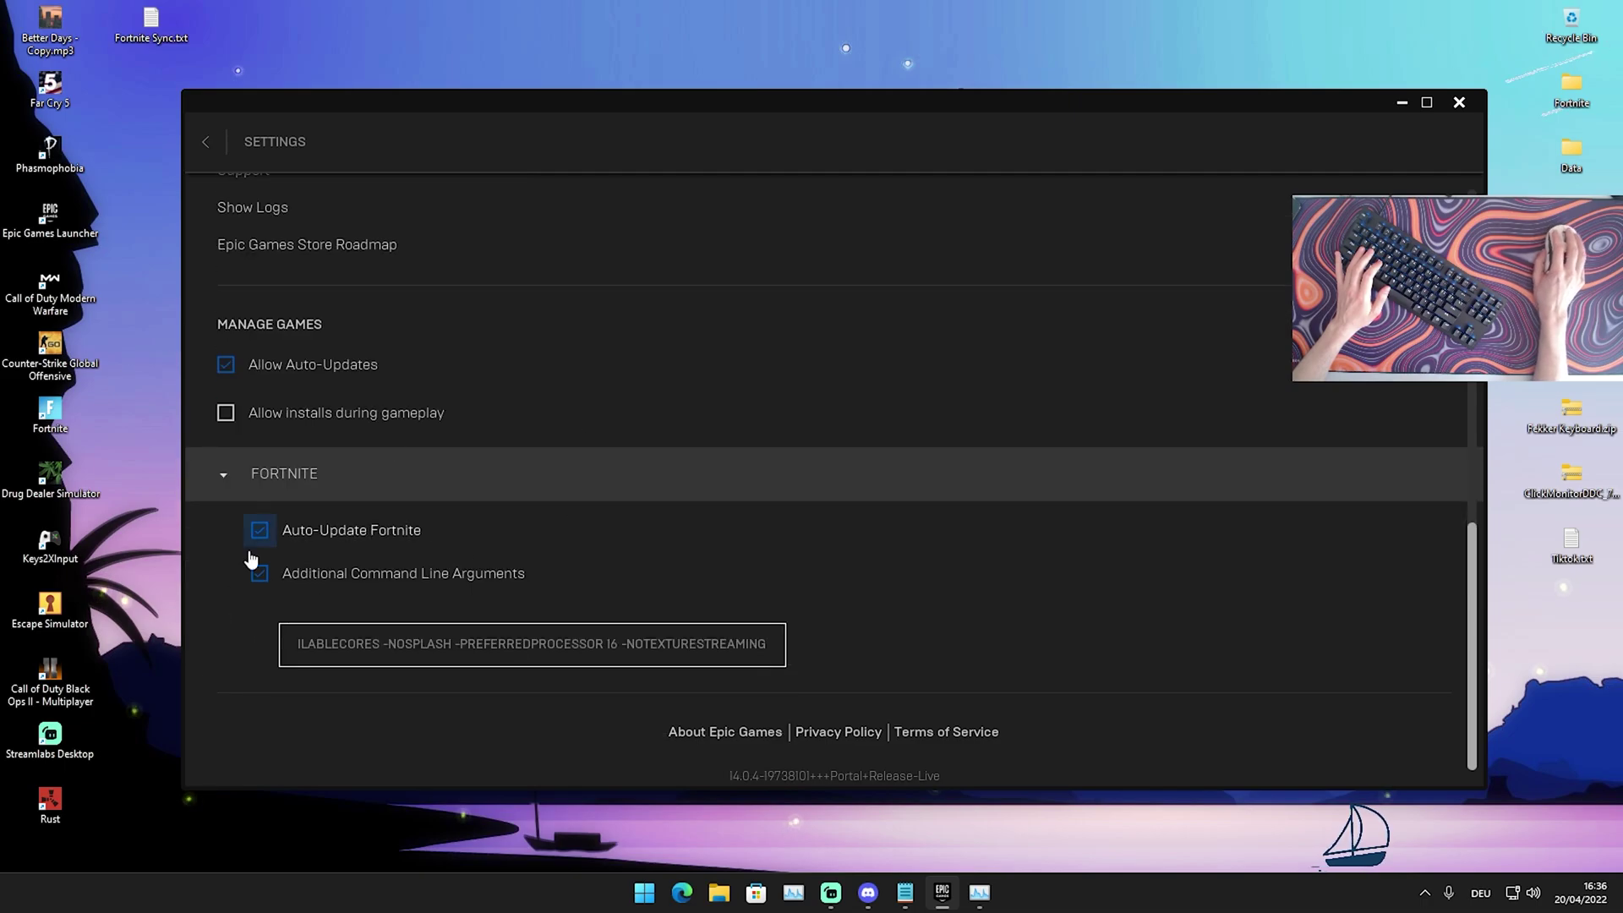
pyautogui.click(218, 480)
pyautogui.click(206, 141)
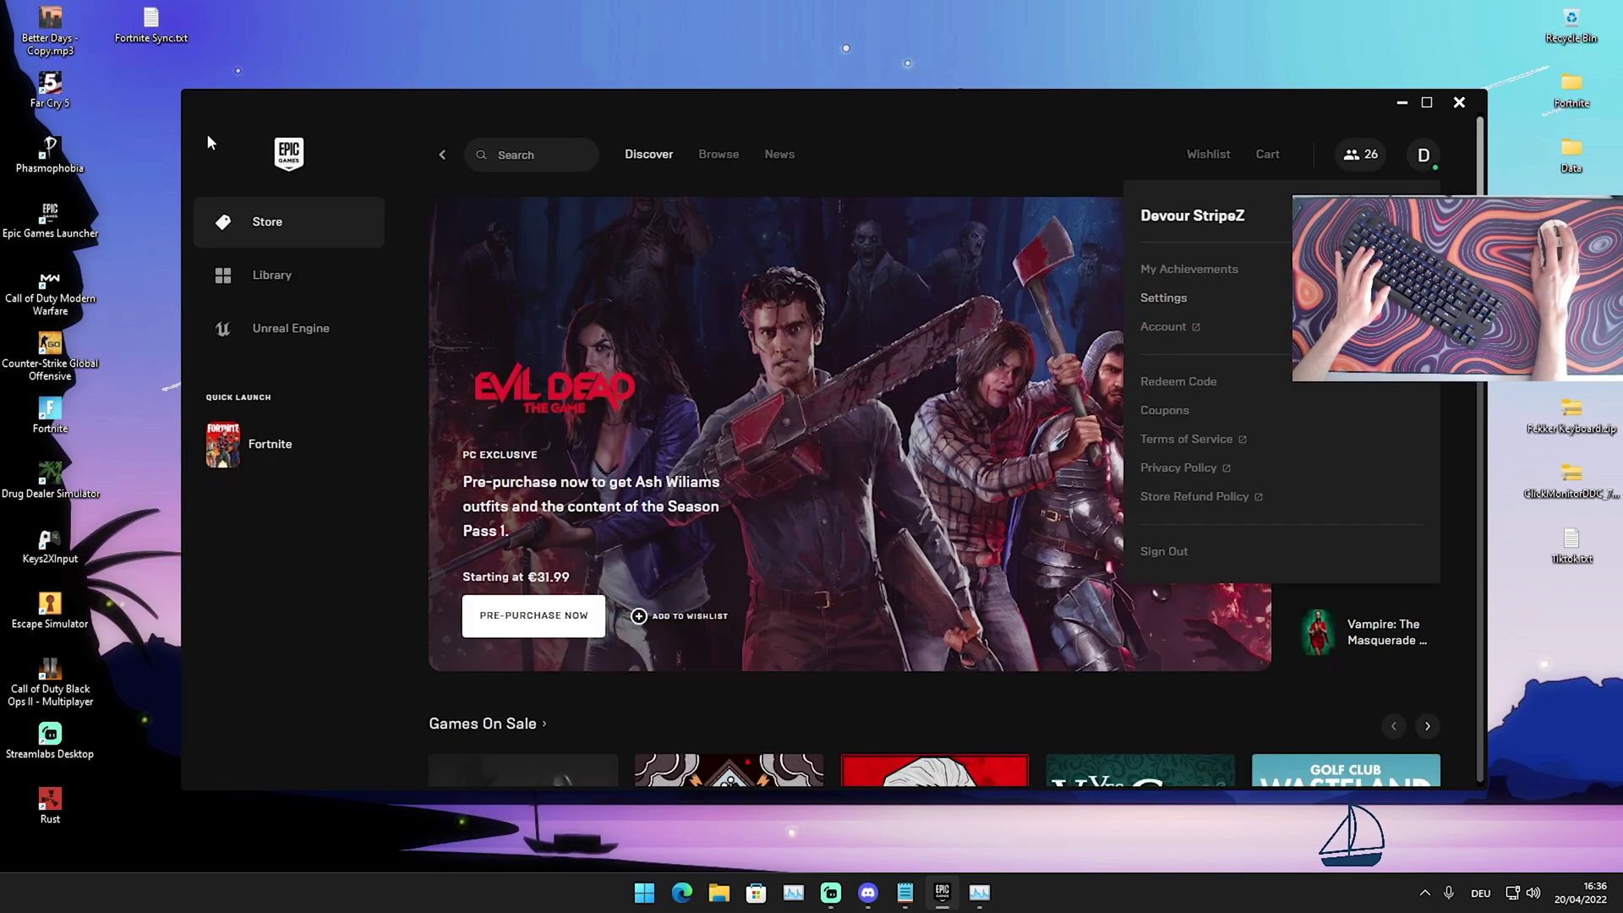
pyautogui.click(259, 279)
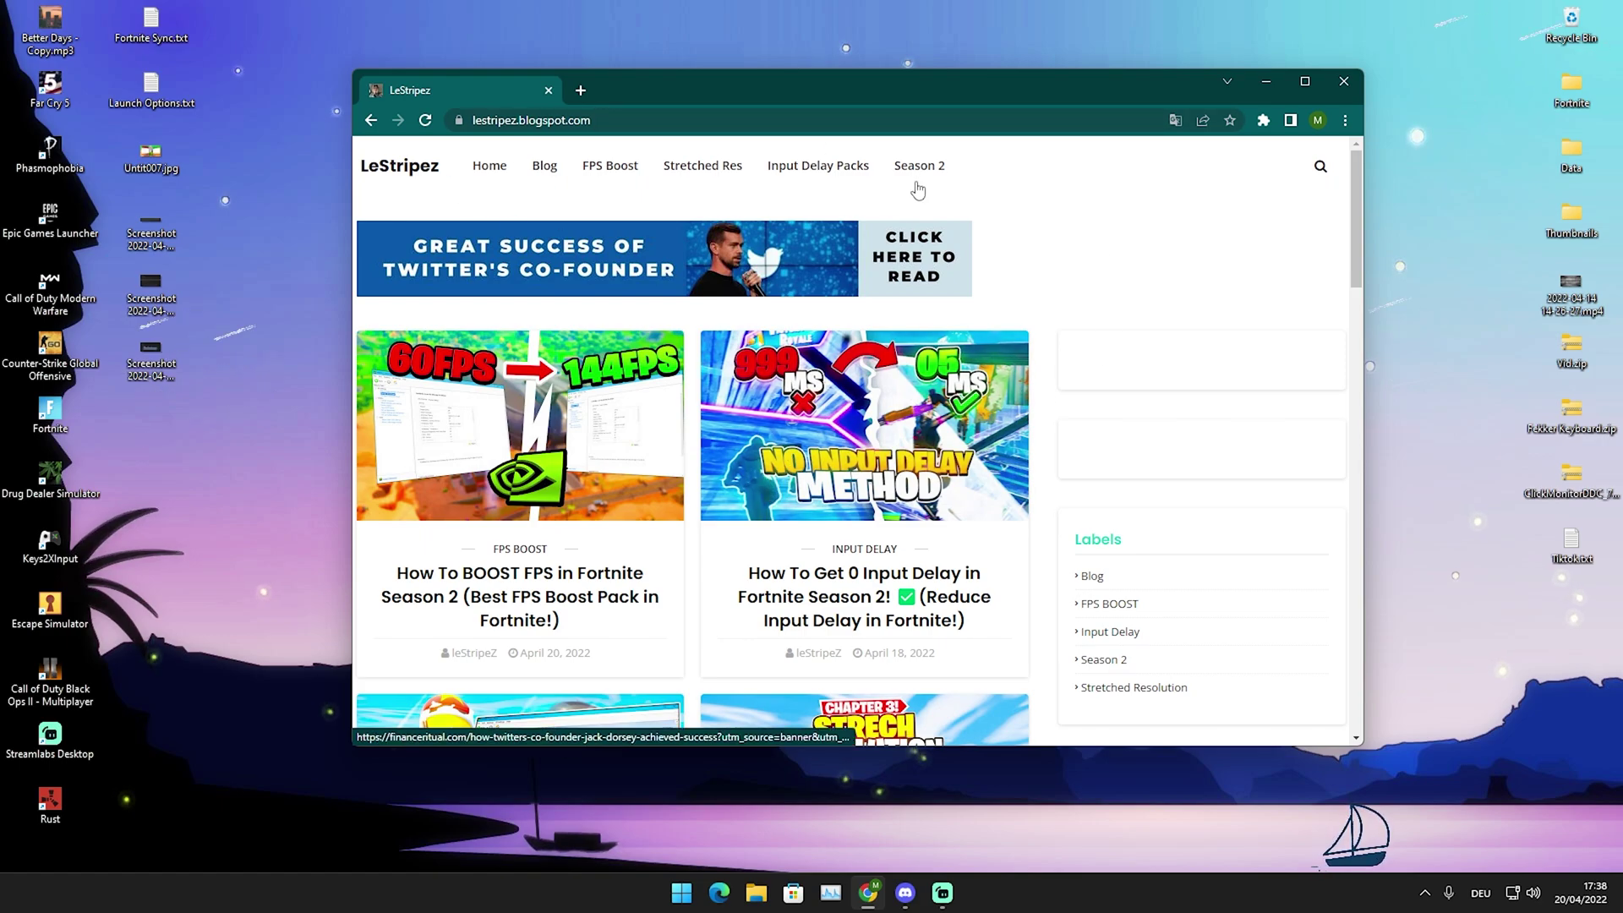
# Step: On lestripez.blogspot.com, open the FPS Boost post "How To BOOST FPS in Fortnite Season 2" and request its file download
pyautogui.click(609, 169)
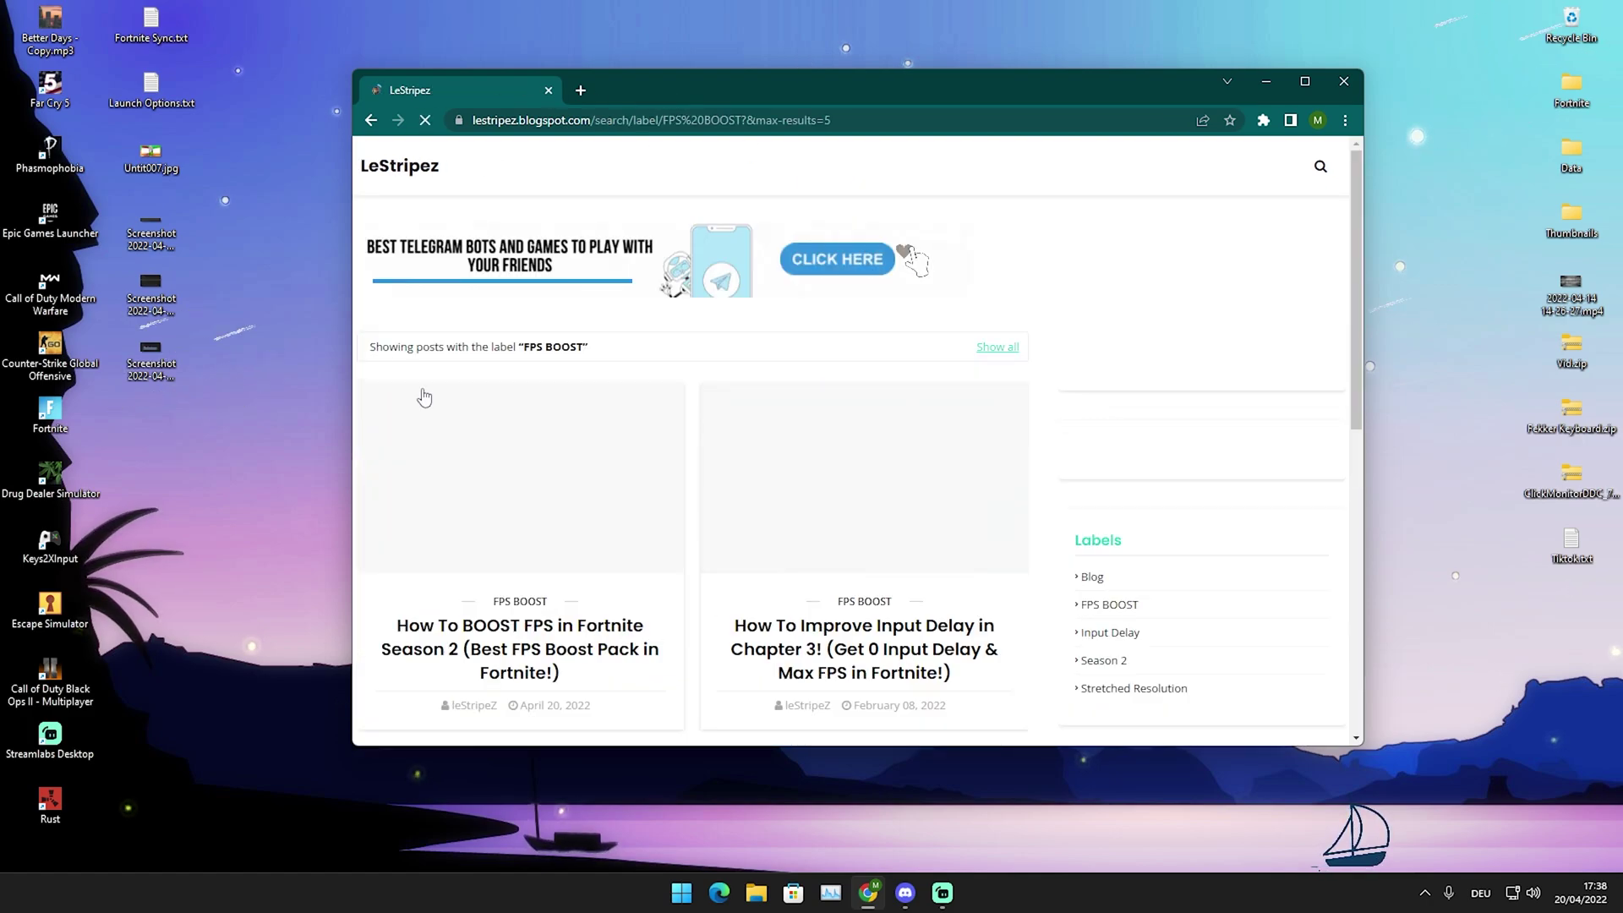
pyautogui.scroll(-1, 565, 442)
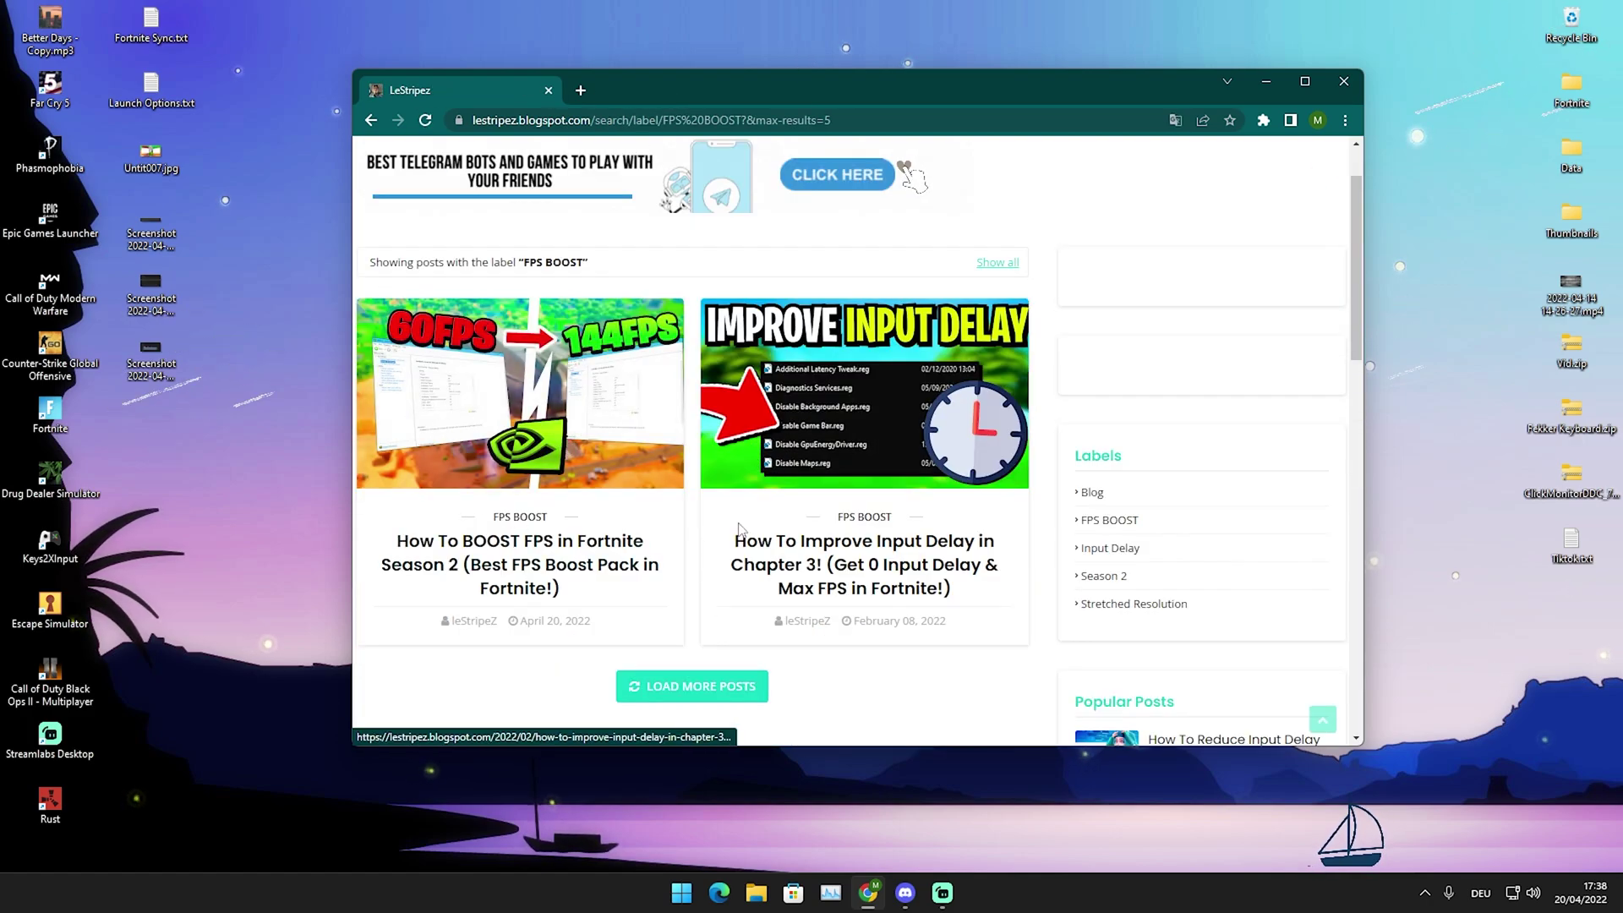
pyautogui.click(508, 545)
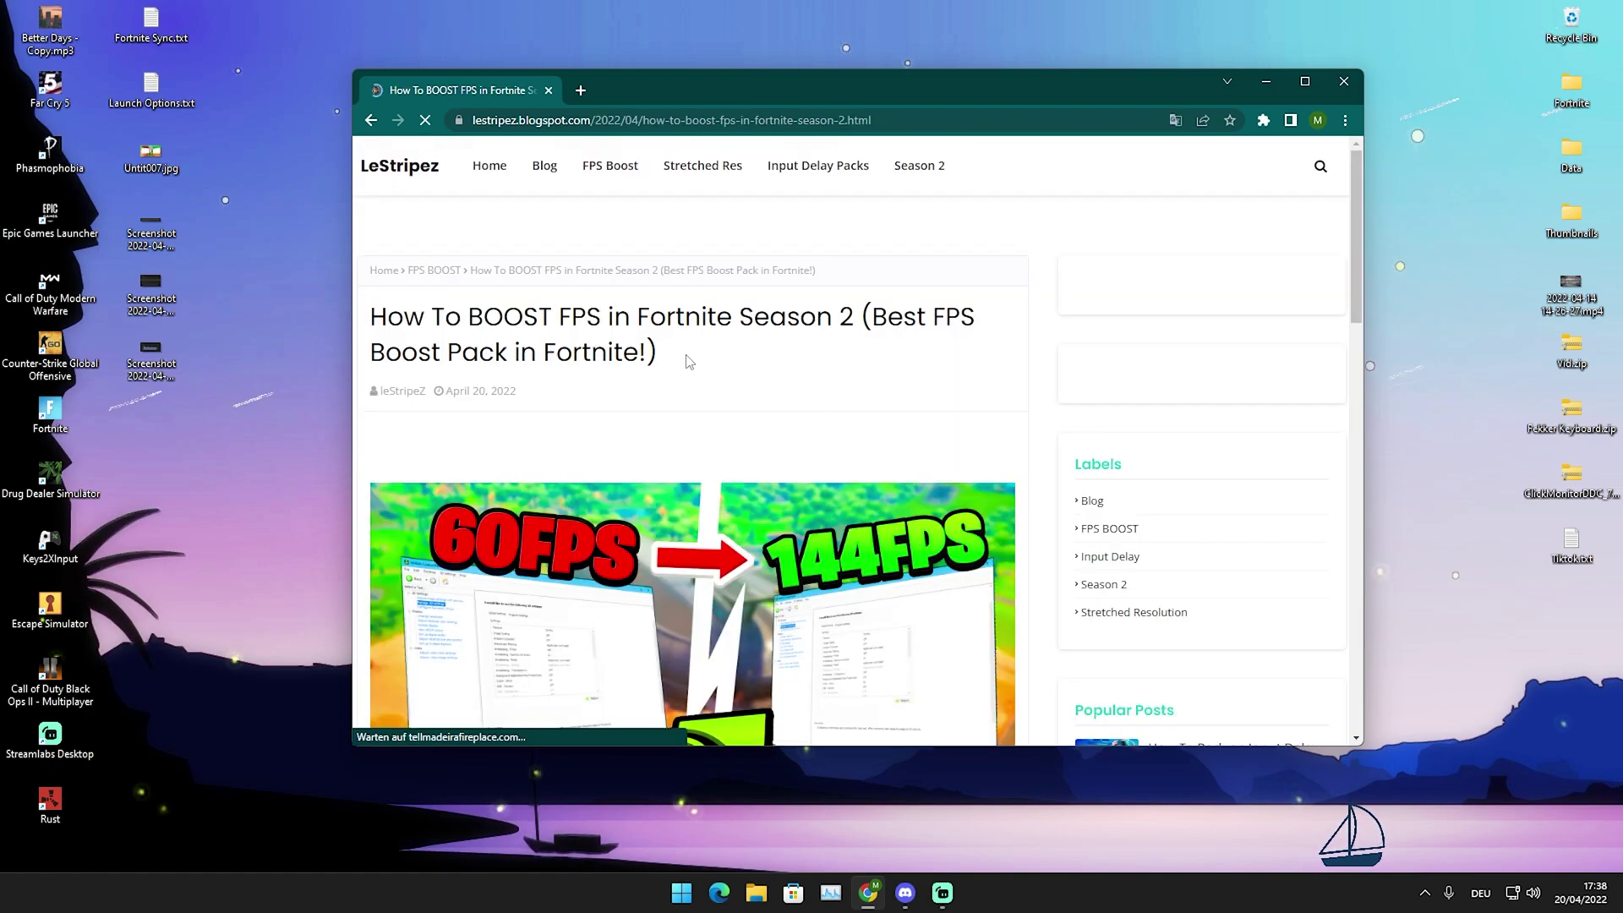
pyautogui.scroll(-9, 693, 352)
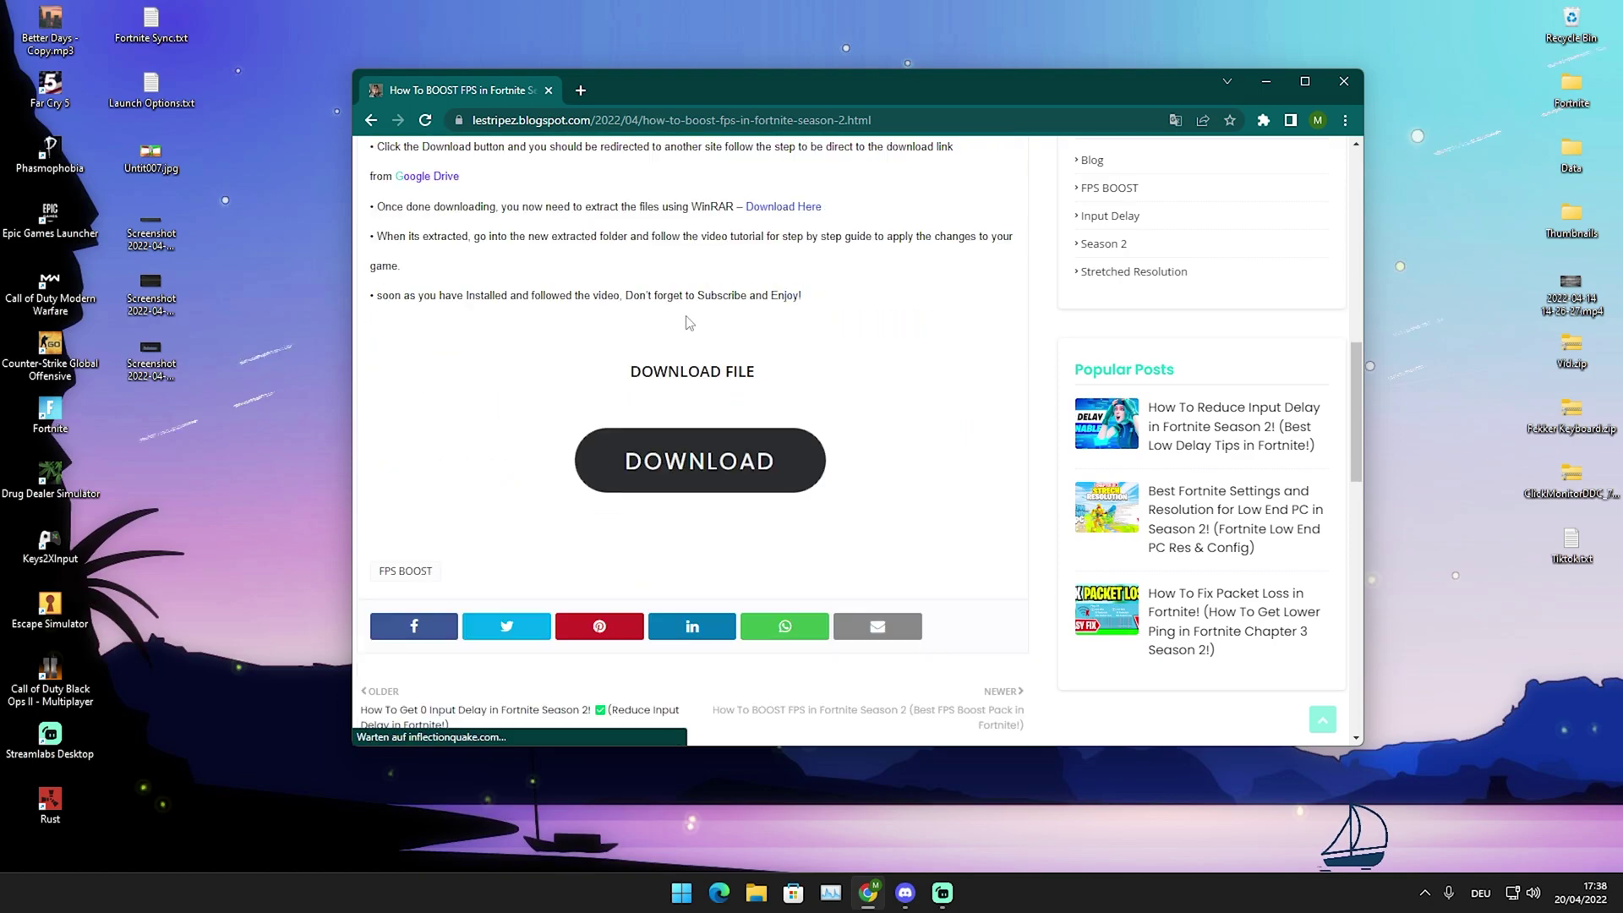
pyautogui.click(679, 464)
pyautogui.click(749, 93)
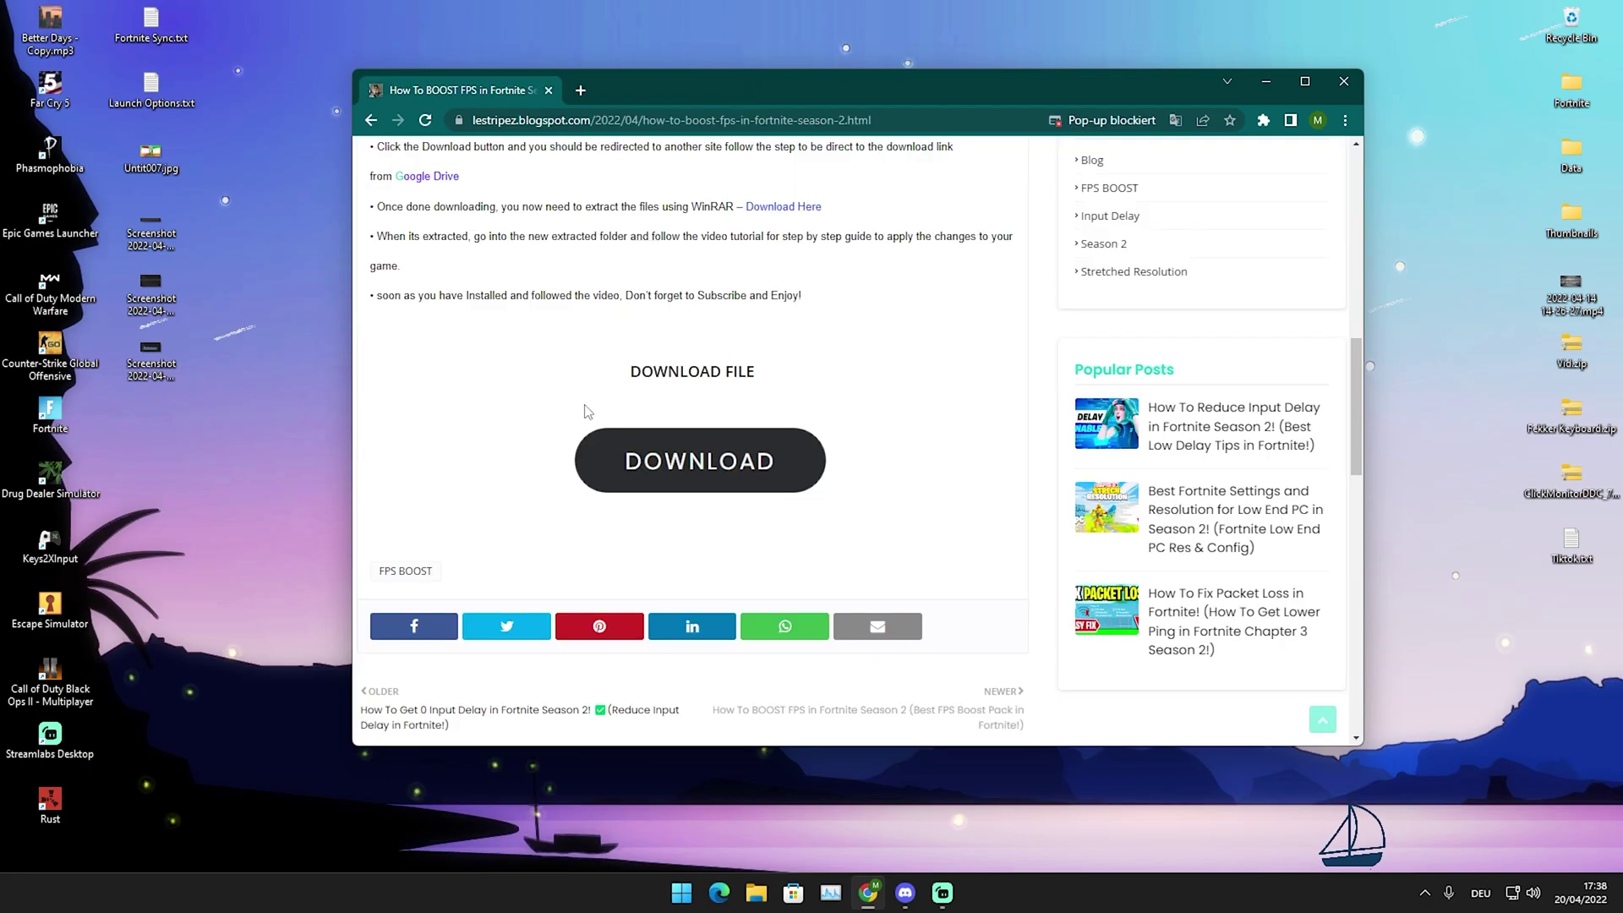
pyautogui.click(729, 470)
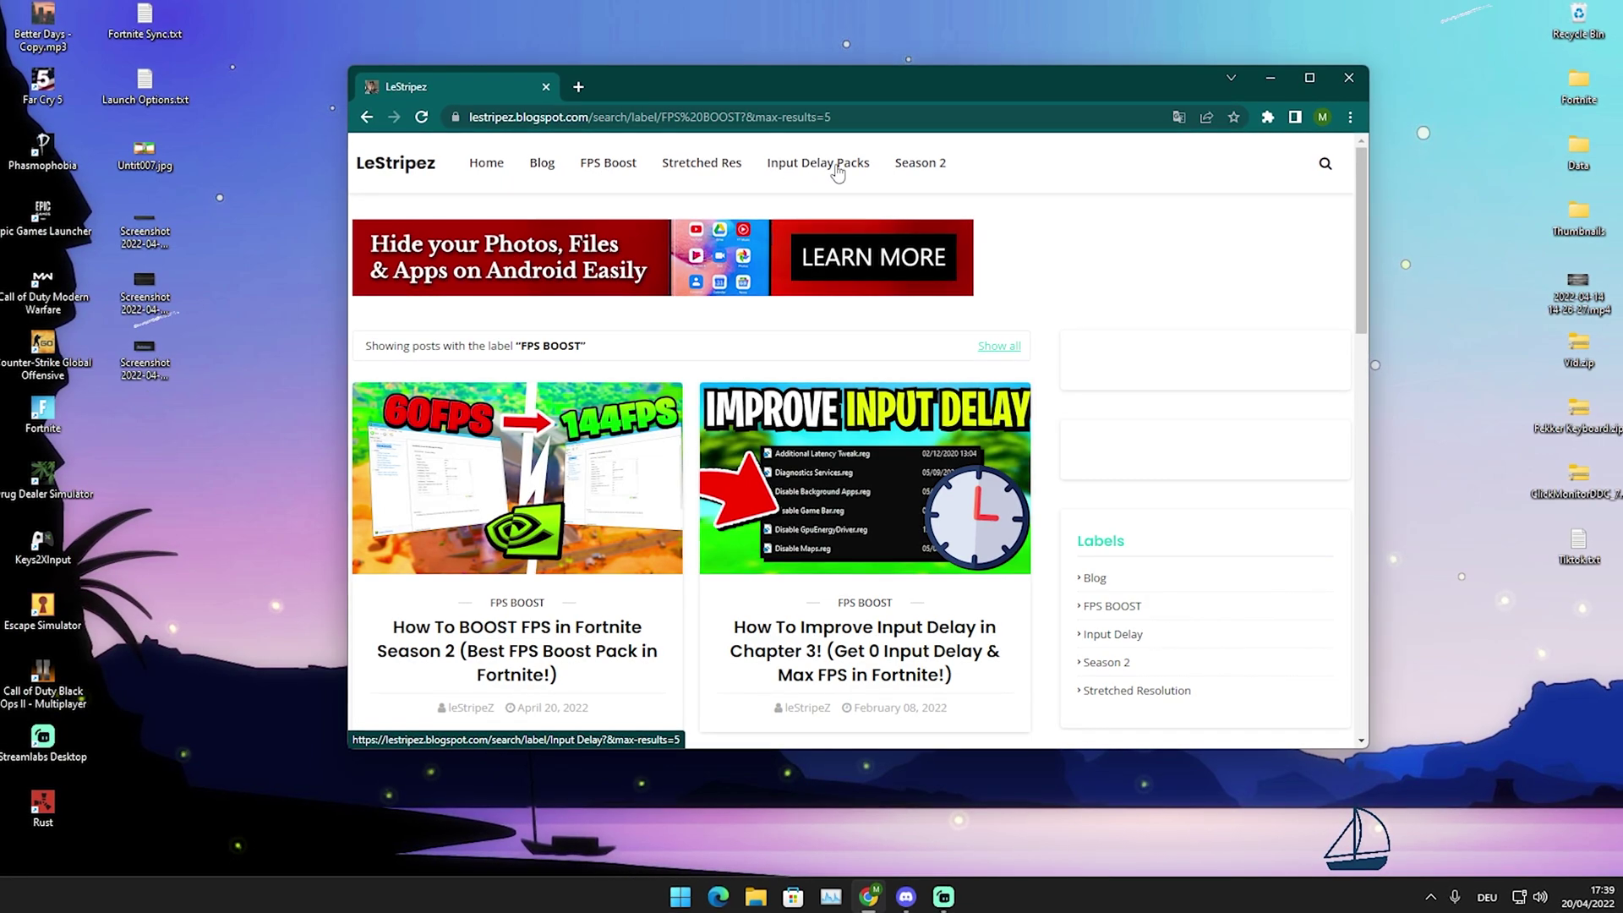
# Step: Browse the blog's Input Delay Packs posts and close the browser
pyautogui.click(833, 168)
pyautogui.scroll(-2, 607, 359)
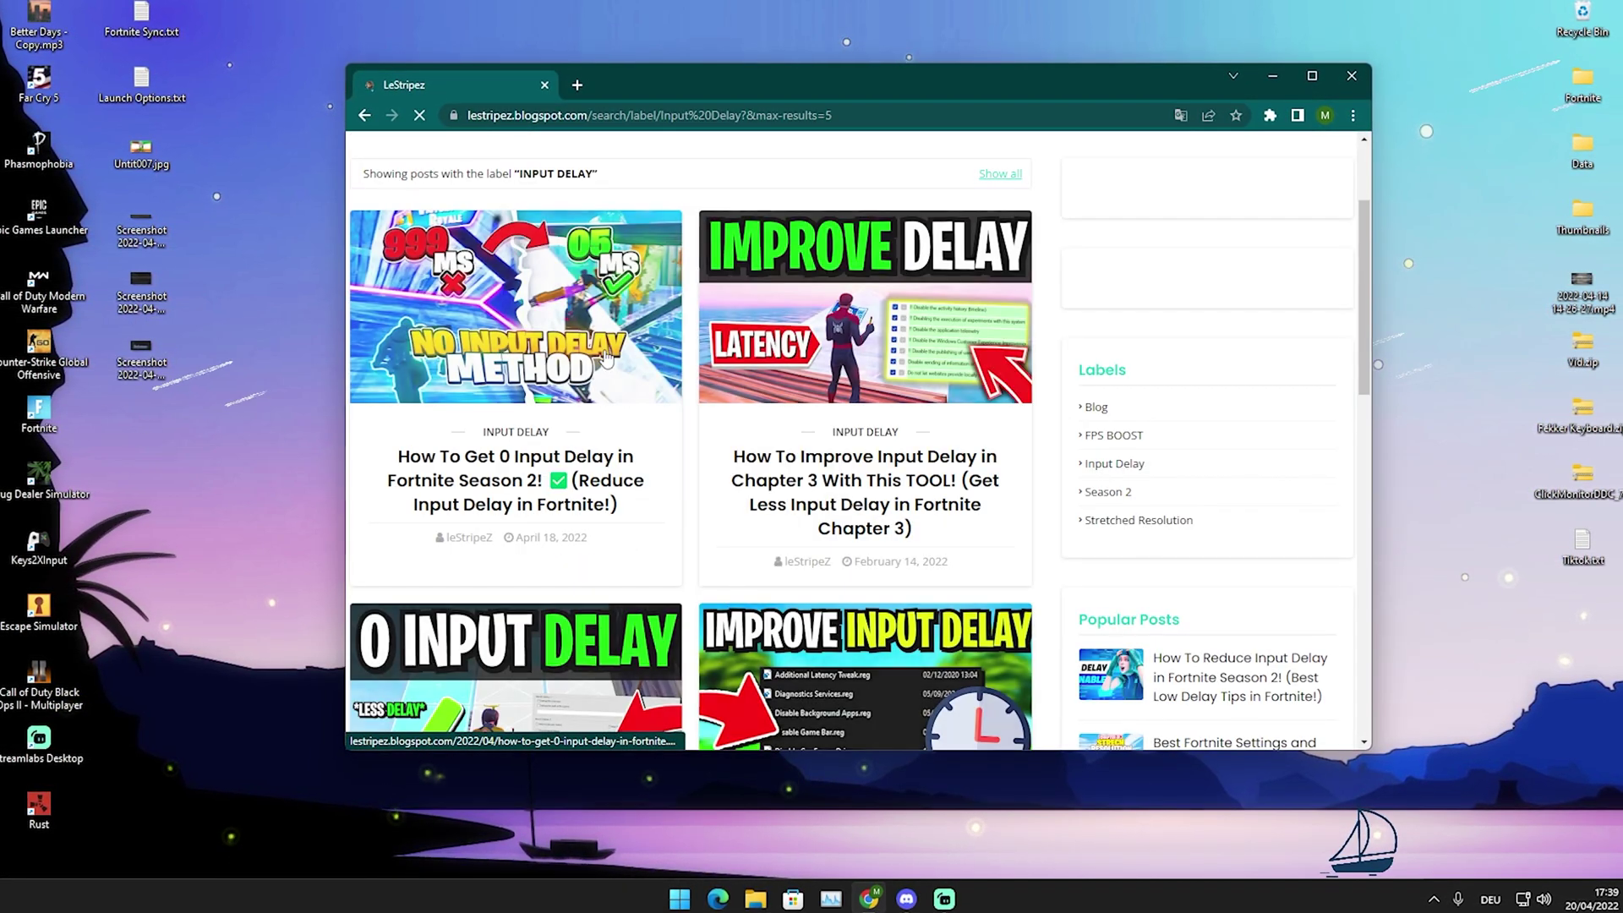
pyautogui.scroll(-4, 782, 488)
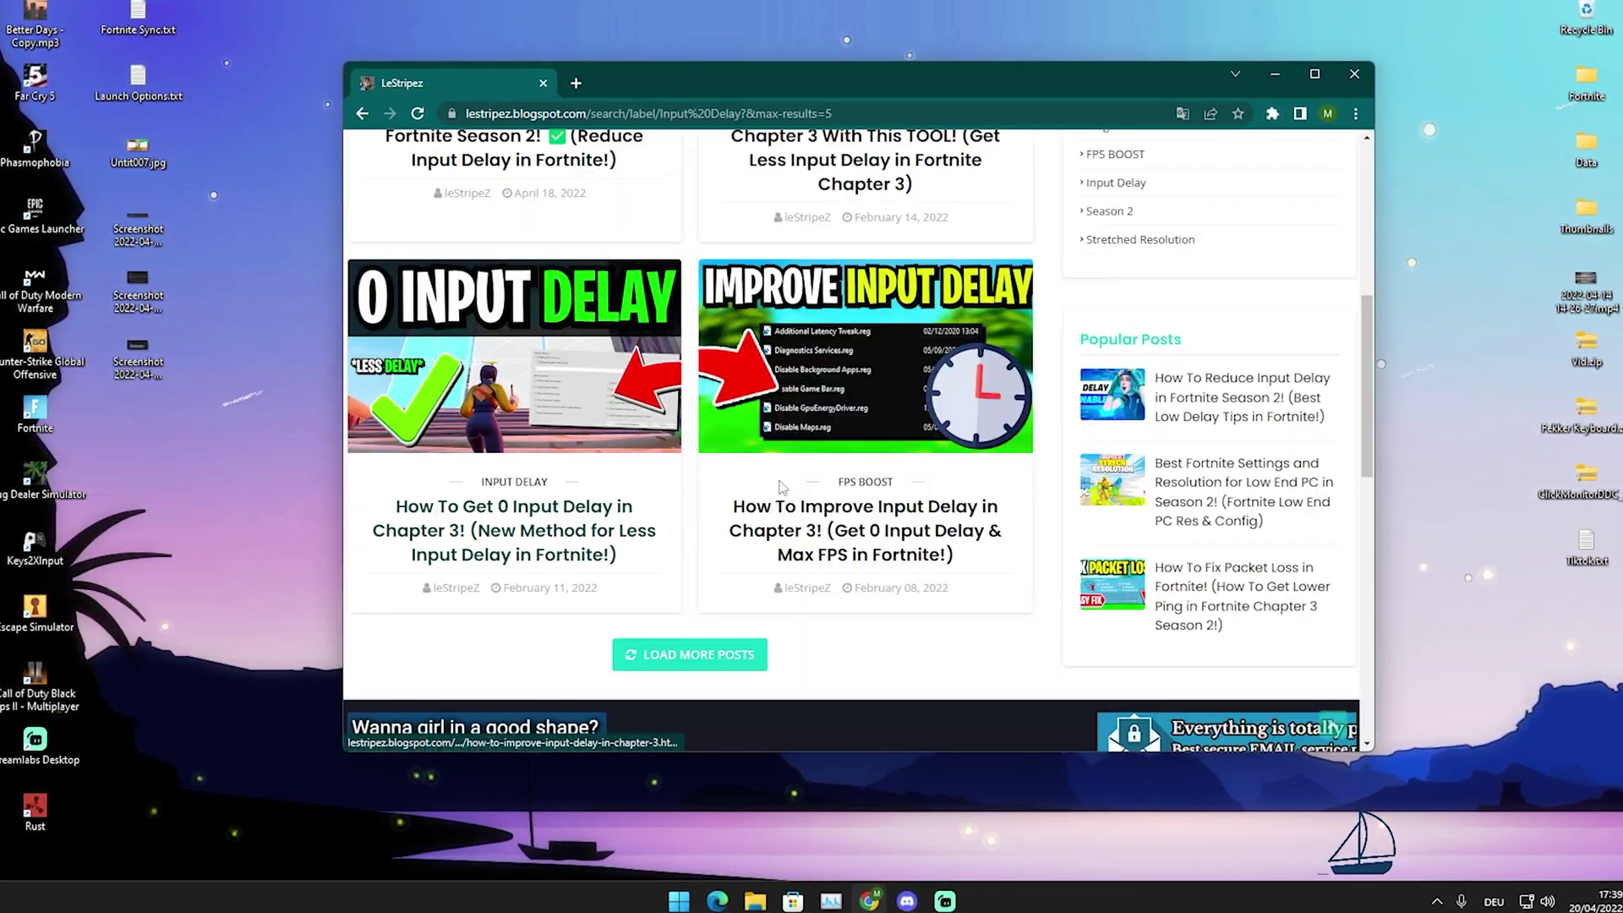
pyautogui.scroll(4, 782, 488)
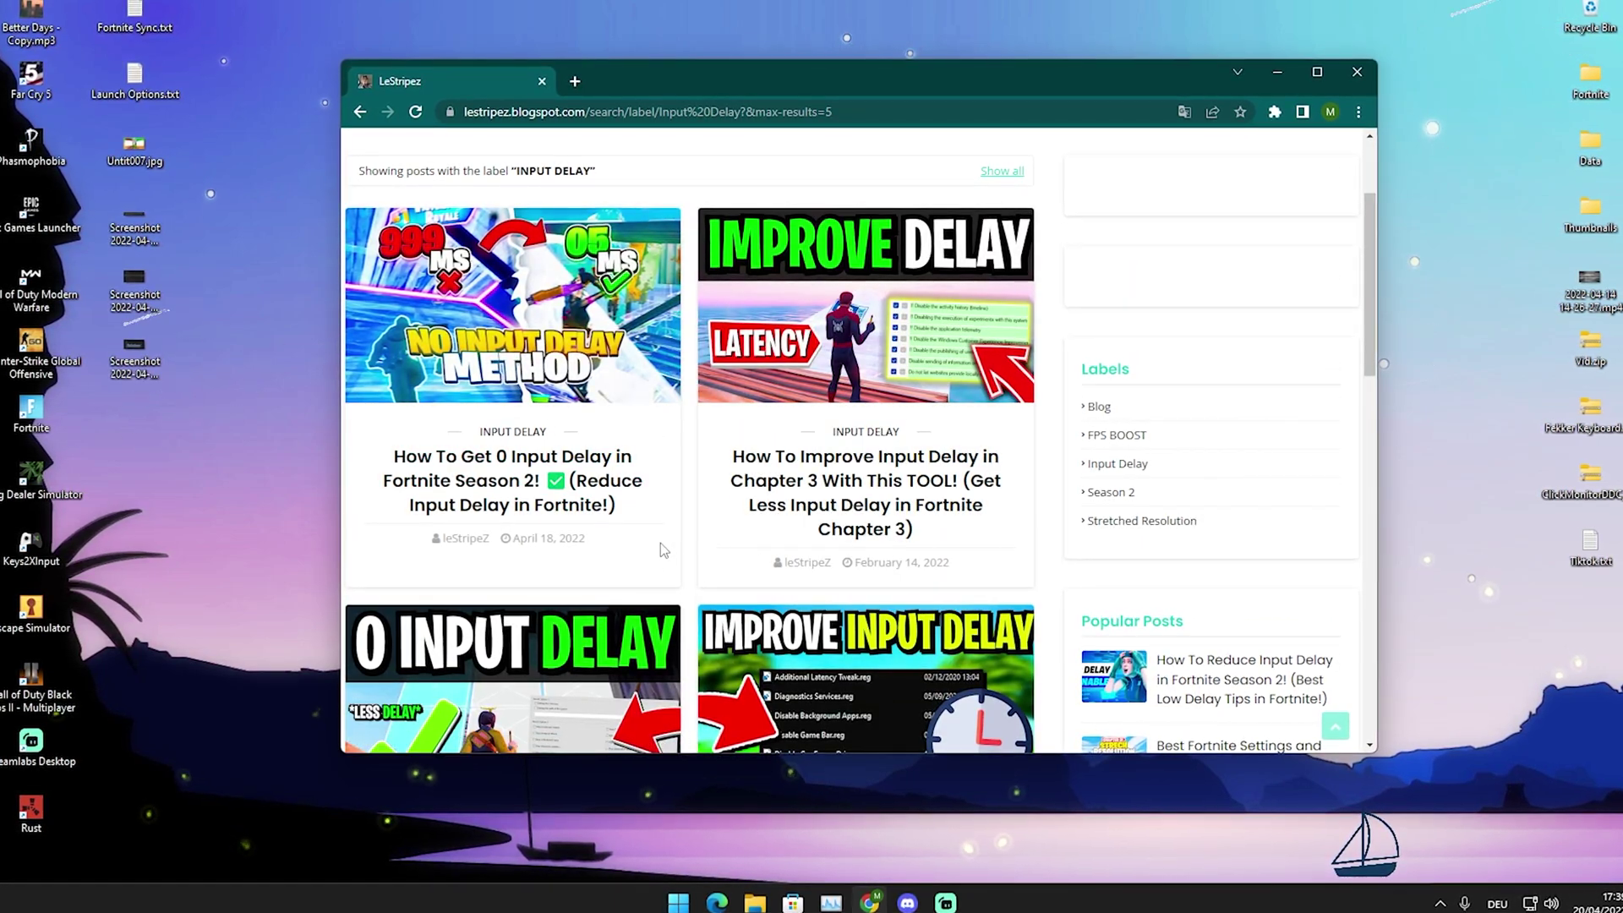
pyautogui.click(1355, 72)
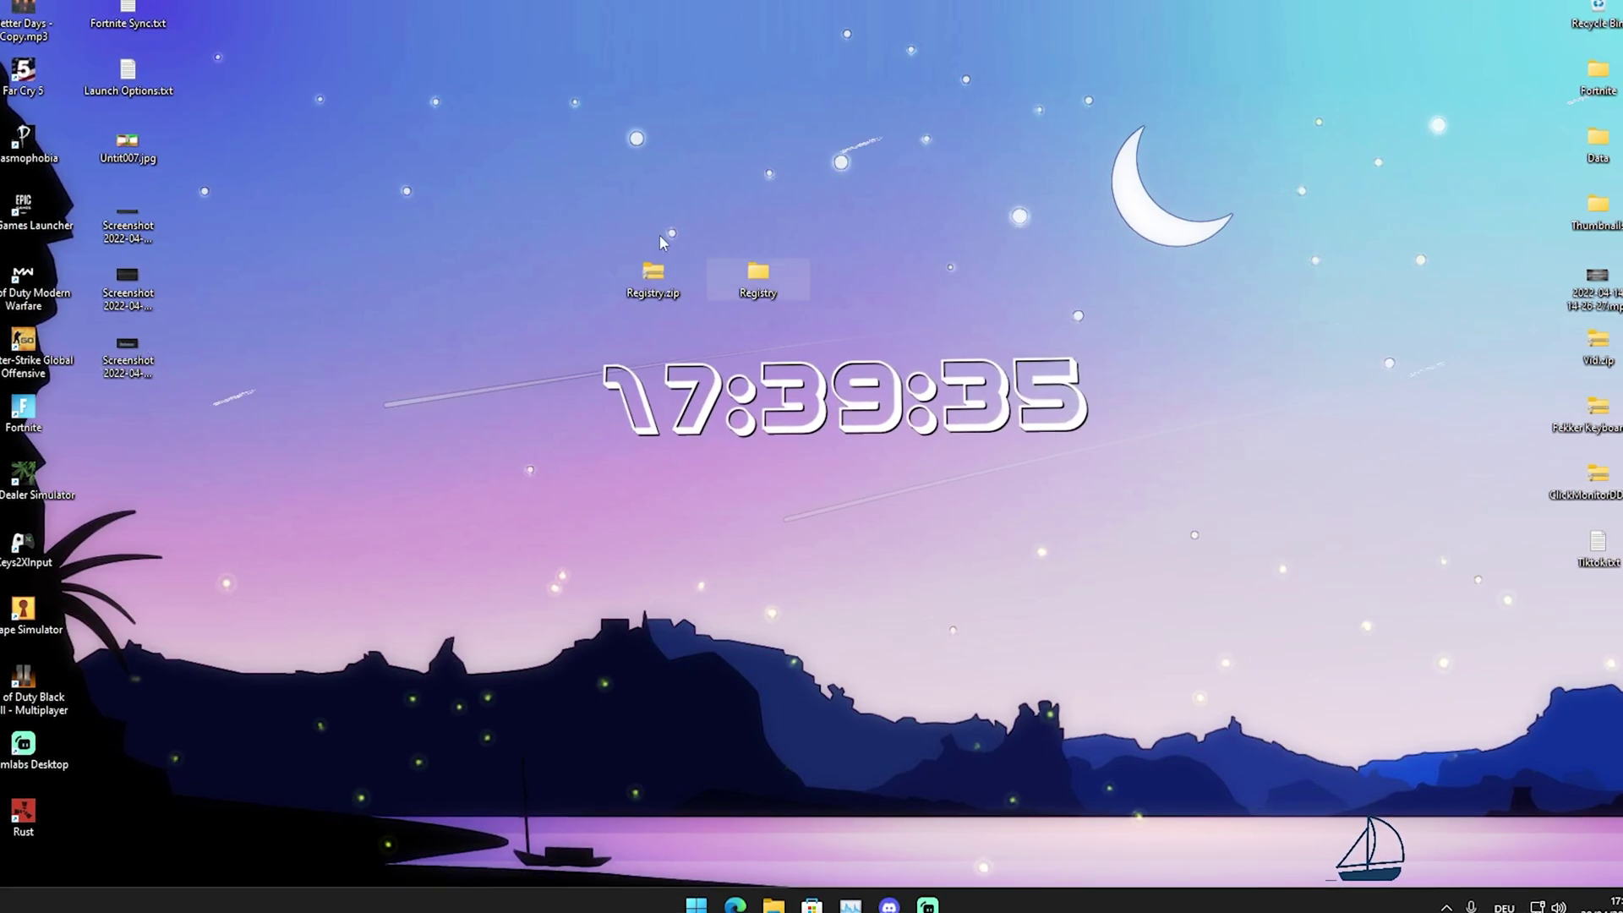
# Step: Open the extracted Registry folder on the desktop and reposition its window
pyautogui.rightClick(655, 275)
pyautogui.click(701, 417)
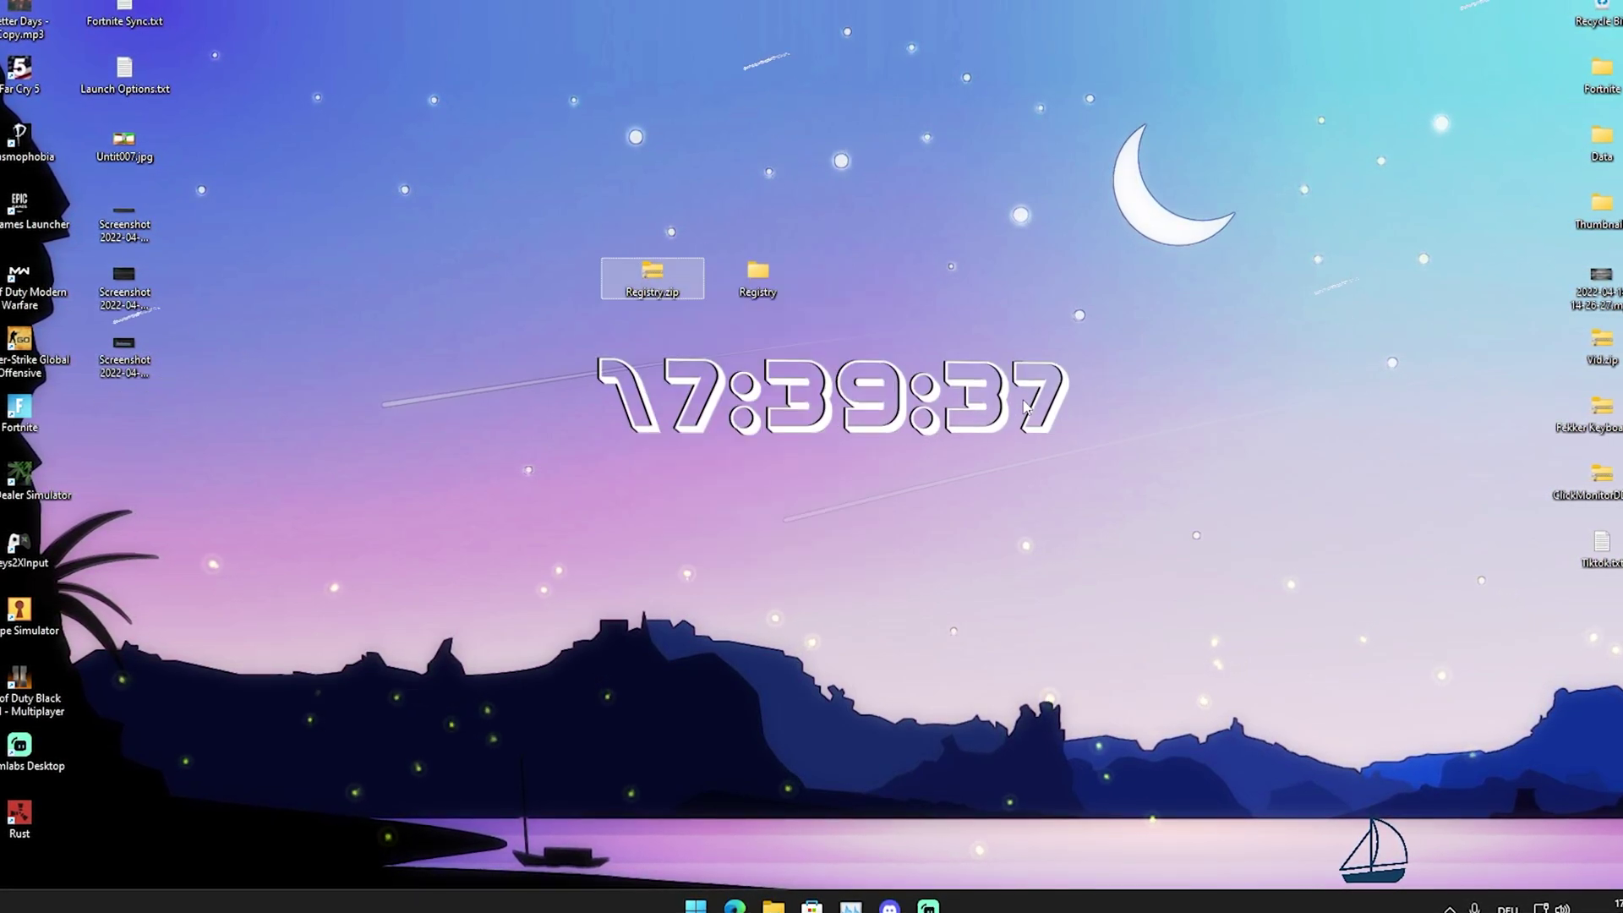
pyautogui.doubleClick(758, 275)
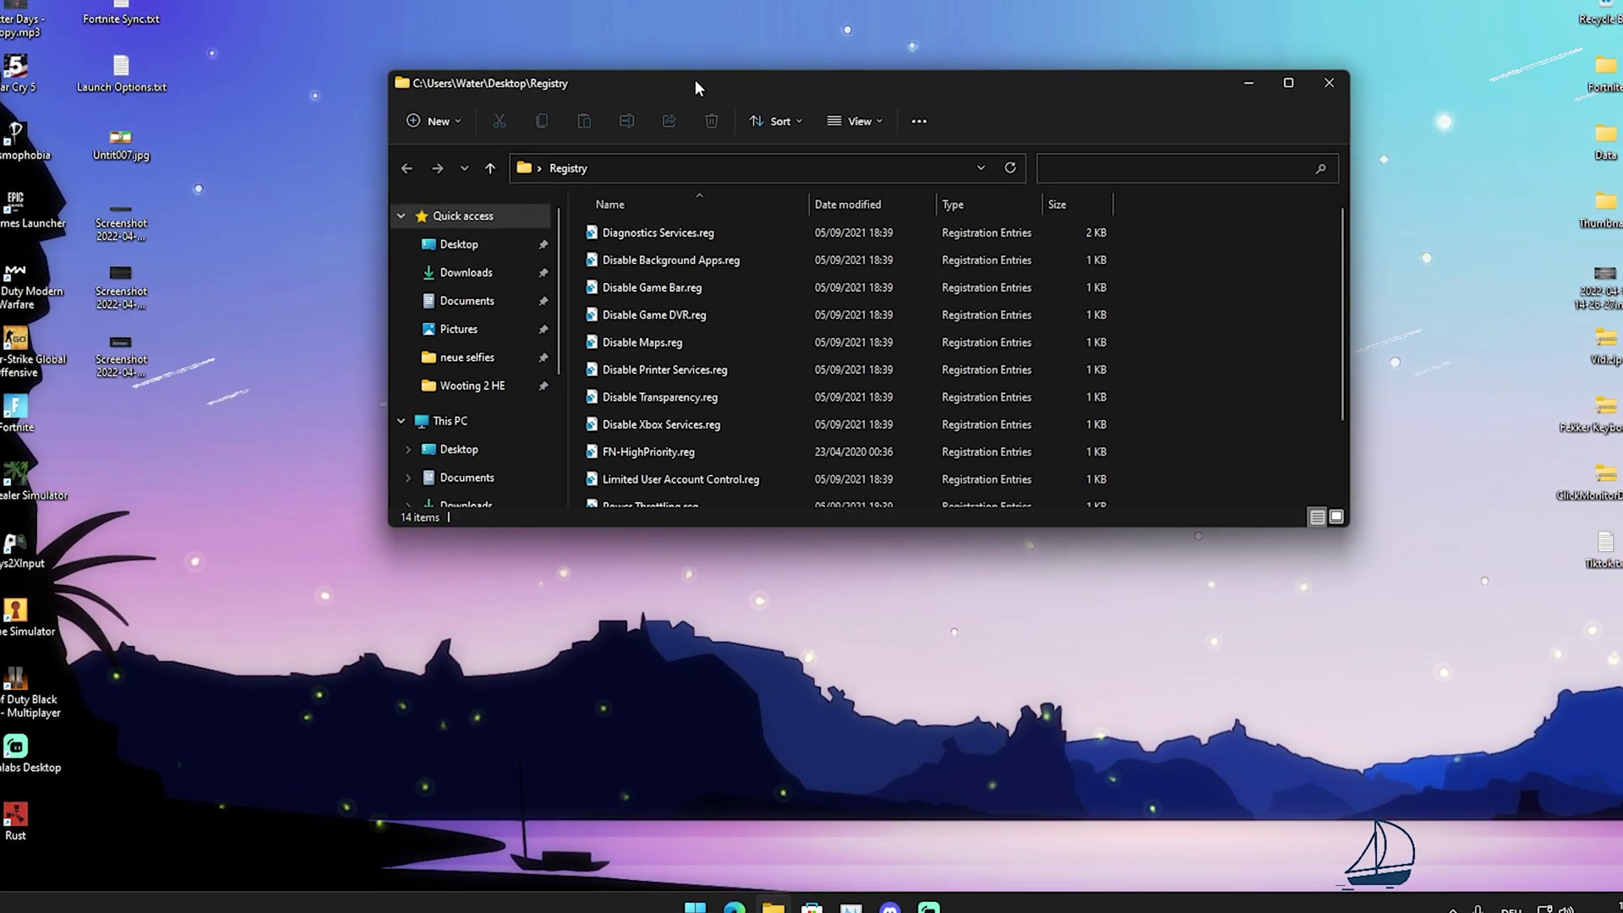
pyautogui.moveTo(695, 84); pyautogui.dragTo(616, 202)
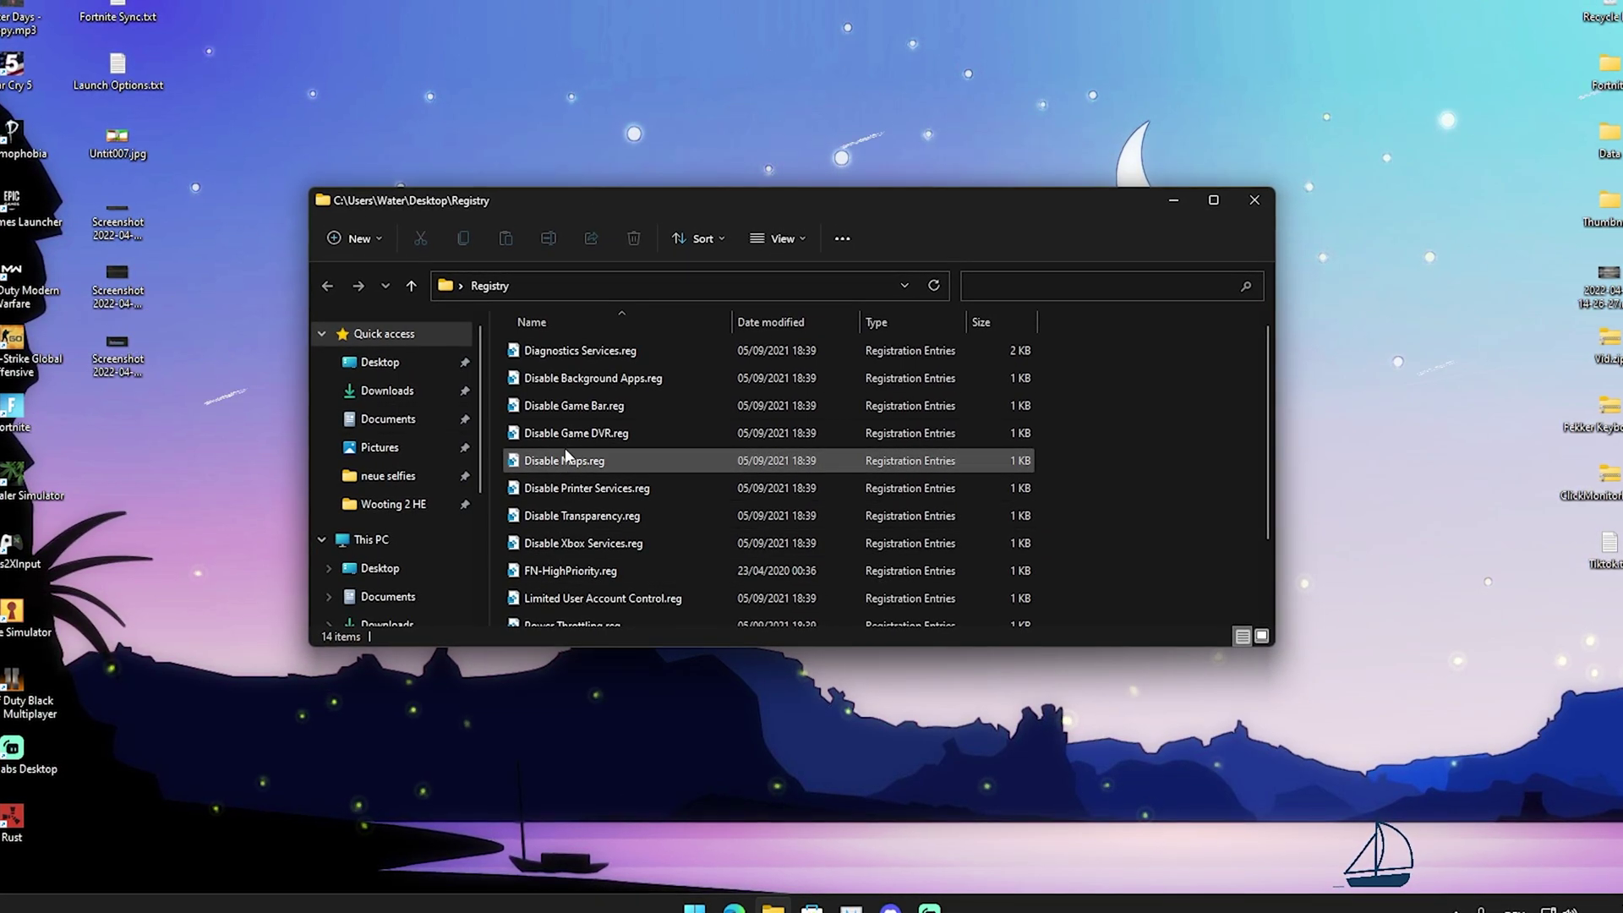
# Step: Add Disable Background Apps.reg and Disable Maps.reg to the Windows registry, accepting each confirmation
pyautogui.doubleClick(551, 377)
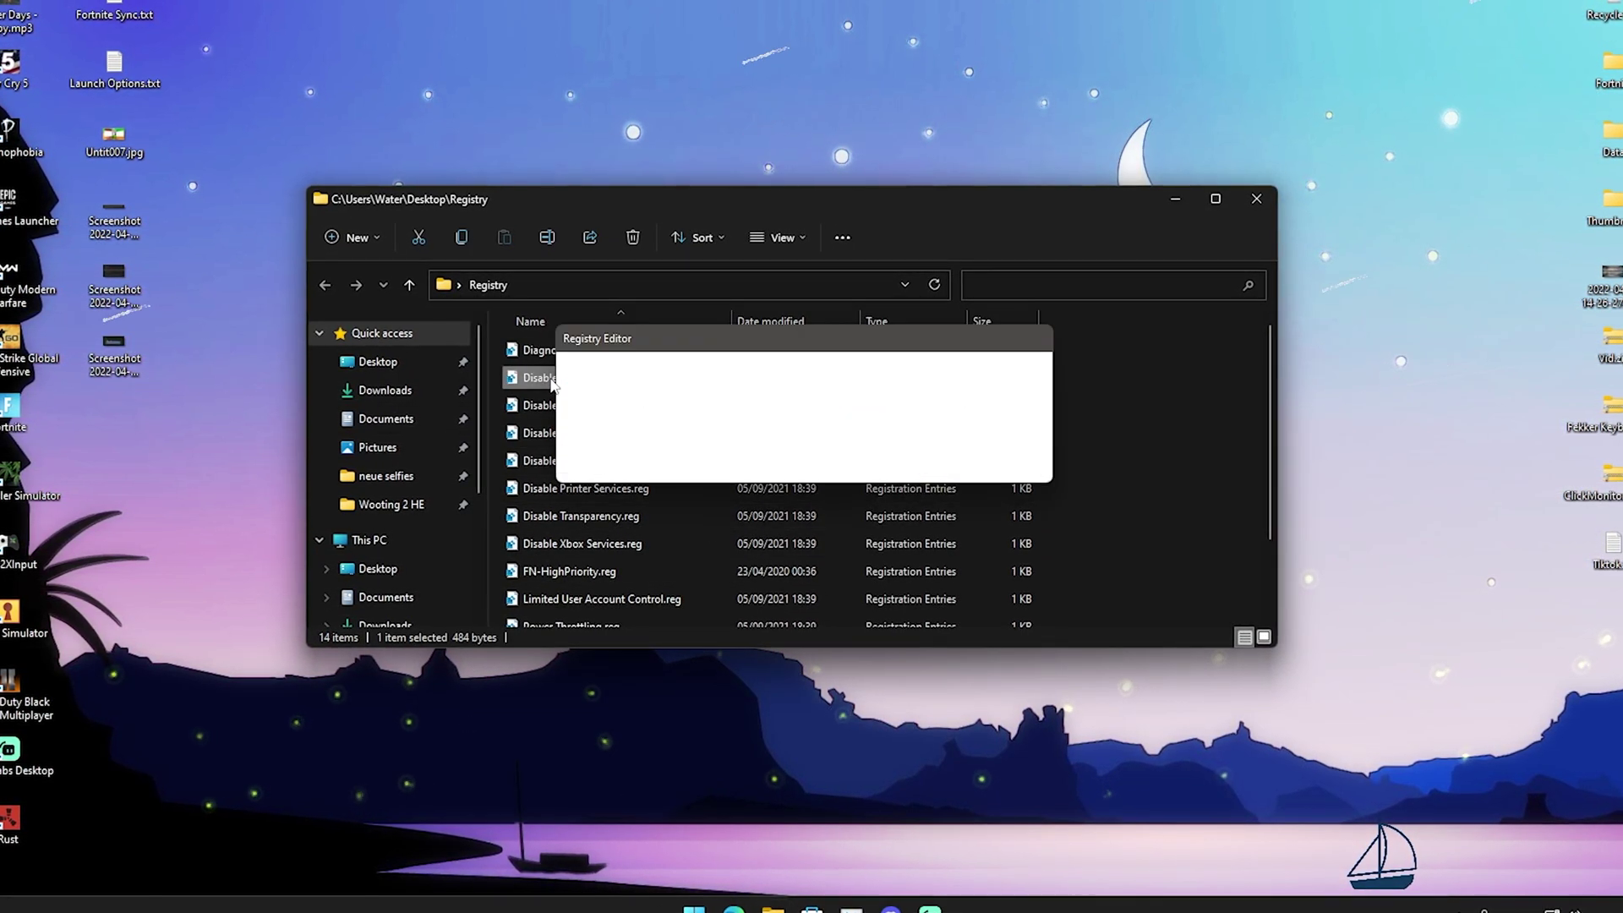
pyautogui.click(944, 470)
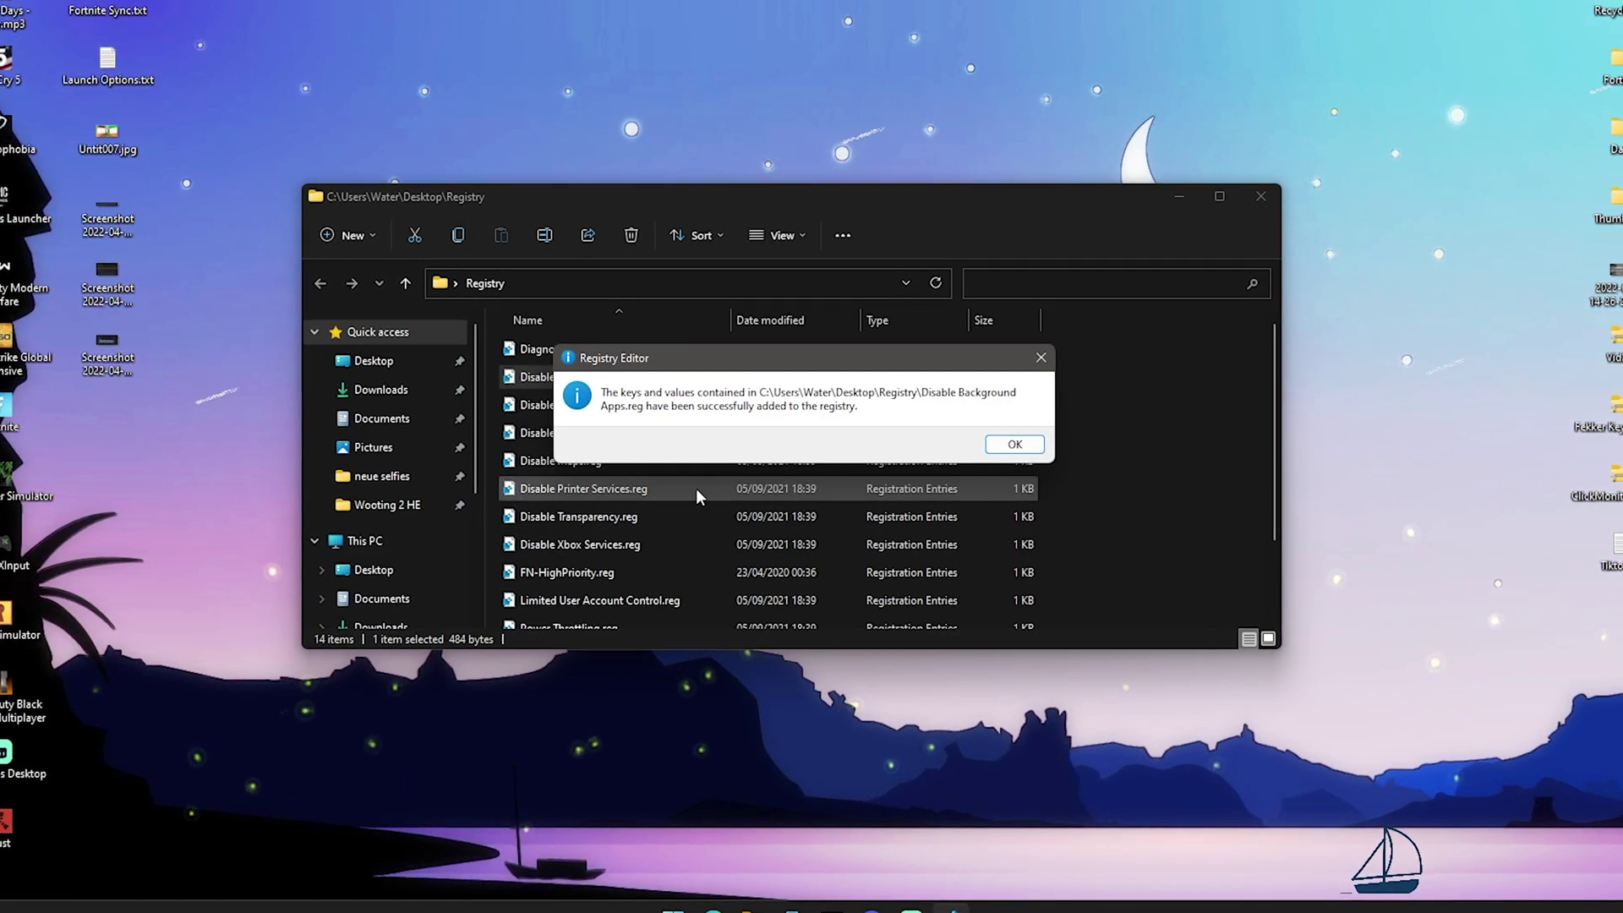
pyautogui.click(1017, 444)
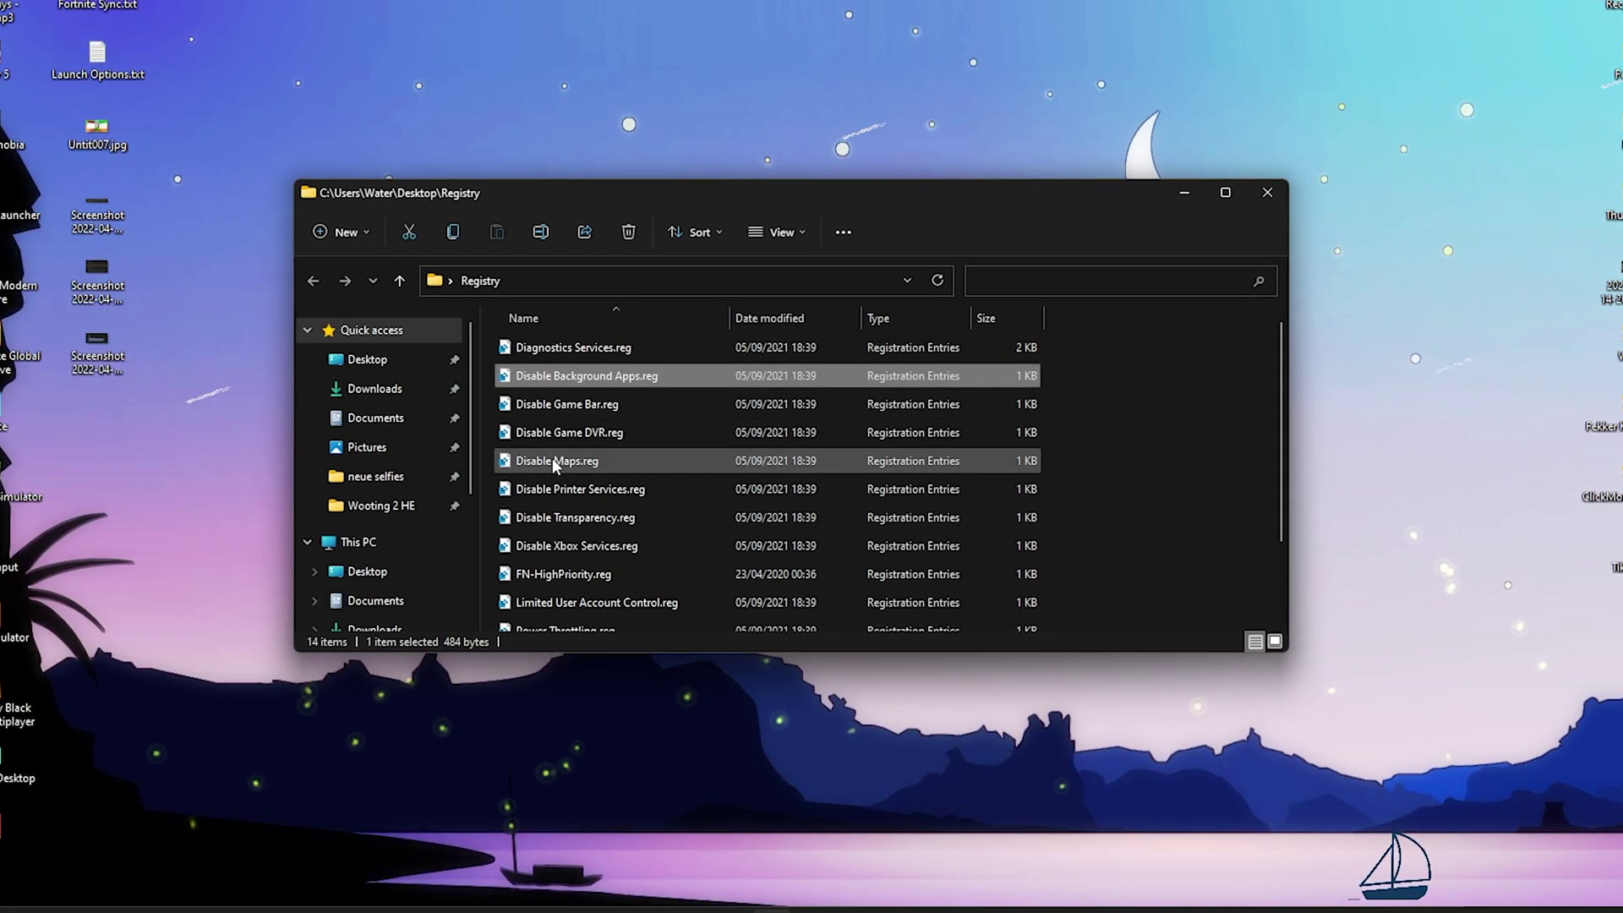
pyautogui.doubleClick(531, 463)
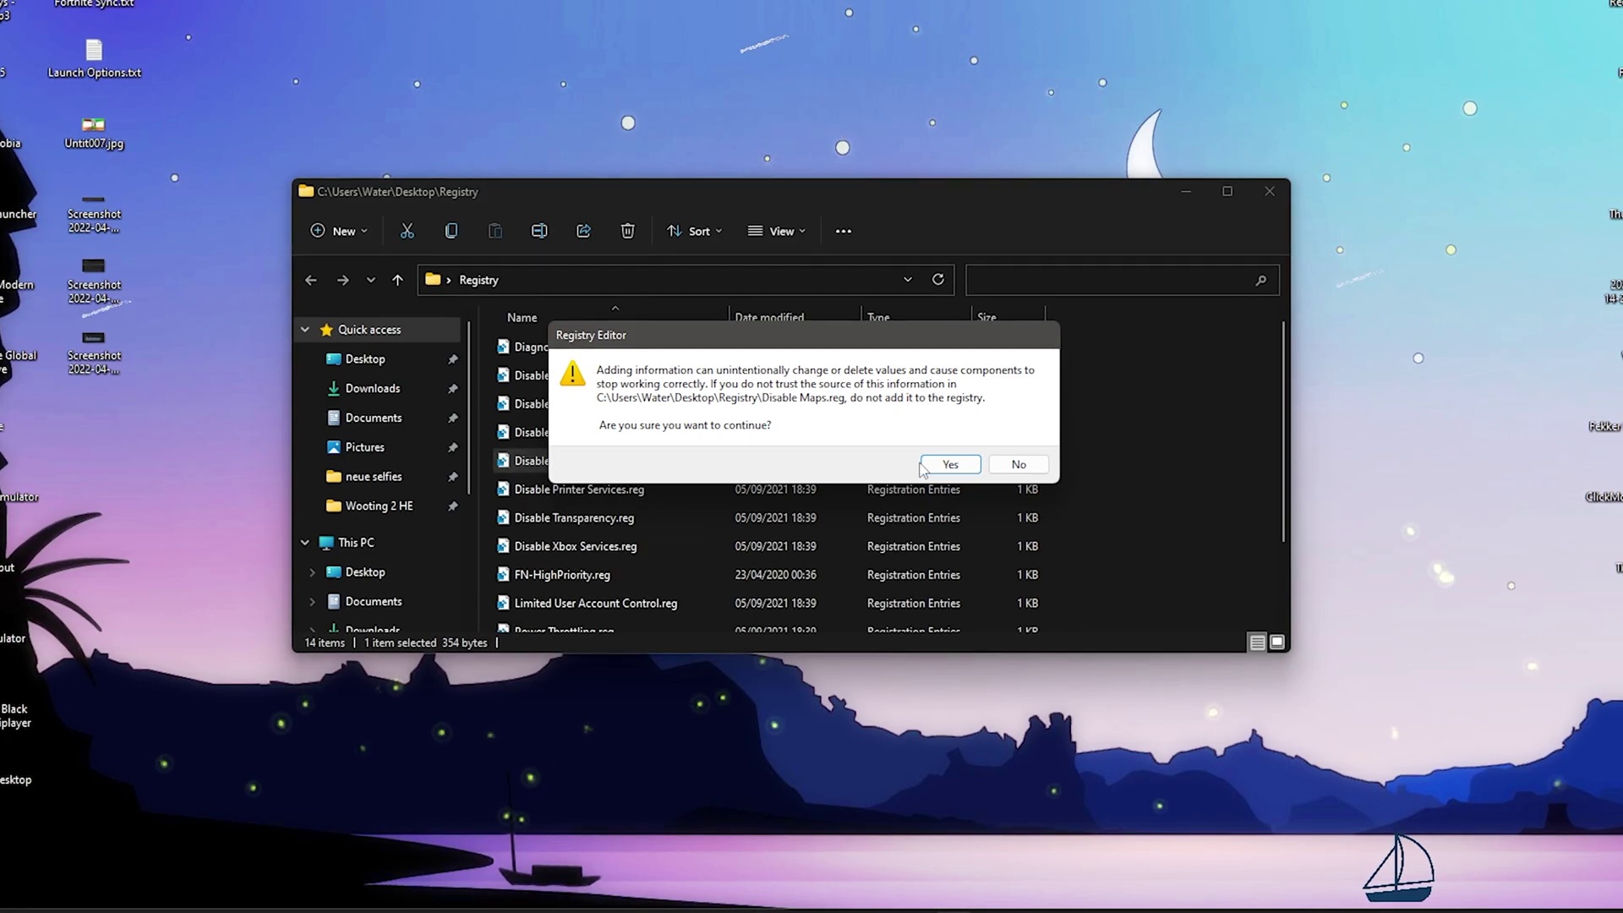
pyautogui.click(945, 466)
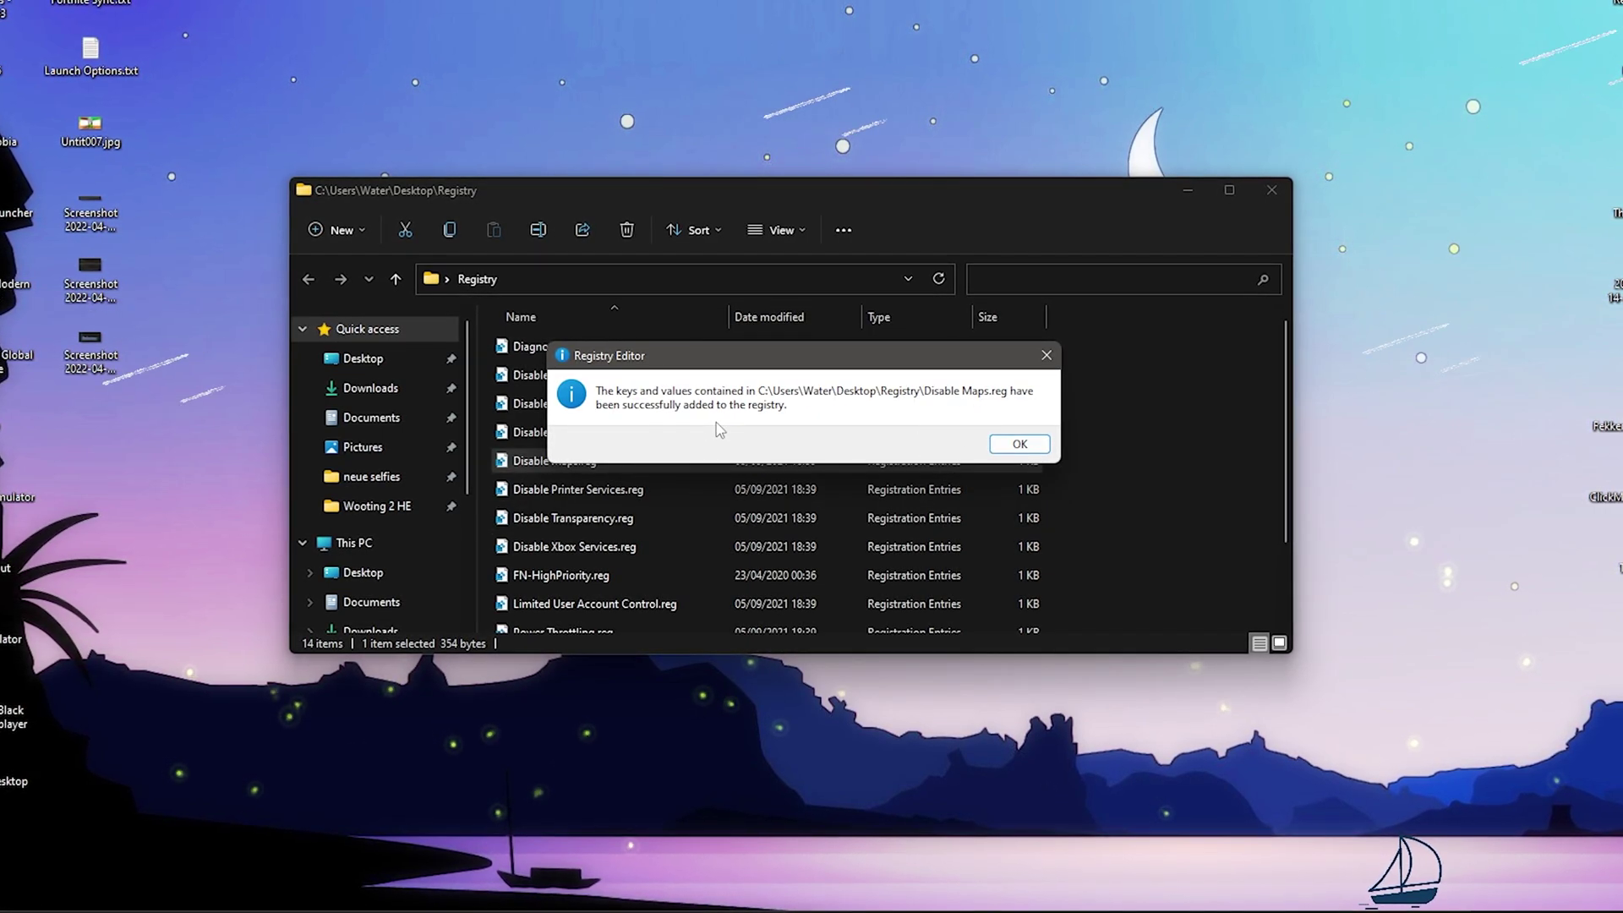
pyautogui.click(1021, 444)
# Step: Add FN-HighPriority.reg to the Windows registry and close the Registry folder
pyautogui.scroll(-3, 616, 482)
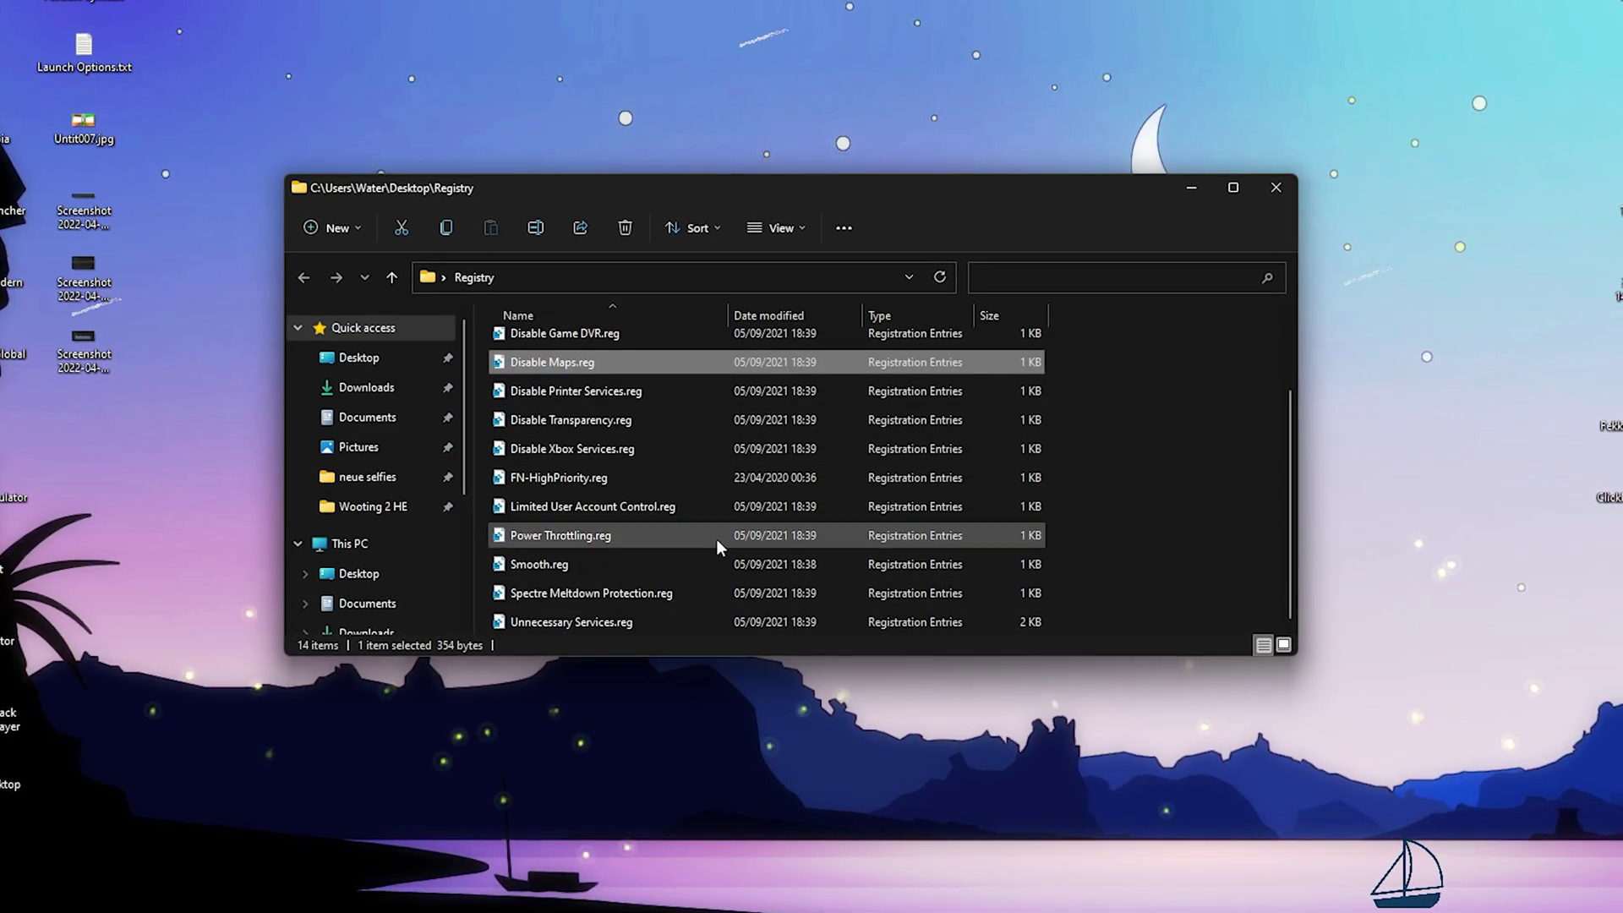
pyautogui.doubleClick(567, 477)
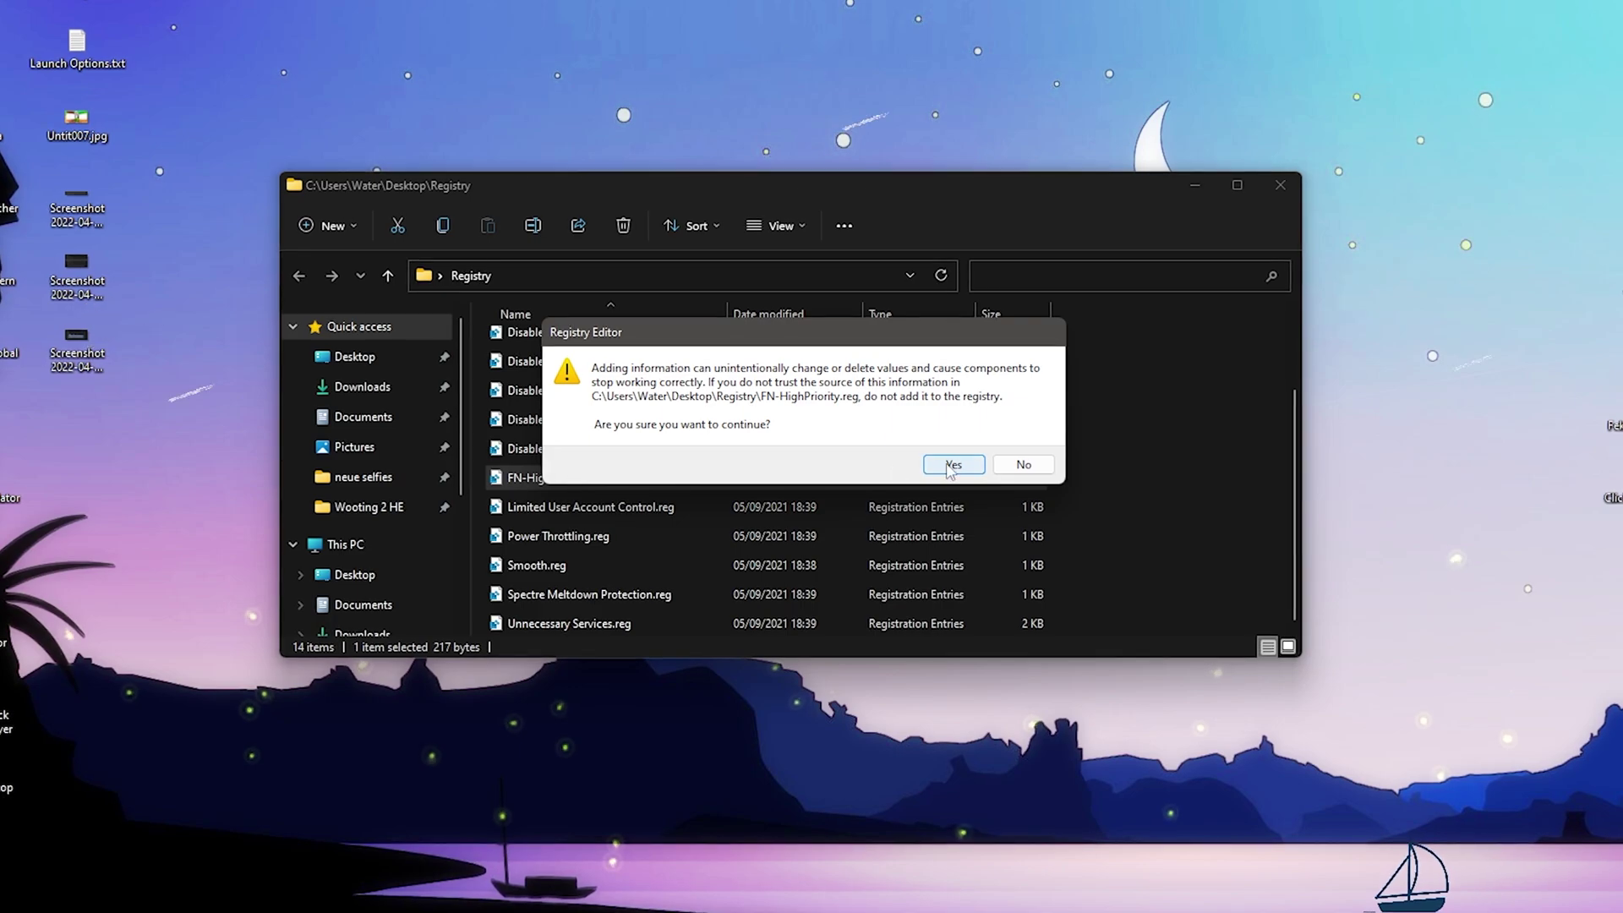
pyautogui.click(946, 463)
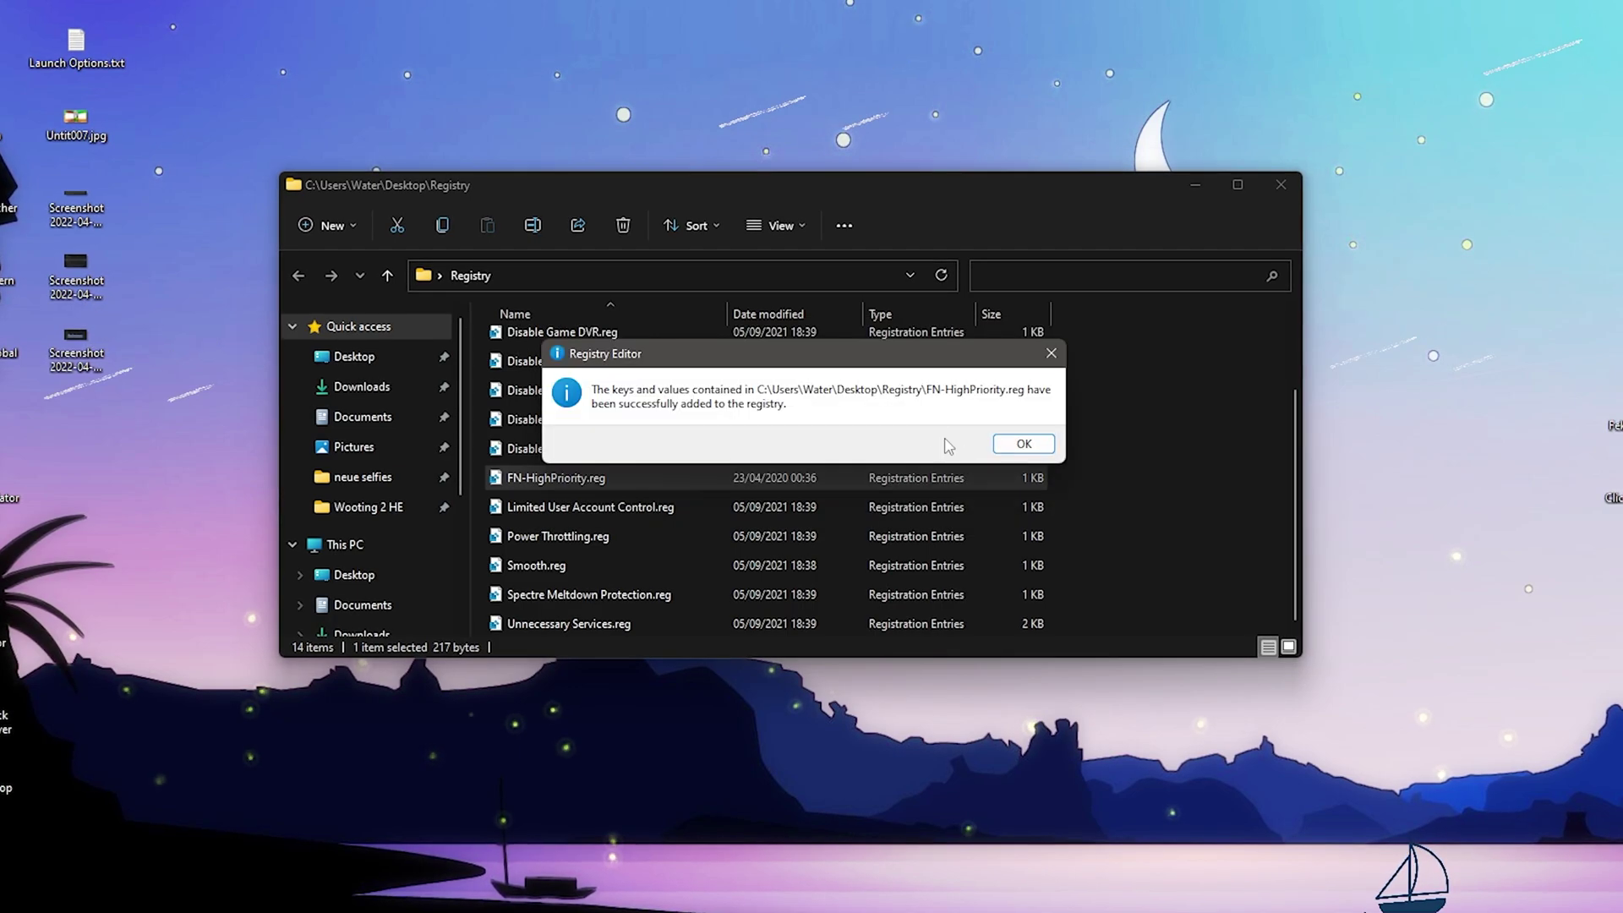
pyautogui.click(1023, 446)
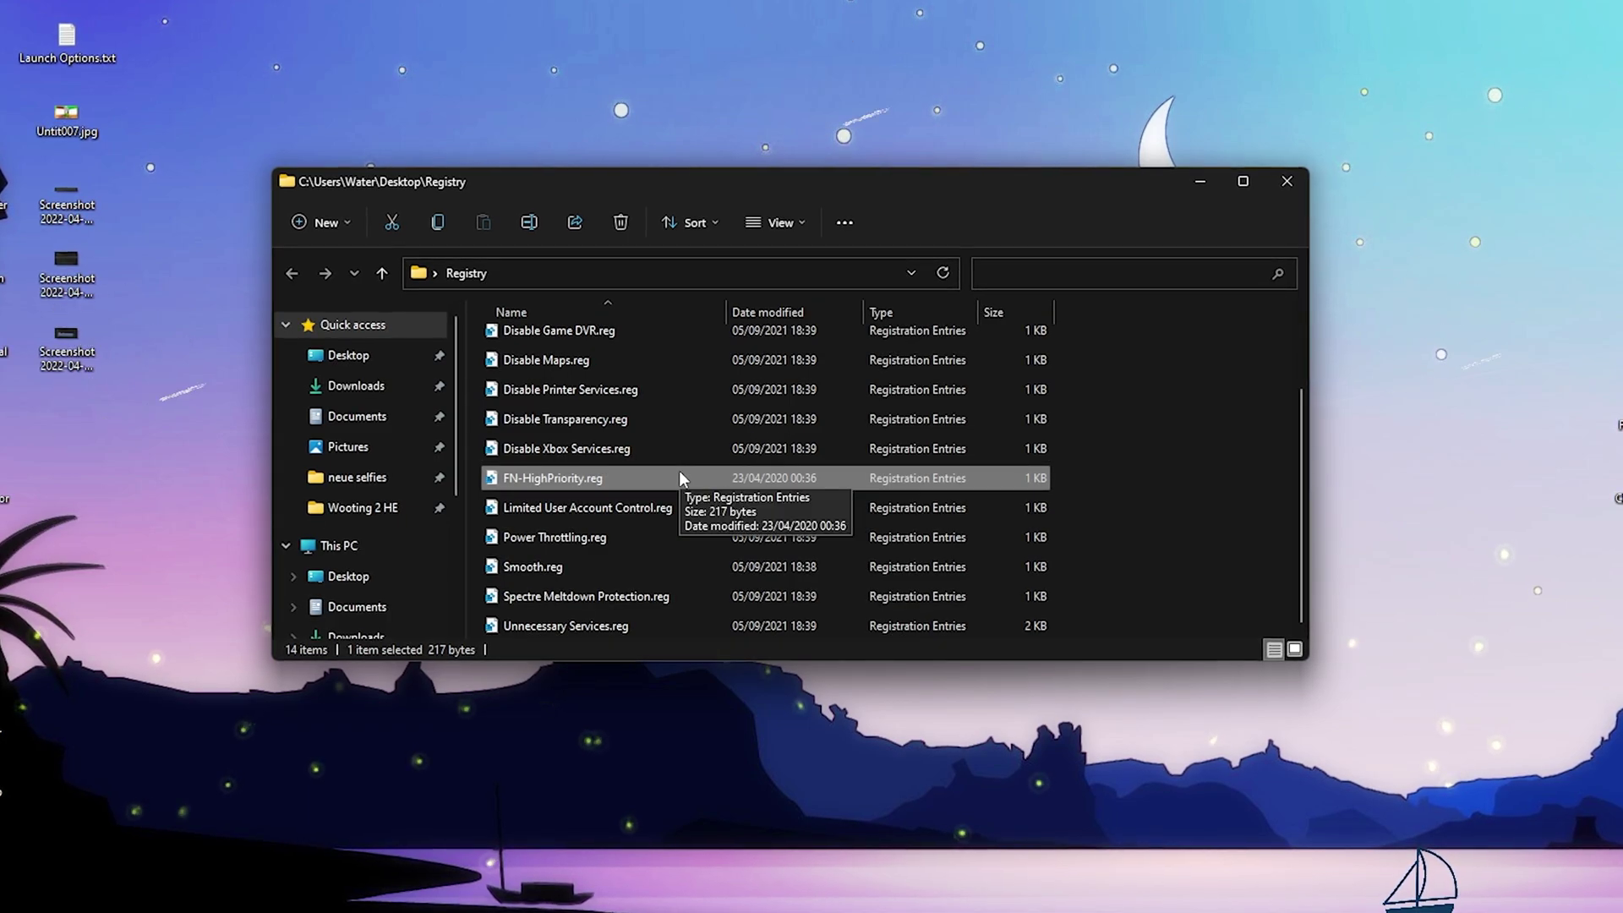
pyautogui.scroll(2, 783, 438)
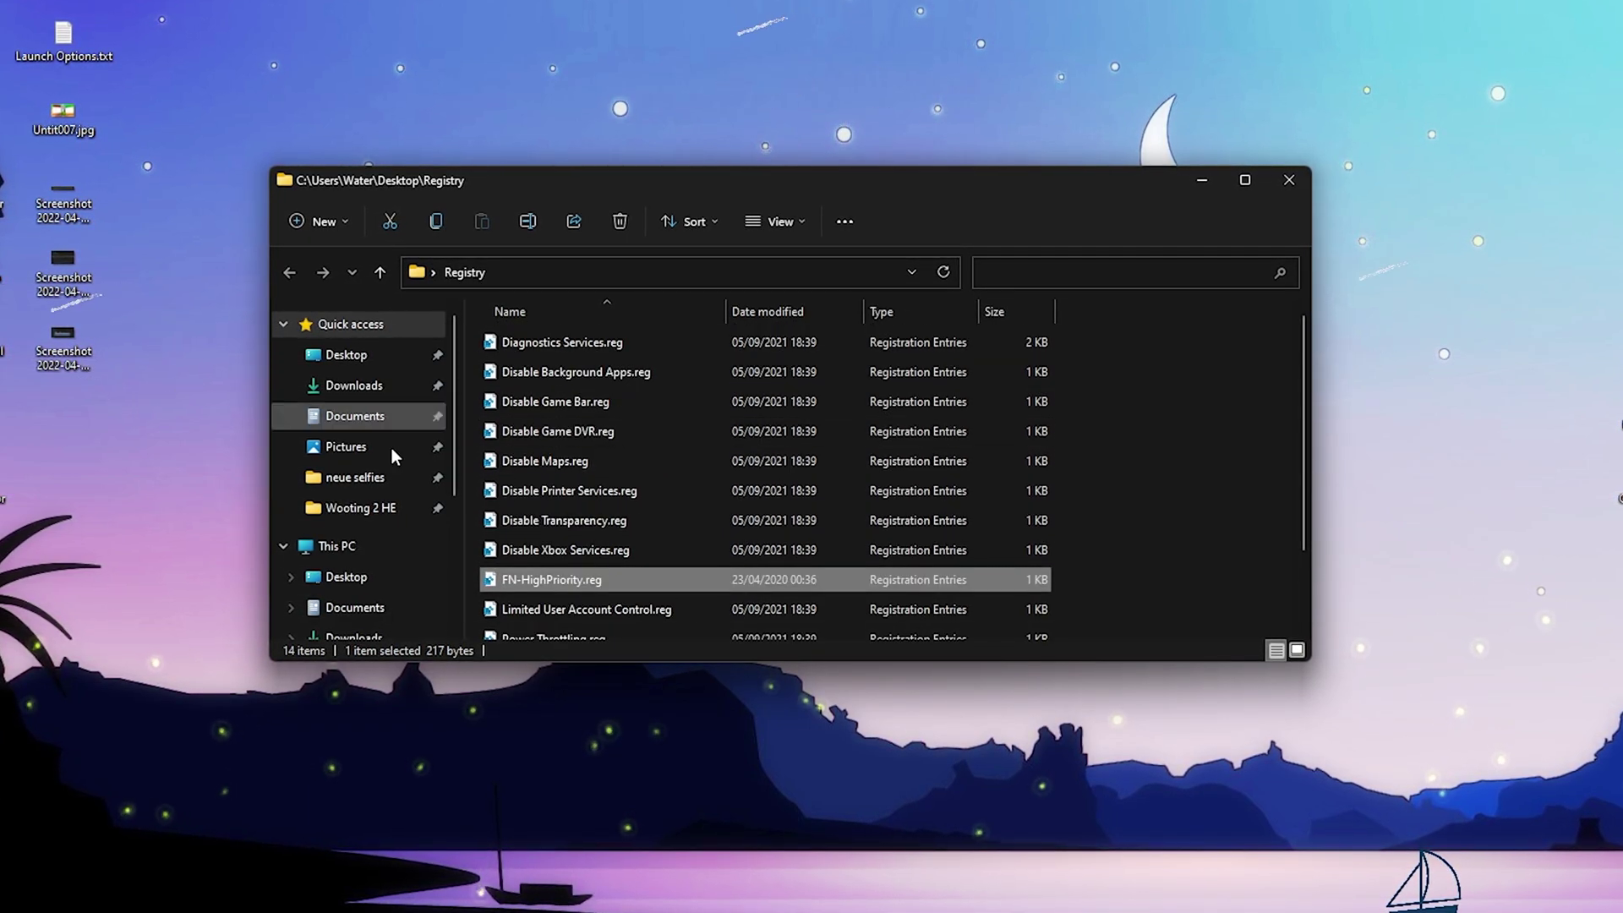
pyautogui.click(1288, 179)
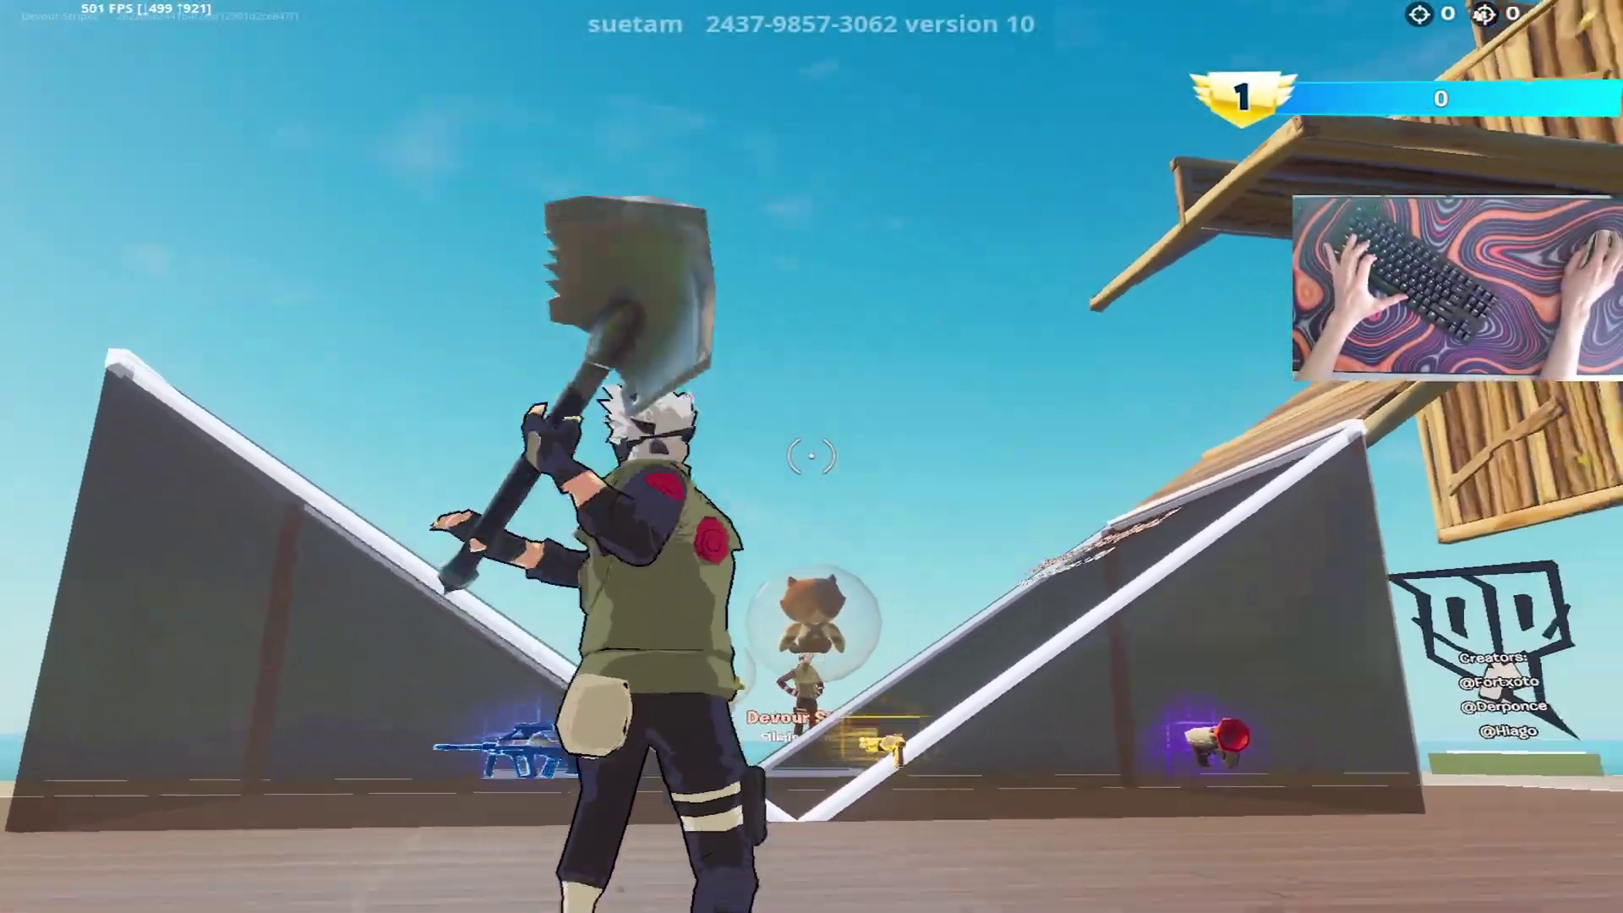
pyautogui.press('w')
pyautogui.press('space')
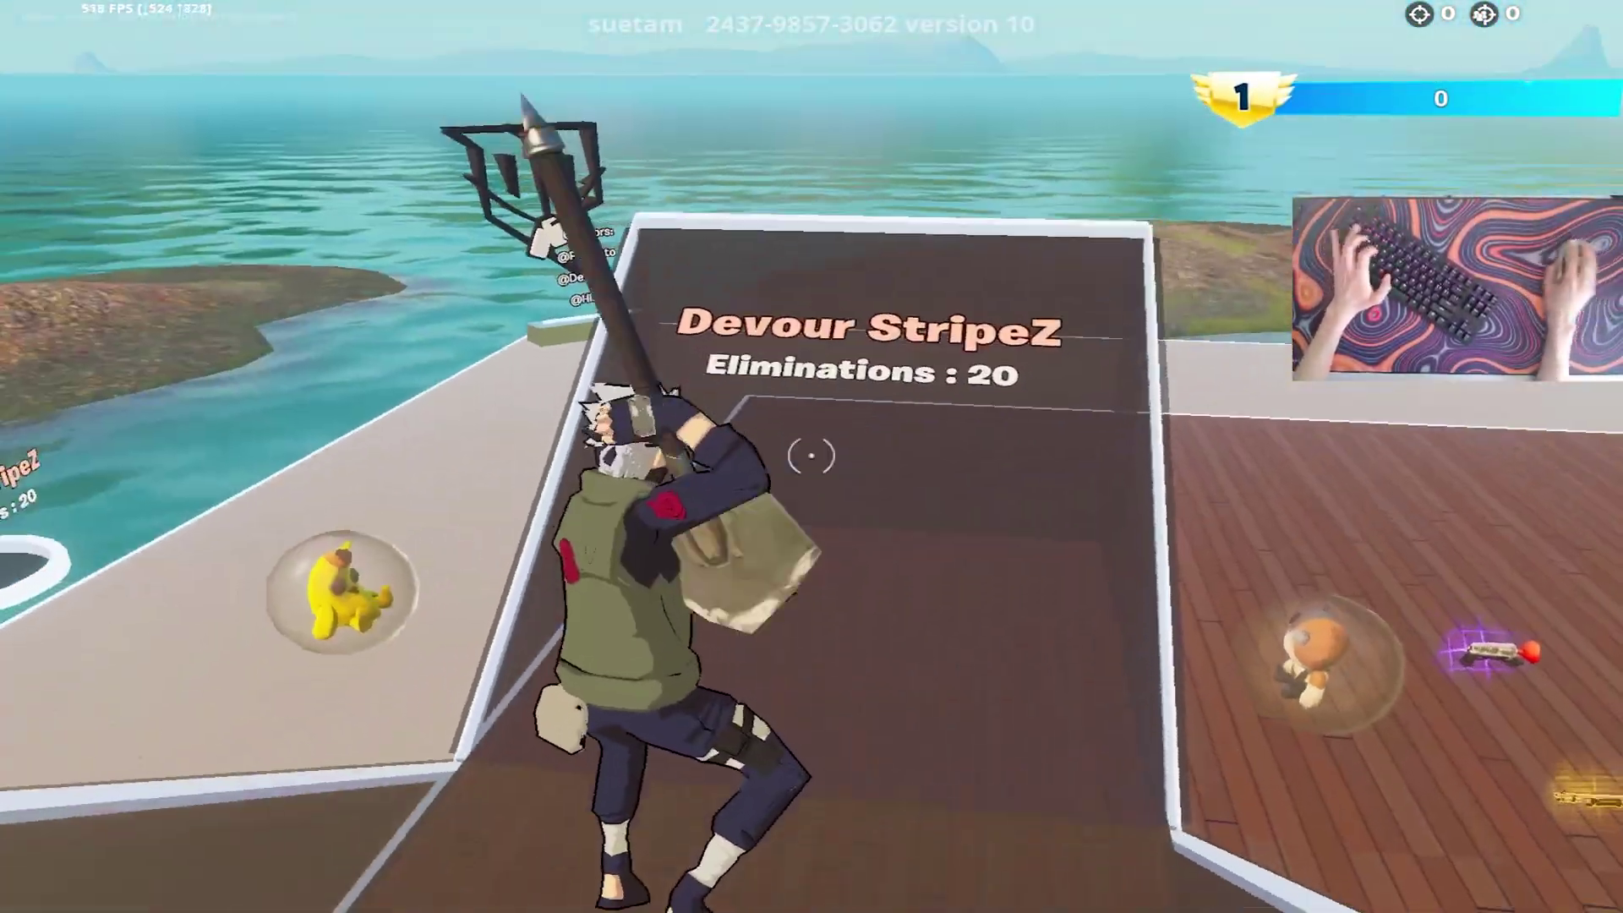
pyautogui.press('z')
pyautogui.click(811, 456)
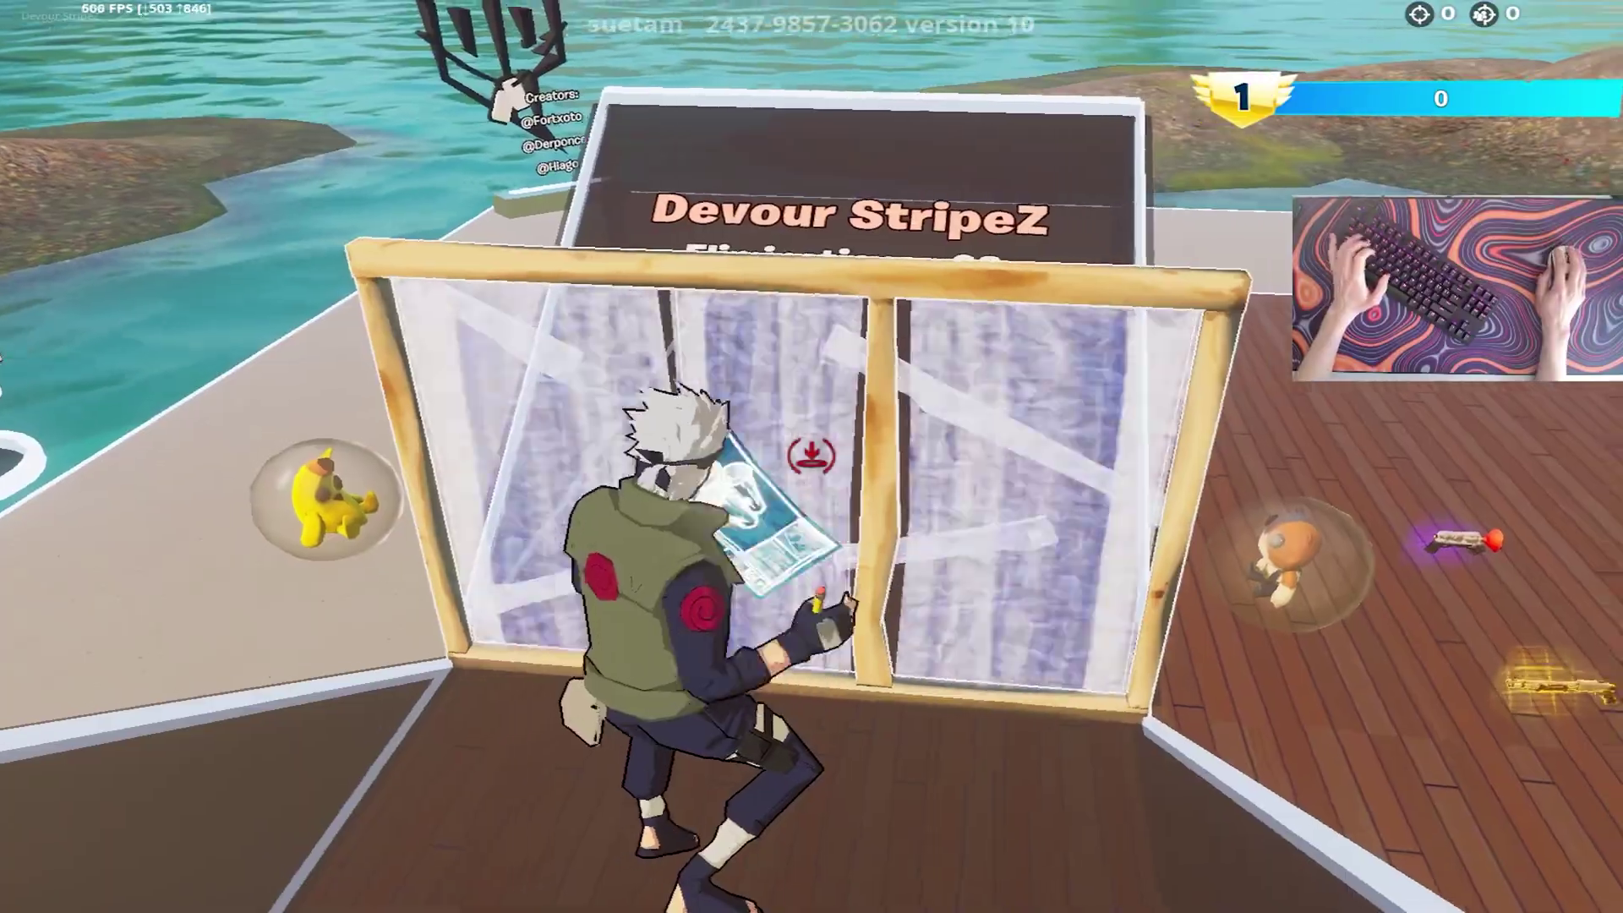
pyautogui.press('g')
pyautogui.click(811, 456)
pyautogui.press('g')
pyautogui.click(811, 456)
pyautogui.press('g')
pyautogui.rightClick(811, 456)
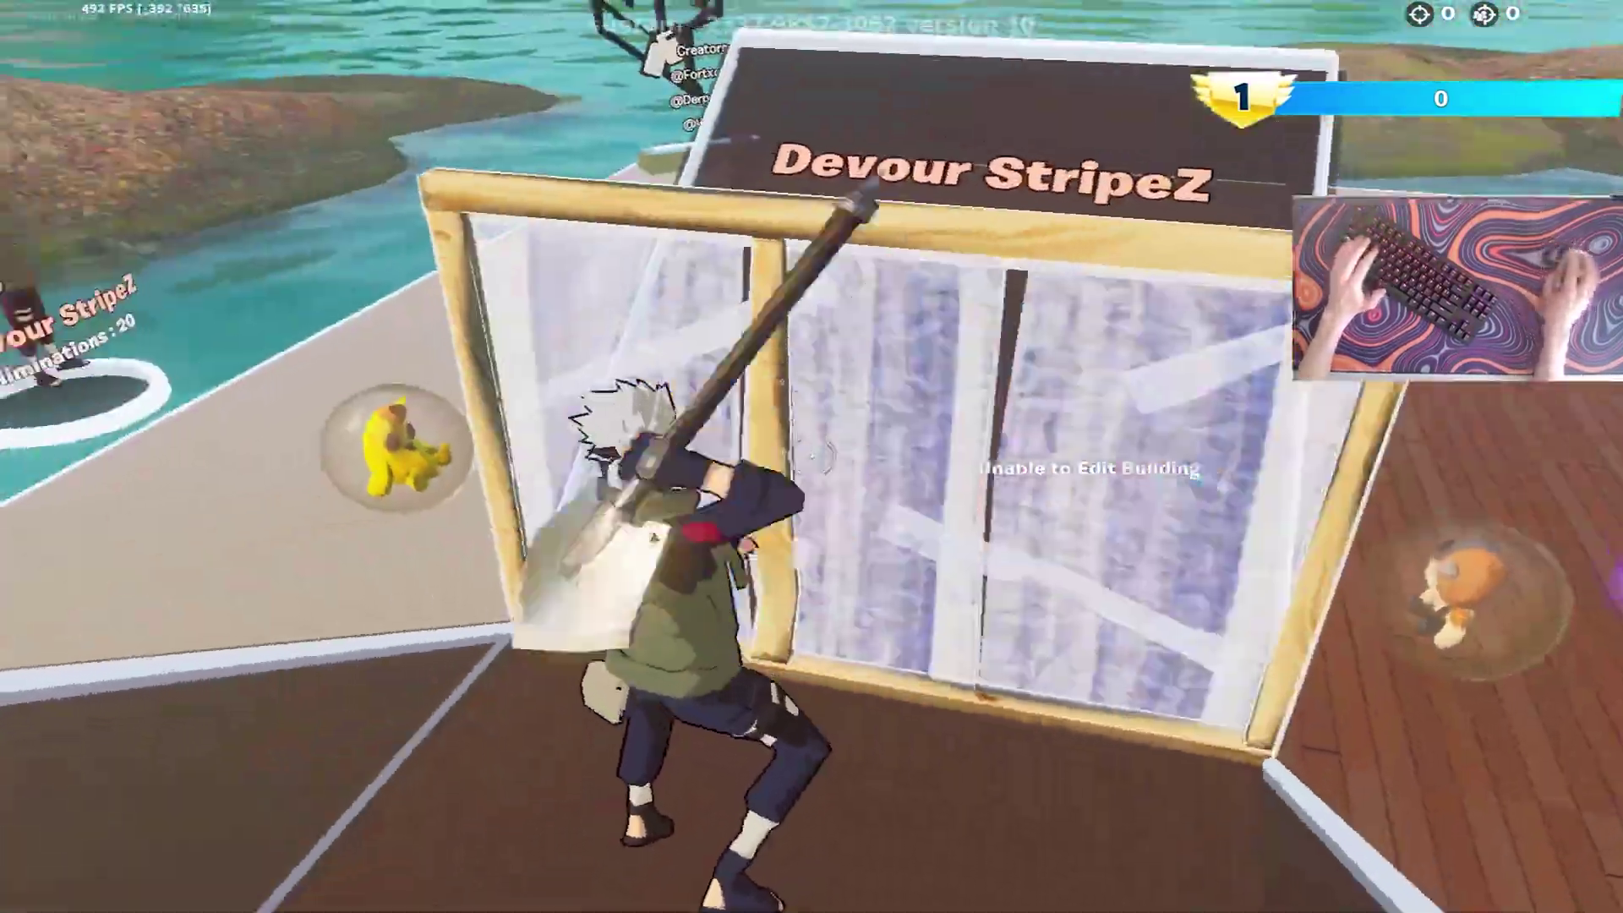
pyautogui.press('g')
pyautogui.press('g')
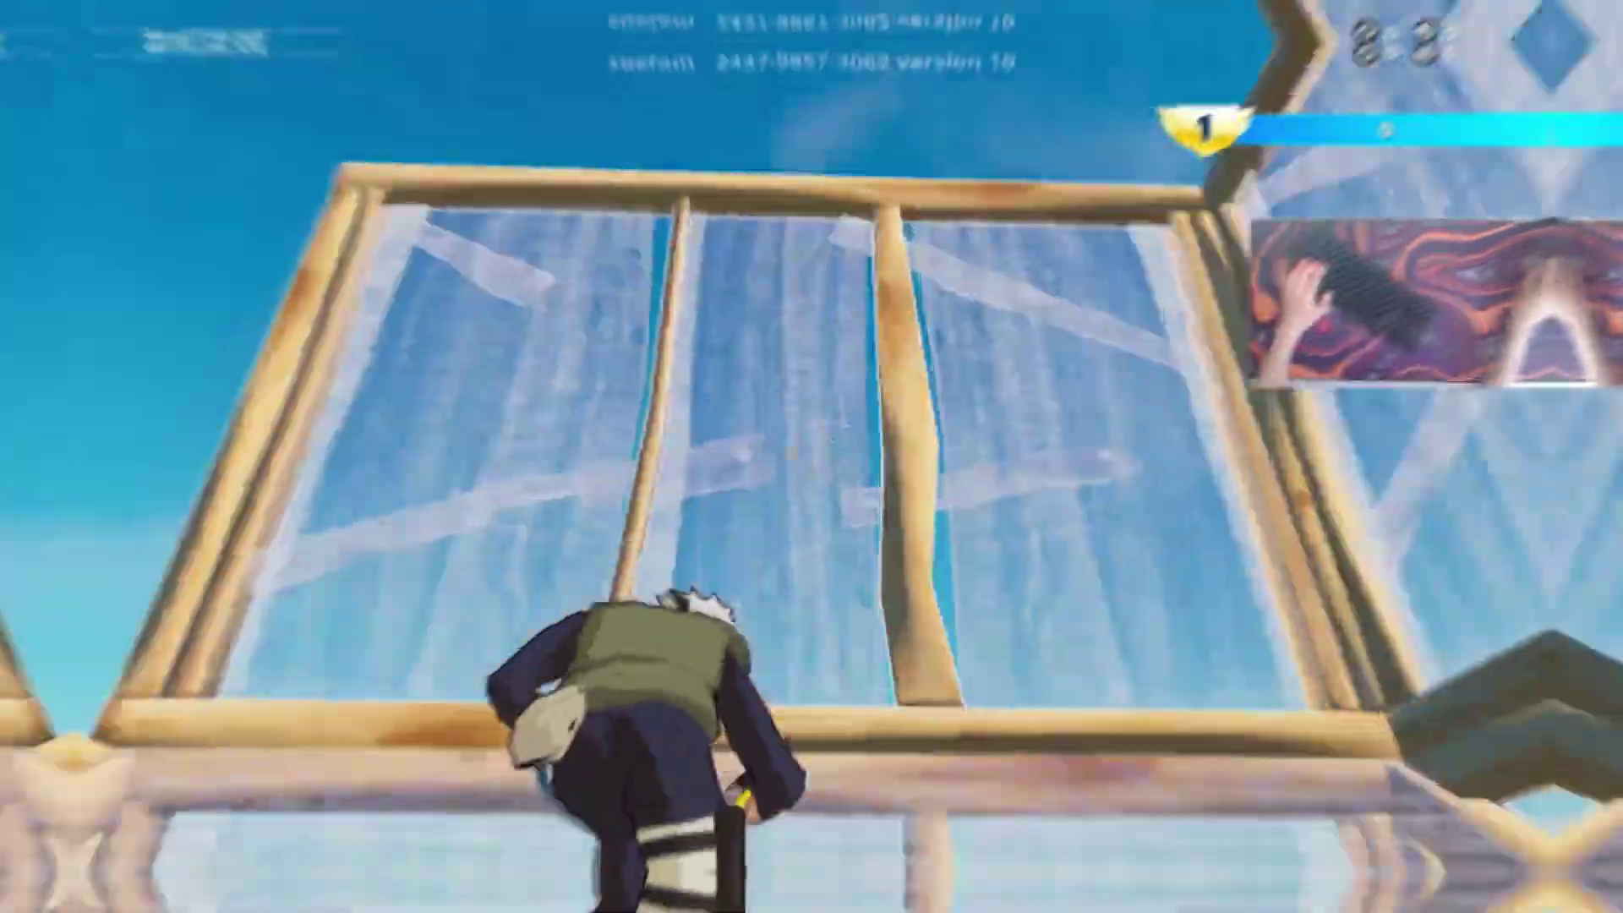
pyautogui.press('w')
pyautogui.click(811, 456)
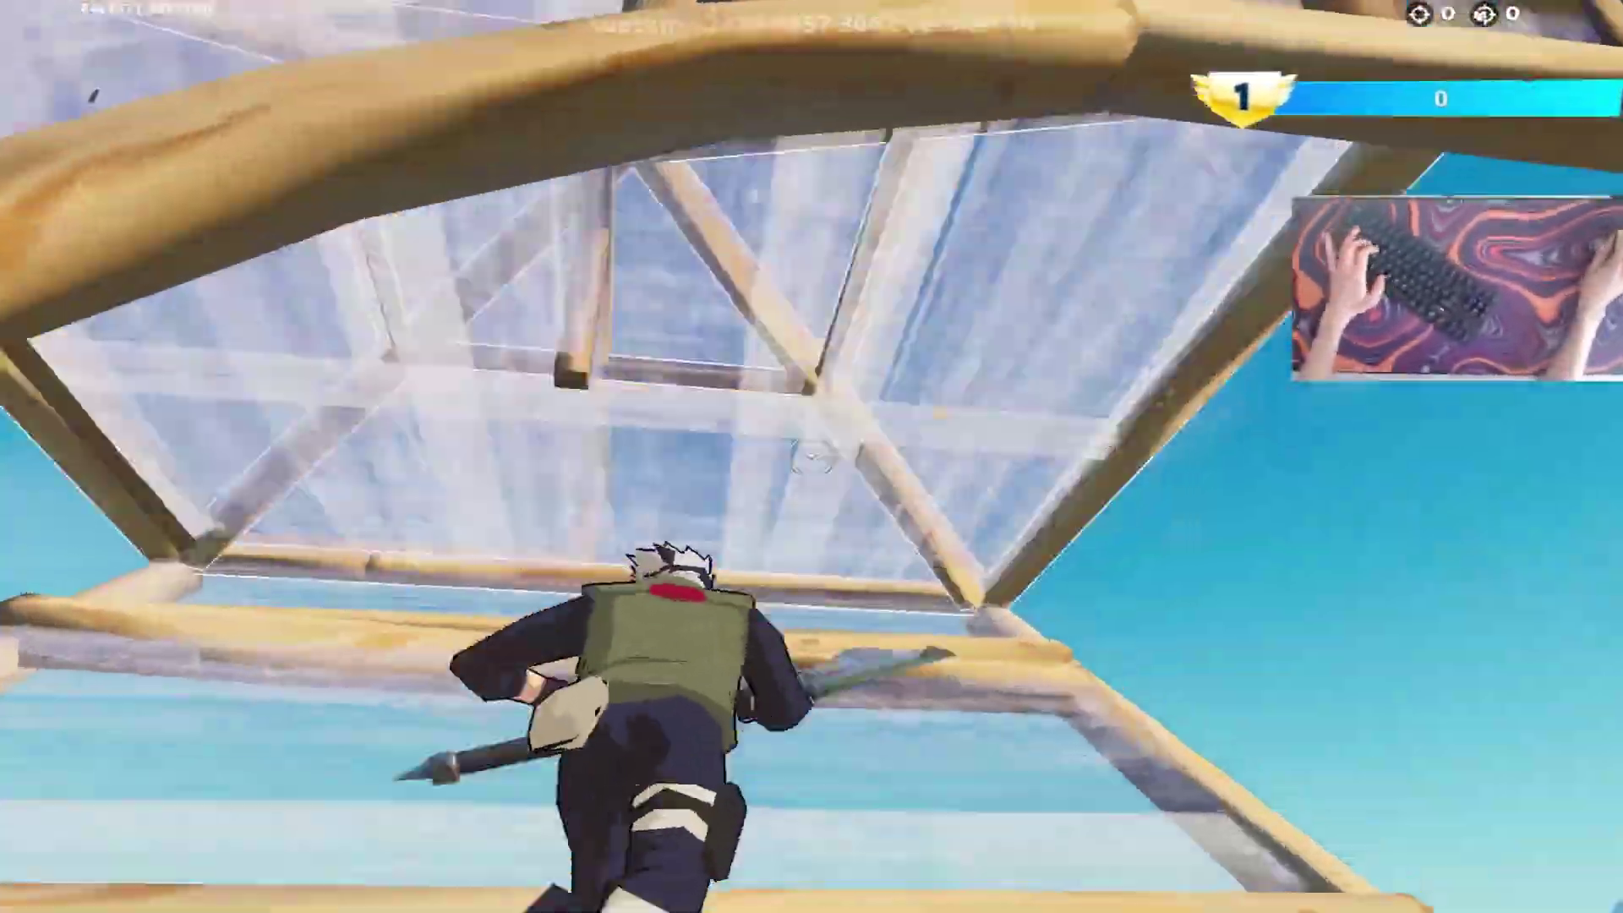
pyautogui.click(810, 456)
pyautogui.press('w')
pyautogui.click(811, 455)
pyautogui.click(811, 455)
pyautogui.click(811, 456)
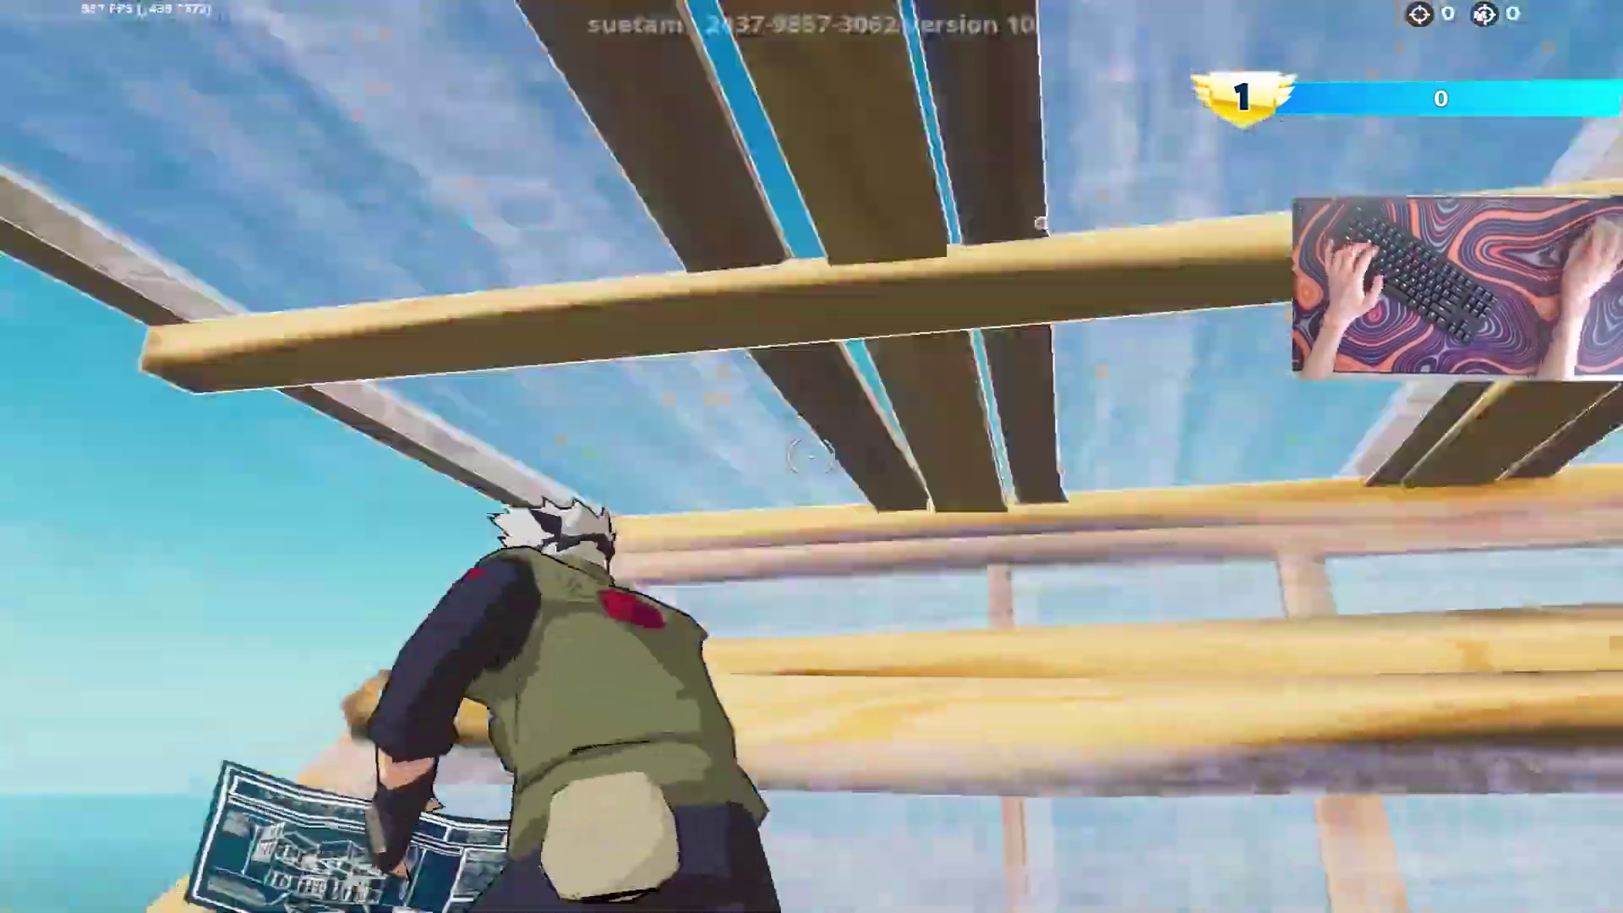
pyautogui.click(811, 456)
pyautogui.press('g')
pyautogui.click(810, 456)
pyautogui.press('g')
pyautogui.click(811, 455)
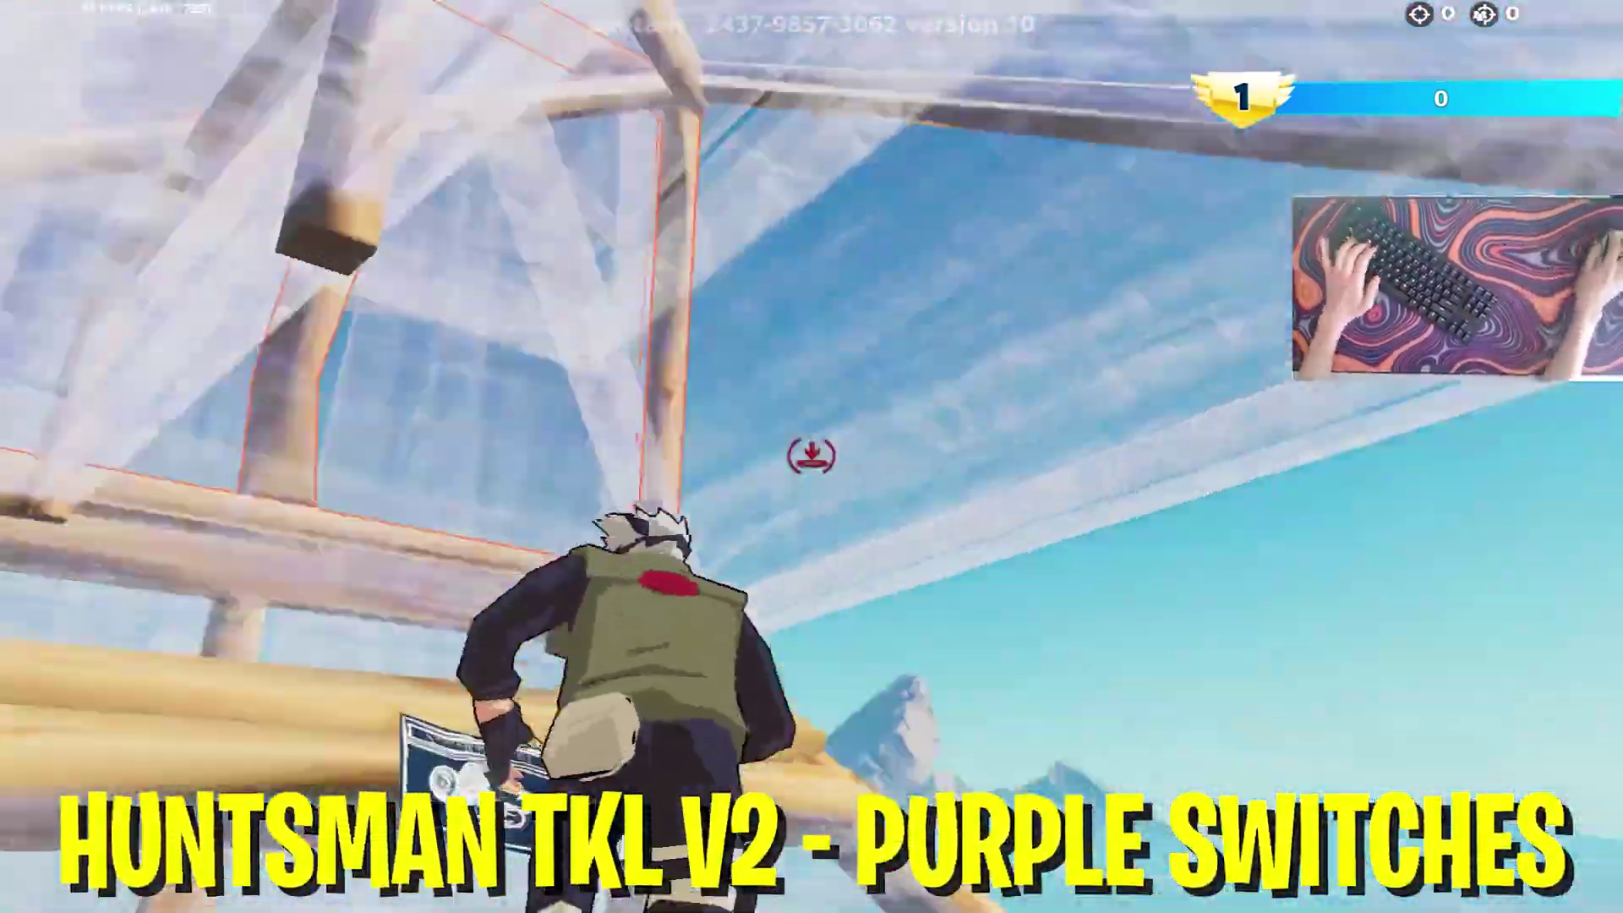
pyautogui.press('f')
pyautogui.press('g')
pyautogui.click(810, 456)
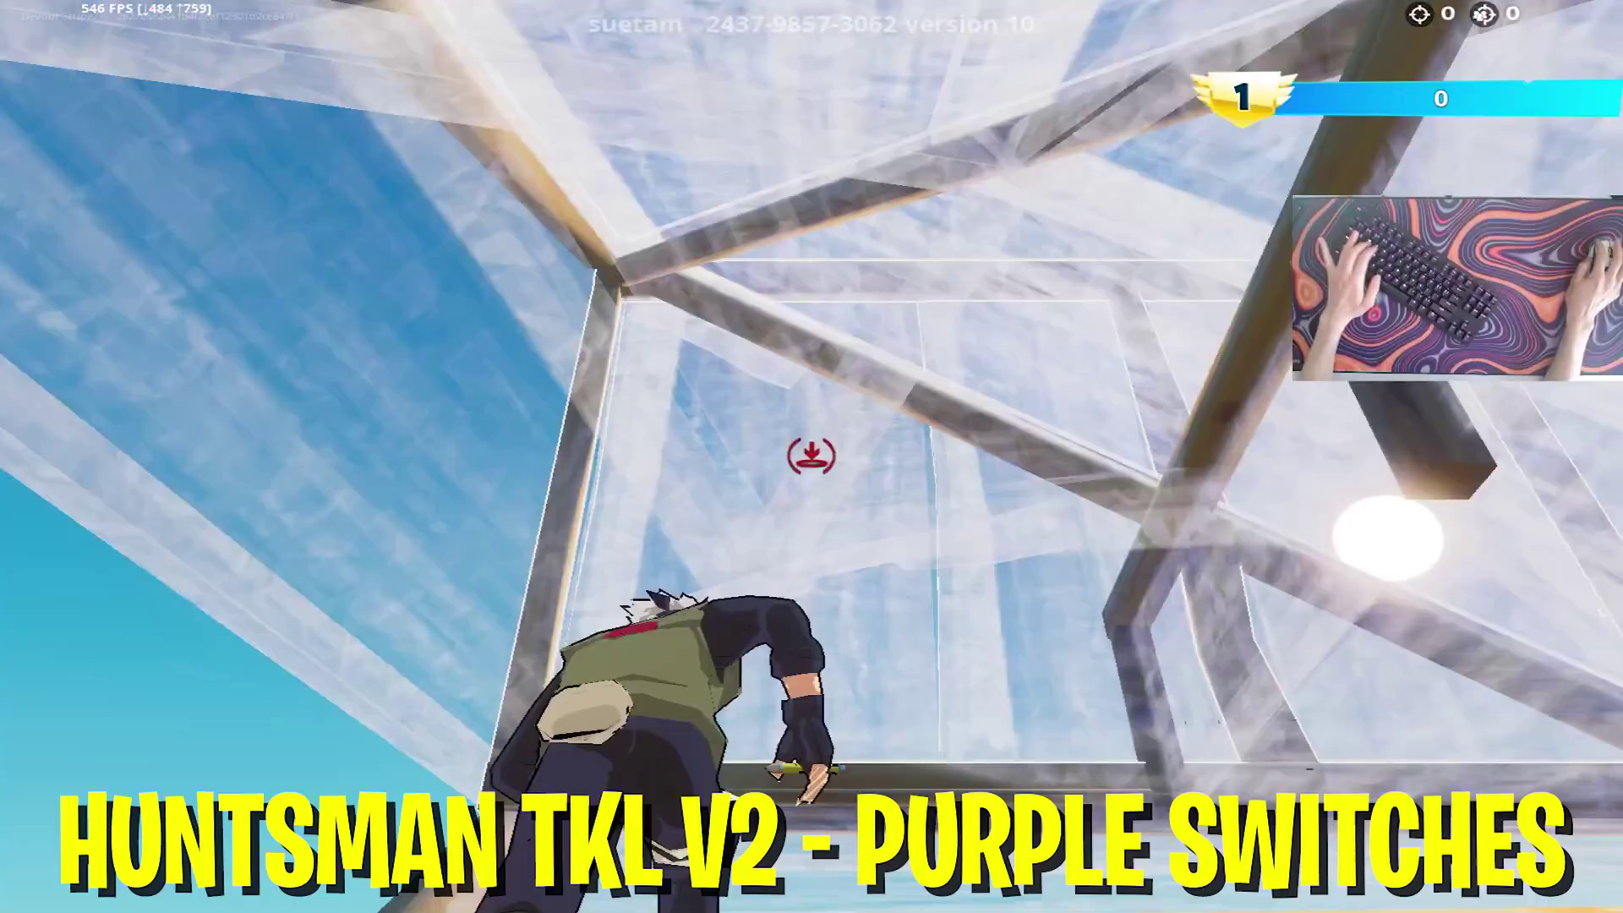